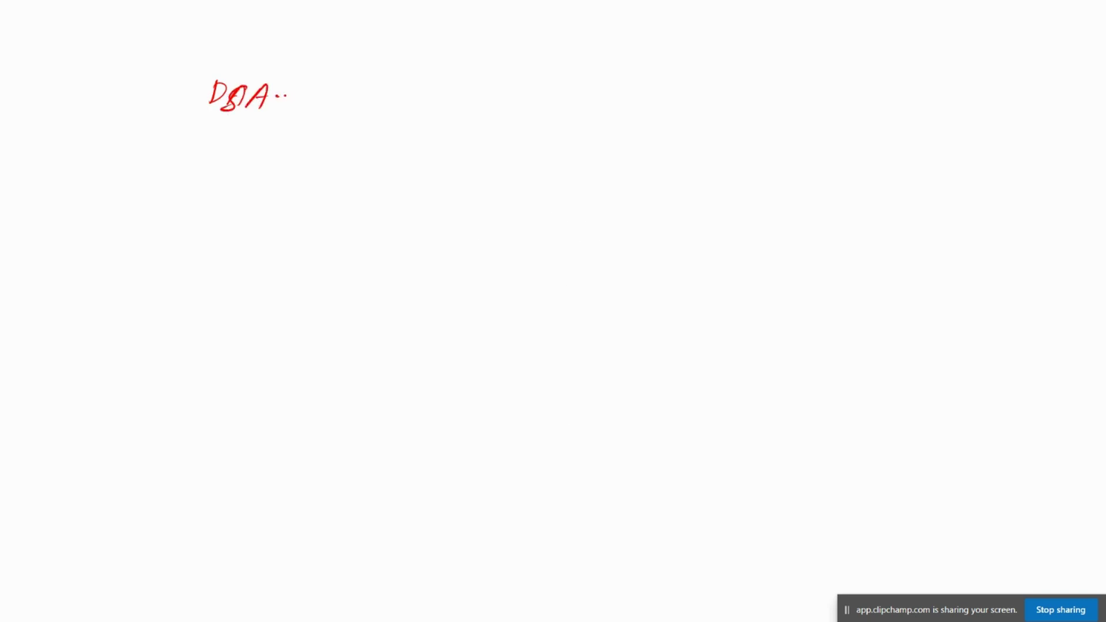
Draw the DSA.msc trunk with an OU box branching to Users and Computers labels
mouse_move(198, 120)
left_mouse_down()
mouse_move(346, 118)
mouse_move(195, 118)
mouse_move(120, 319)
left_mouse_up()
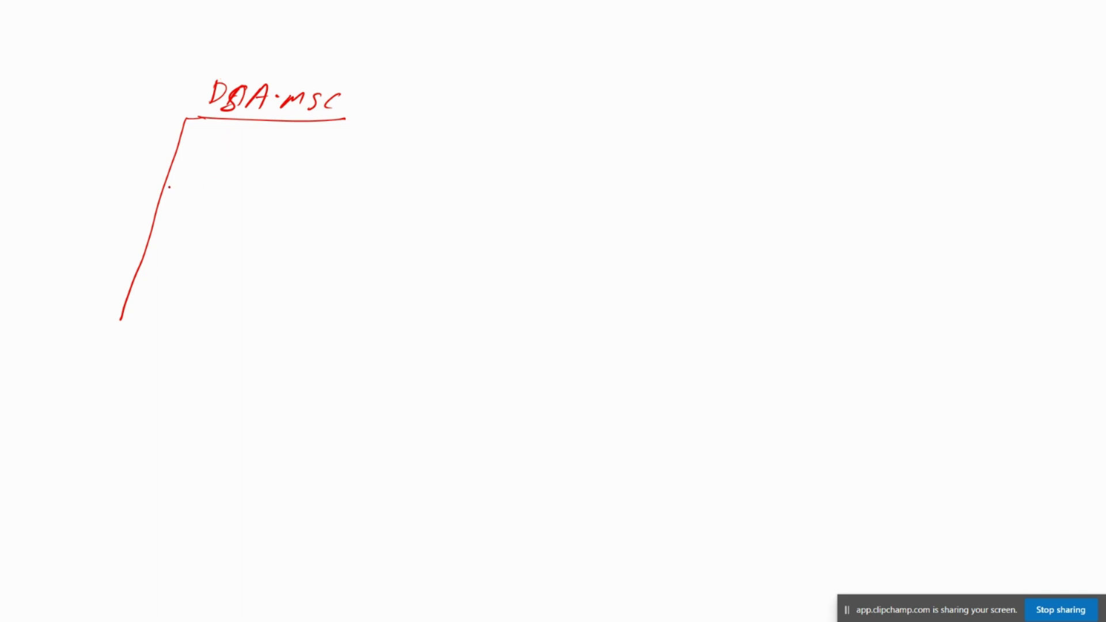
mouse_move(165, 189)
left_mouse_down()
mouse_move(214, 192)
mouse_move(218, 212)
mouse_move(294, 219)
left_mouse_up()
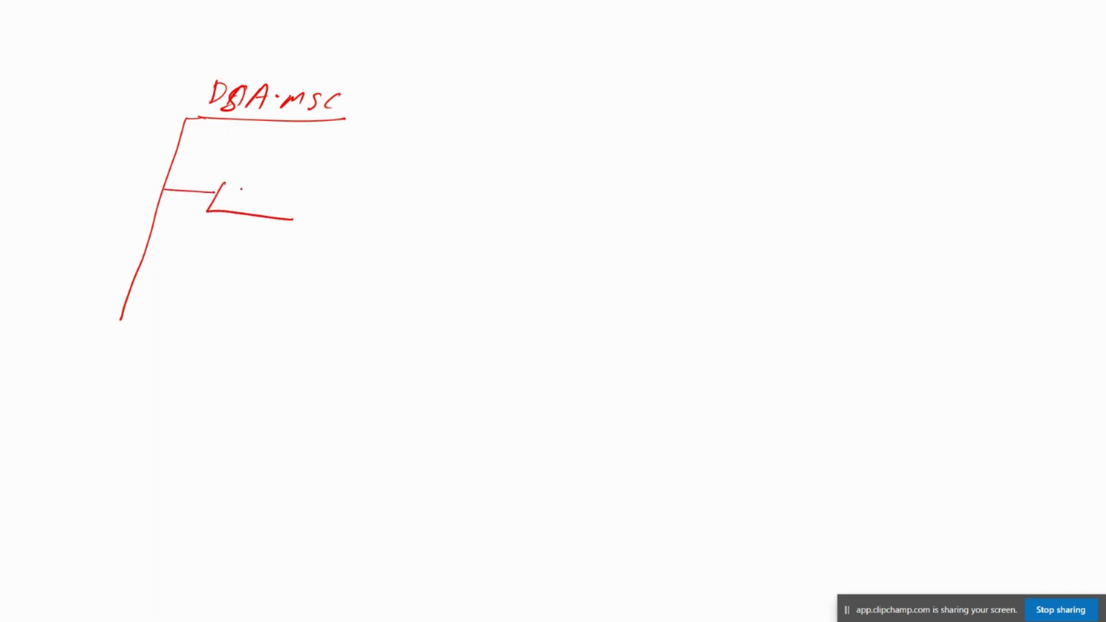
mouse_move(226, 181)
left_mouse_down()
mouse_move(342, 189)
mouse_move(306, 219)
mouse_move(246, 192)
mouse_move(441, 190)
left_mouse_up()
left_click_drag(449, 183, 441, 194)
left_click_drag(322, 204, 436, 228)
mouse_move(447, 214)
left_mouse_down()
mouse_move(444, 232)
mouse_move(479, 237)
left_mouse_up()
Add arrows from the OU box for Groups and Server, writing Server beside one
mouse_move(322, 205)
left_mouse_down()
mouse_move(410, 257)
mouse_move(474, 272)
left_mouse_up()
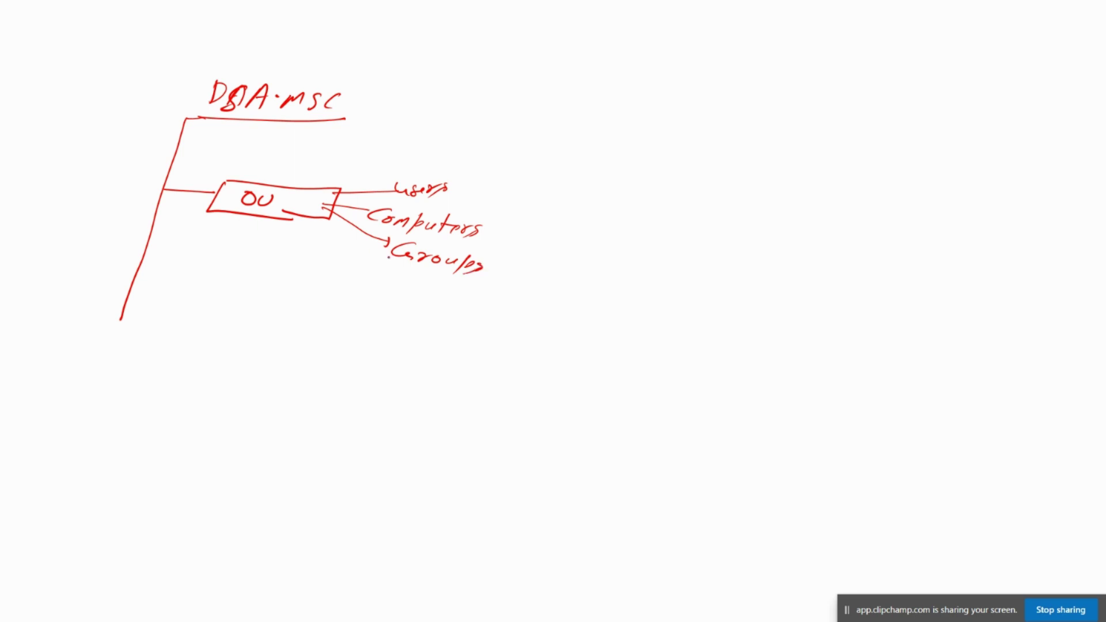
left_click_drag(319, 210, 379, 282)
left_click_drag(398, 278, 381, 299)
left_click_drag(402, 295, 410, 291)
left_click_drag(412, 292, 427, 293)
left_click_drag(426, 292, 466, 294)
left_click(468, 299)
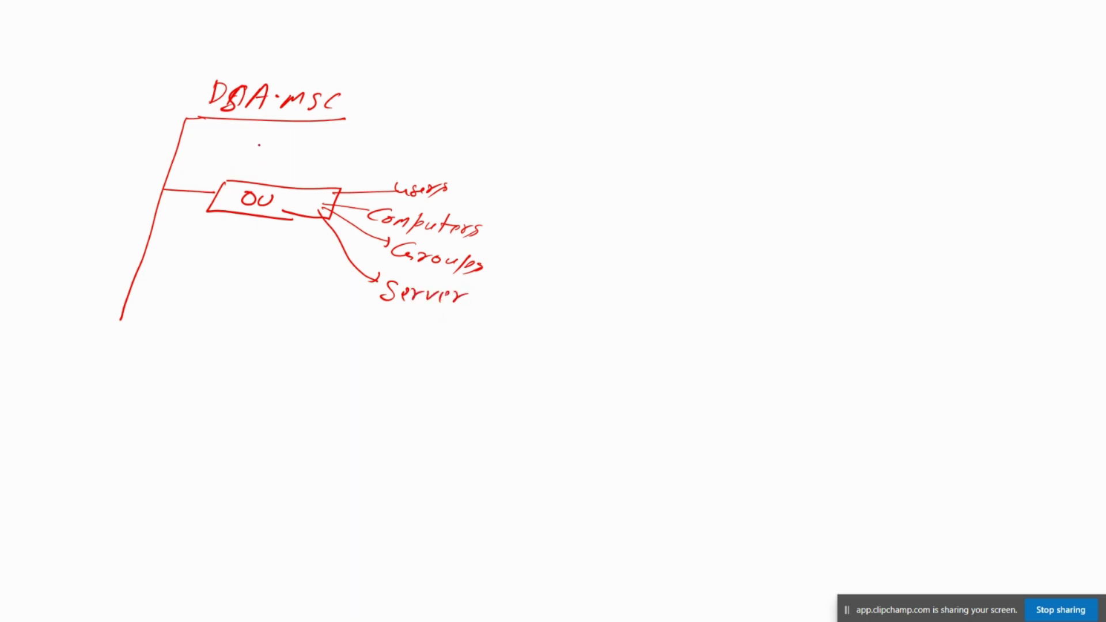
Label the OU box INDIA
mouse_move(248, 159)
left_mouse_down()
mouse_move(263, 159)
mouse_move(251, 172)
left_mouse_up()
mouse_move(260, 175)
left_mouse_down()
mouse_move(280, 163)
mouse_move(281, 180)
mouse_move(305, 165)
mouse_move(297, 178)
mouse_move(323, 181)
left_mouse_up()
left_click(281, 174)
left_click_drag(312, 174, 320, 174)
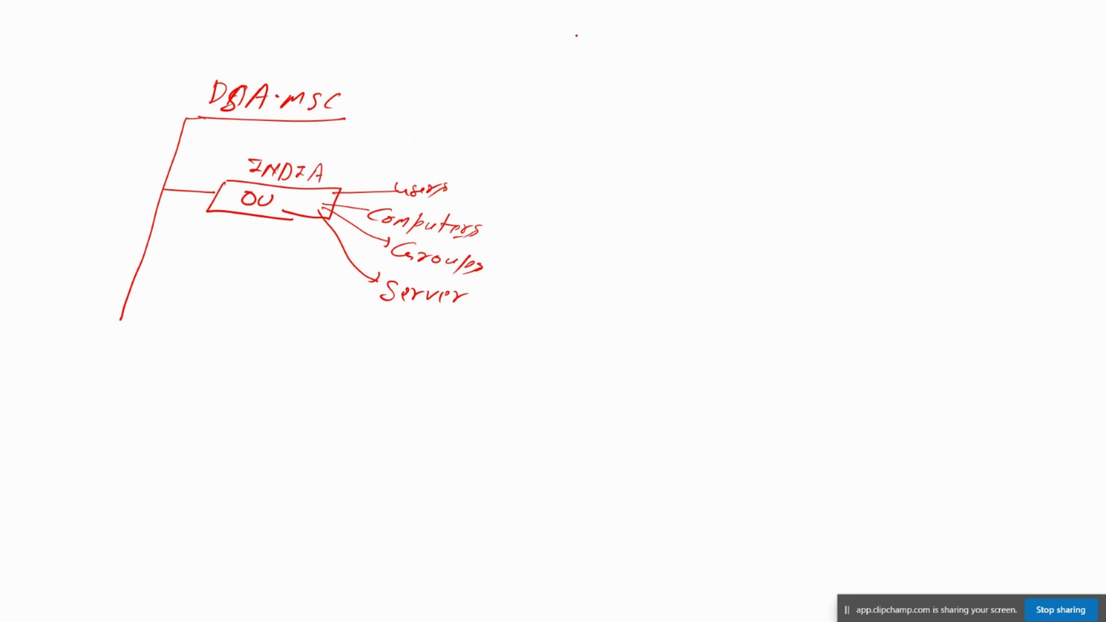
Draw a circle labelled Helpdesk team containing a first stick-figure member
mouse_move(596, 78)
left_mouse_down()
mouse_move(575, 80)
mouse_move(662, 110)
mouse_move(593, 79)
mouse_move(594, 61)
mouse_move(616, 65)
mouse_move(631, 43)
mouse_move(650, 58)
mouse_move(669, 49)
mouse_move(705, 74)
mouse_move(708, 62)
mouse_move(755, 68)
mouse_move(779, 88)
left_mouse_up()
left_click(593, 65)
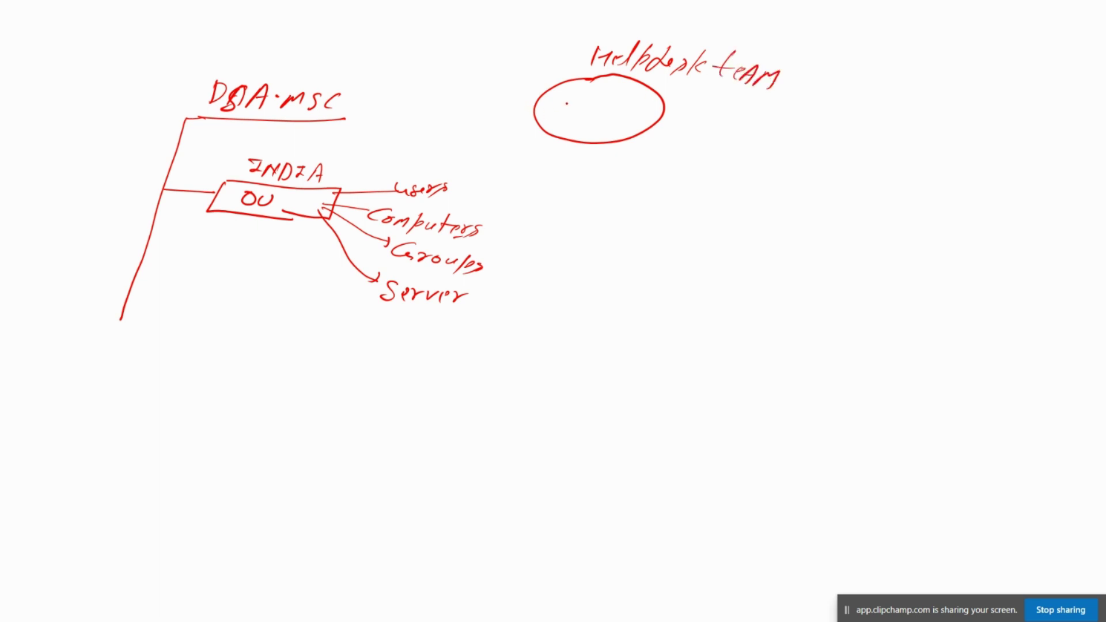
mouse_move(565, 102)
left_mouse_down()
mouse_move(575, 111)
mouse_move(555, 123)
mouse_move(565, 124)
left_mouse_up()
left_click(567, 108)
left_click(560, 109)
left_click_drag(547, 124, 556, 128)
left_click_drag(568, 125, 551, 132)
left_click(586, 116)
Add a second stick figure, label both members, and link the circle to Account Operator
left_click_drag(610, 101, 605, 114)
left_click_drag(614, 100, 597, 125)
left_click_drag(614, 115, 608, 126)
left_click_drag(595, 129, 615, 137)
mouse_move(558, 98)
left_mouse_down()
mouse_move(618, 87)
mouse_move(615, 99)
mouse_move(636, 101)
left_mouse_up()
left_click(638, 100)
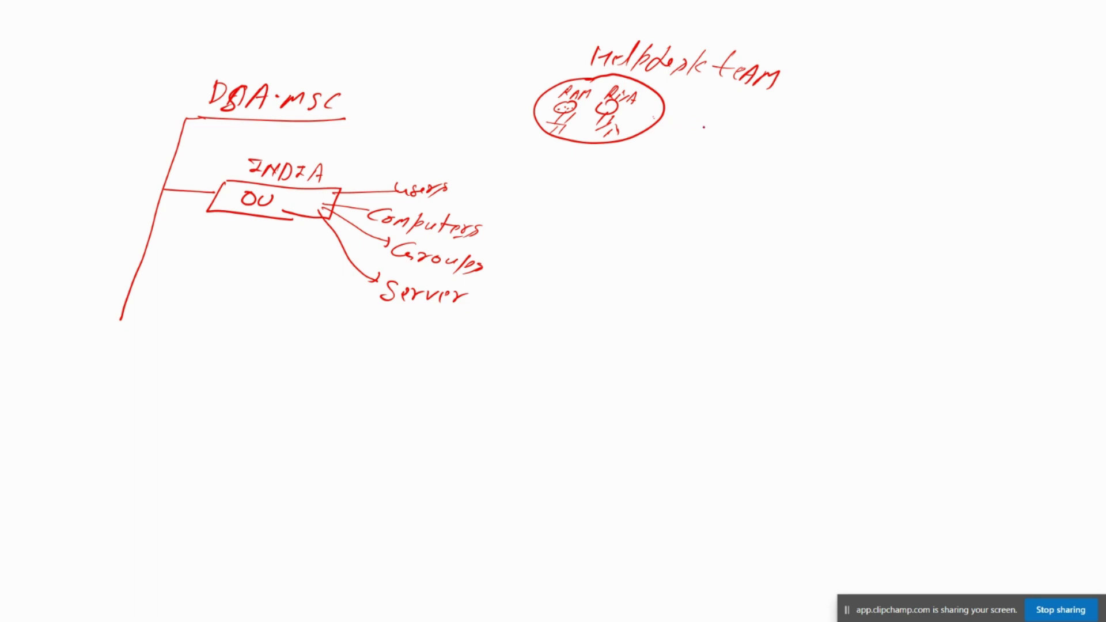
mouse_move(652, 115)
left_mouse_down()
mouse_move(752, 125)
mouse_move(854, 155)
left_mouse_up()
mouse_move(839, 151)
left_mouse_down()
mouse_move(904, 163)
mouse_move(869, 175)
mouse_move(931, 168)
mouse_move(970, 146)
mouse_move(968, 173)
mouse_move(996, 172)
left_mouse_up()
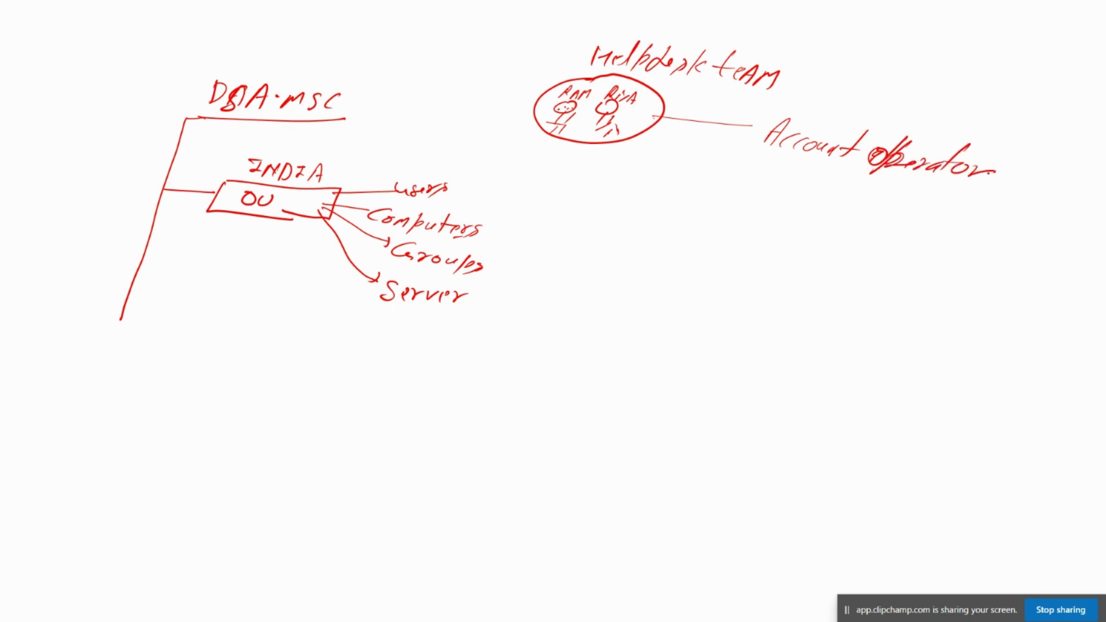
Point the Account Operator arrow at the team, underline it, and draw an arrow down
mouse_move(682, 113)
left_mouse_down()
mouse_move(667, 118)
mouse_move(685, 130)
left_mouse_up()
left_click_drag(785, 159, 934, 177)
left_click_drag(576, 134, 595, 177)
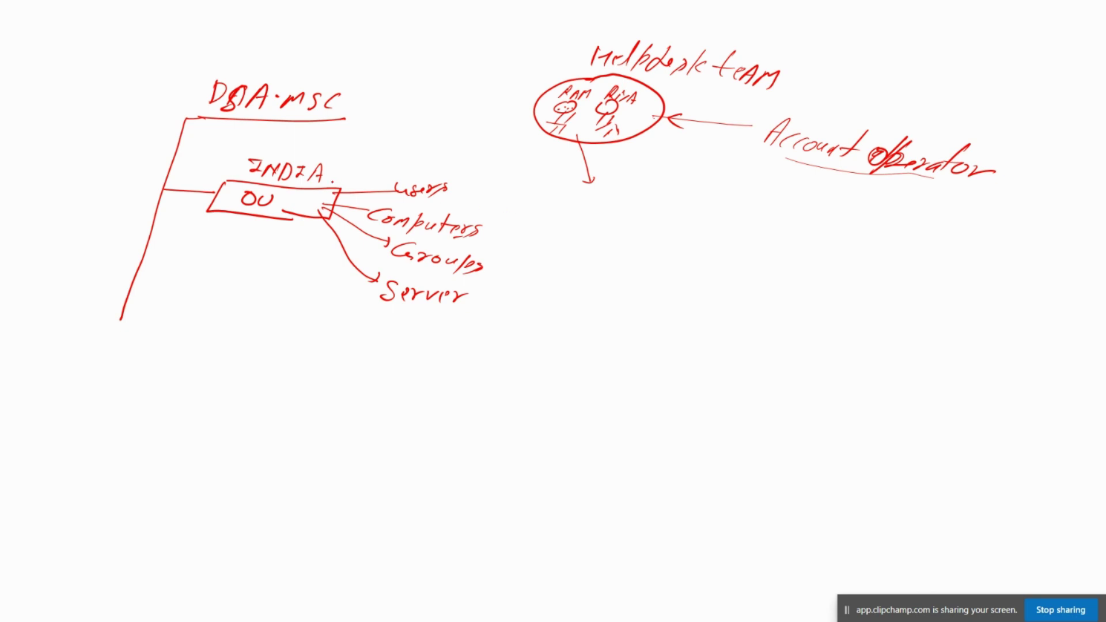
Draw an arrow from Groups to a new group and write the New Group note above
mouse_move(488, 269)
left_mouse_down()
mouse_move(542, 271)
mouse_move(534, 276)
mouse_move(590, 295)
mouse_move(583, 286)
left_mouse_up()
left_click(561, 277)
left_click(589, 241)
mouse_move(576, 238)
left_mouse_down()
mouse_move(576, 263)
mouse_move(588, 226)
mouse_move(668, 236)
mouse_move(679, 252)
left_mouse_up()
left_click(674, 235)
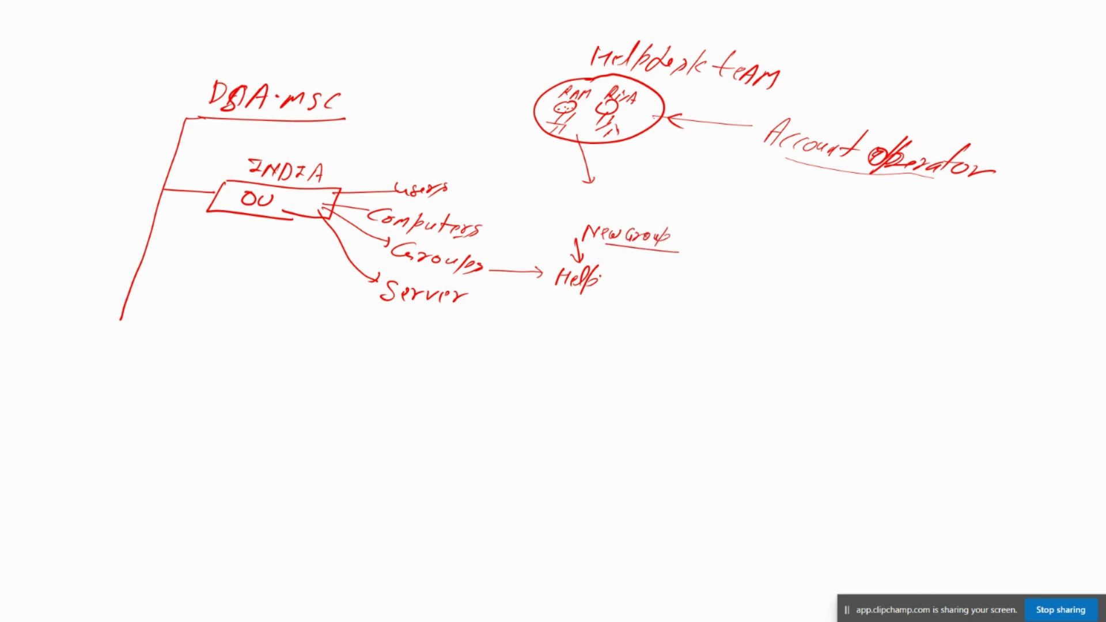
Write the group name Helpdesk_INDIA and circle it
mouse_move(614, 266)
left_mouse_down()
mouse_move(604, 287)
mouse_move(658, 294)
left_mouse_up()
left_click_drag(658, 294, 684, 296)
mouse_move(682, 296)
left_mouse_down()
mouse_move(694, 286)
mouse_move(722, 295)
mouse_move(740, 282)
left_mouse_up()
left_click(704, 292)
left_click_drag(740, 281, 748, 298)
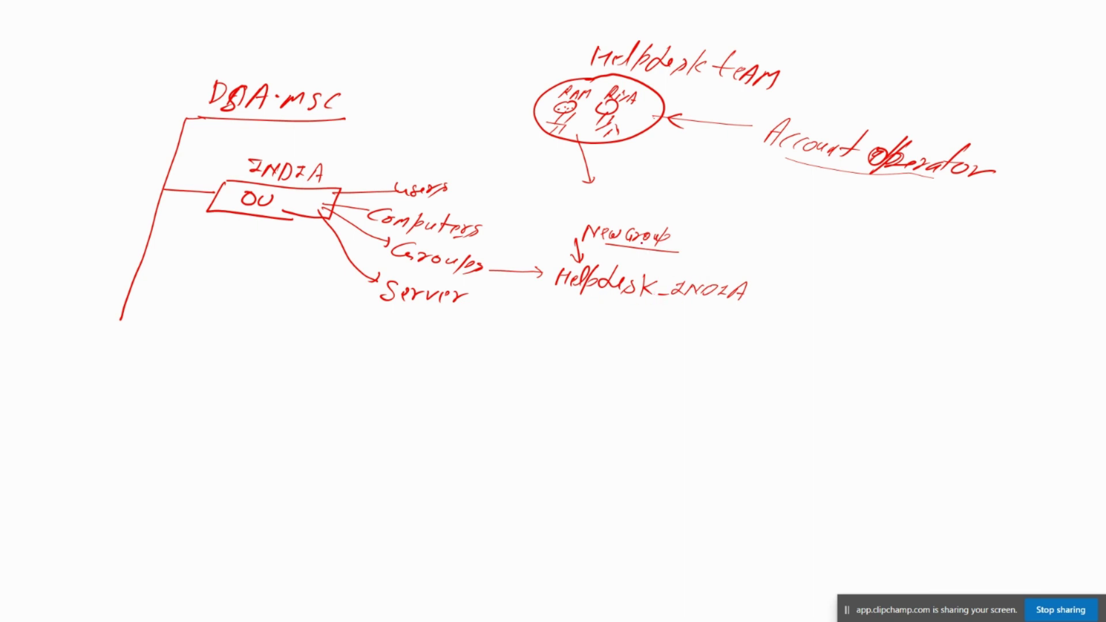
mouse_move(556, 299)
left_mouse_down()
mouse_move(766, 308)
mouse_move(651, 264)
mouse_move(550, 257)
mouse_move(556, 297)
left_mouse_up()
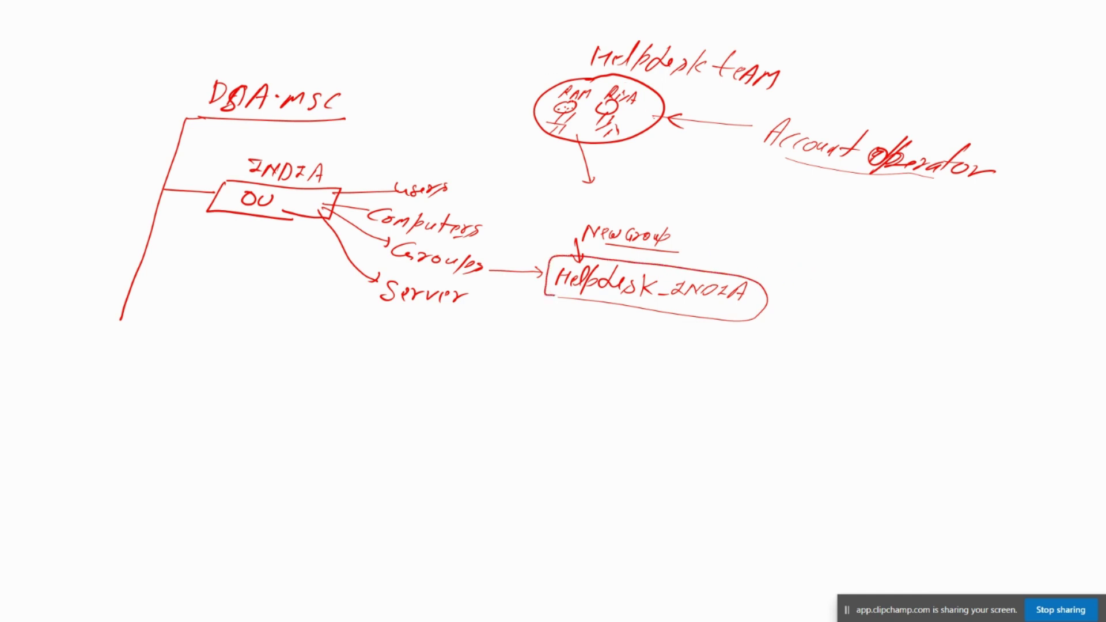
Note the two member names, cross out Account, underline, and draw a down arrow
mouse_move(750, 253)
left_mouse_down()
mouse_move(738, 272)
mouse_move(780, 260)
mouse_move(793, 263)
mouse_move(791, 275)
mouse_move(860, 290)
left_mouse_up()
left_click(816, 268)
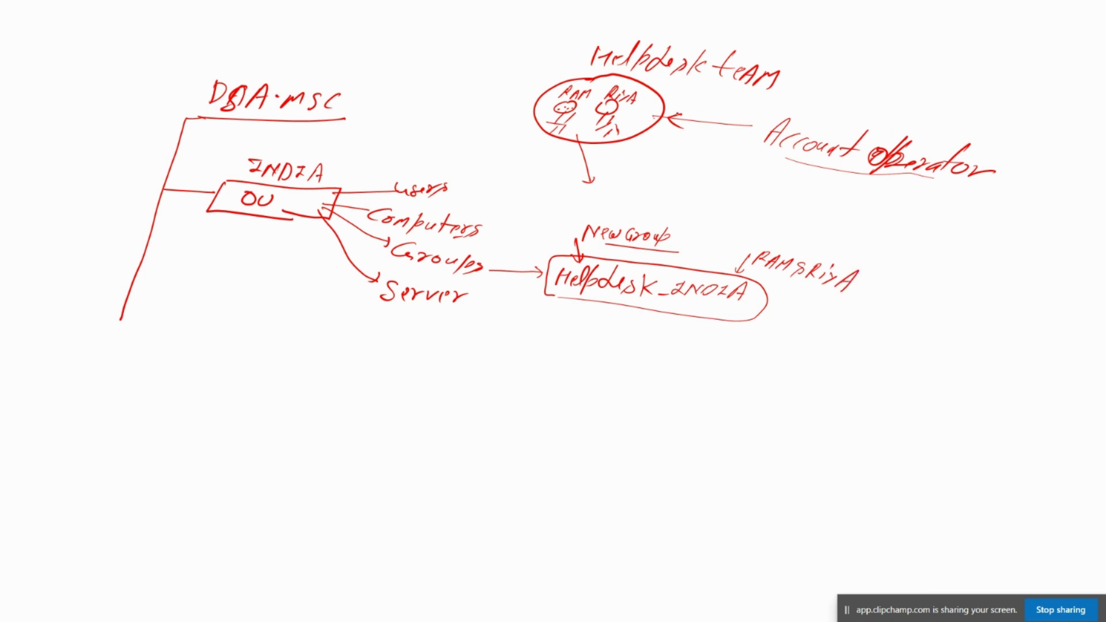
mouse_move(812, 156)
left_mouse_down()
mouse_move(850, 133)
mouse_move(838, 182)
left_mouse_up()
left_click_drag(554, 297, 588, 304)
left_click_drag(795, 289, 828, 299)
mouse_move(700, 305)
left_mouse_down()
mouse_move(702, 371)
mouse_move(708, 365)
left_mouse_up()
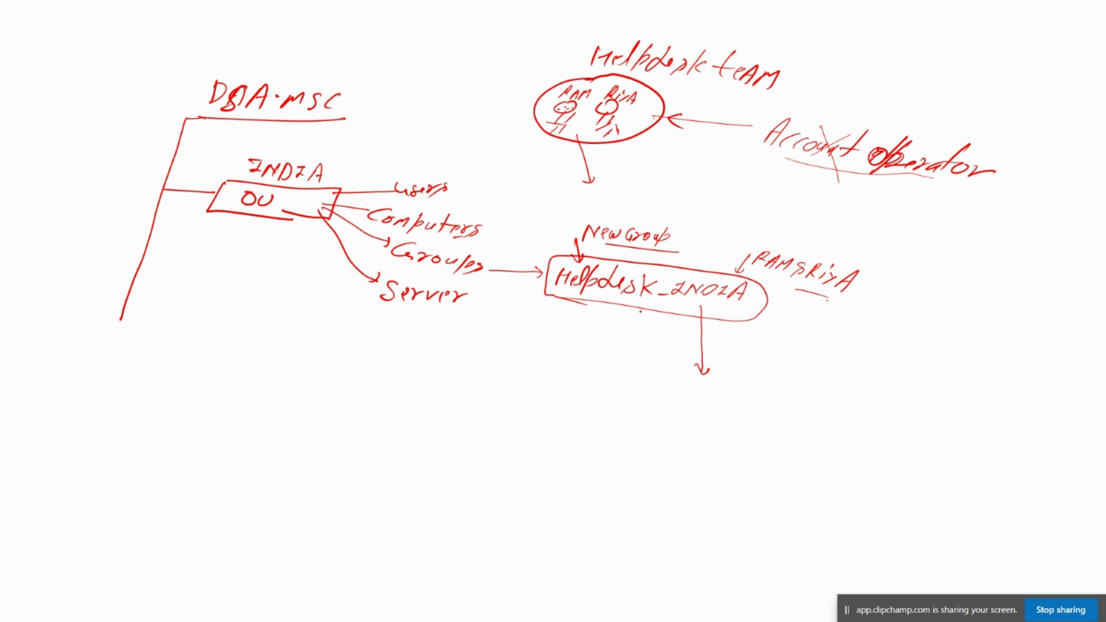
Circle INDIA and write Password Reset + Account disable under Helpdesk_INDIA's arrow
mouse_move(248, 177)
left_mouse_down()
mouse_move(335, 190)
mouse_move(299, 148)
mouse_move(248, 180)
left_mouse_up()
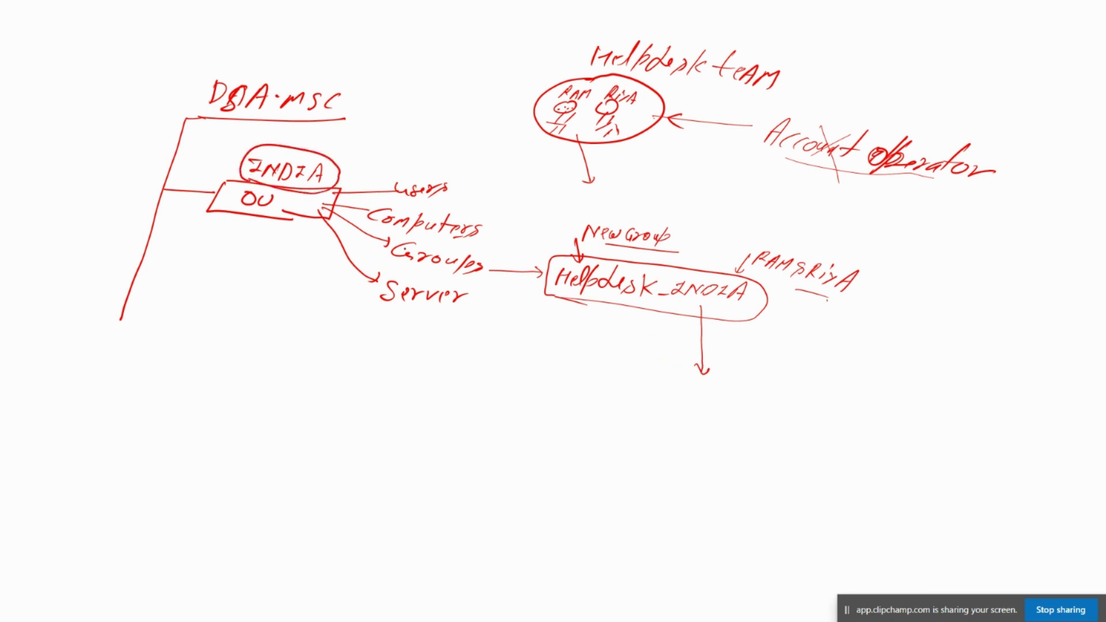
mouse_move(696, 317)
left_mouse_down()
mouse_move(701, 309)
mouse_move(706, 317)
left_mouse_up()
mouse_move(701, 399)
left_mouse_down()
mouse_move(712, 412)
mouse_move(859, 437)
left_mouse_up()
mouse_move(871, 432)
left_mouse_down()
mouse_move(880, 423)
mouse_move(862, 451)
left_mouse_up()
mouse_move(859, 441)
left_mouse_down()
mouse_move(874, 438)
mouse_move(877, 456)
mouse_move(906, 441)
mouse_move(915, 459)
mouse_move(969, 470)
mouse_move(1009, 454)
mouse_move(1016, 481)
mouse_move(1070, 488)
mouse_move(1081, 475)
mouse_move(1047, 497)
left_mouse_up()
left_click(1003, 467)
mouse_move(1066, 505)
left_mouse_down()
mouse_move(1089, 507)
mouse_move(1099, 486)
mouse_move(1083, 515)
left_mouse_up()
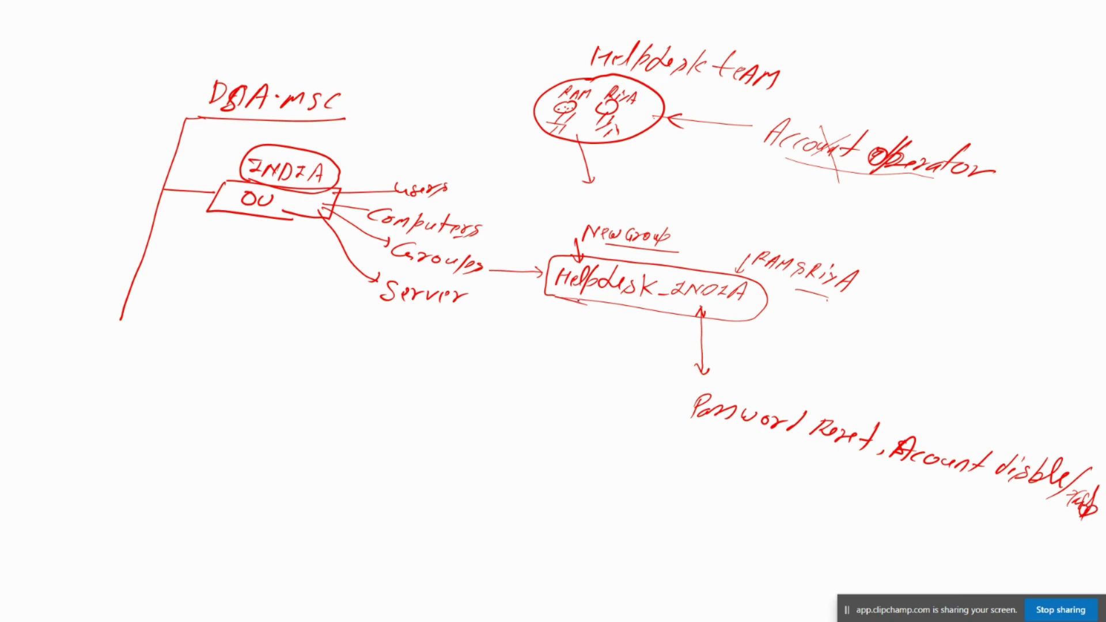
left_click_drag(671, 439, 691, 436)
left_click_drag(685, 430, 680, 450)
Retrace the DSA.msc underline and OU box, and mark Users, Computers, Groups, Server
left_click_drag(201, 118, 343, 120)
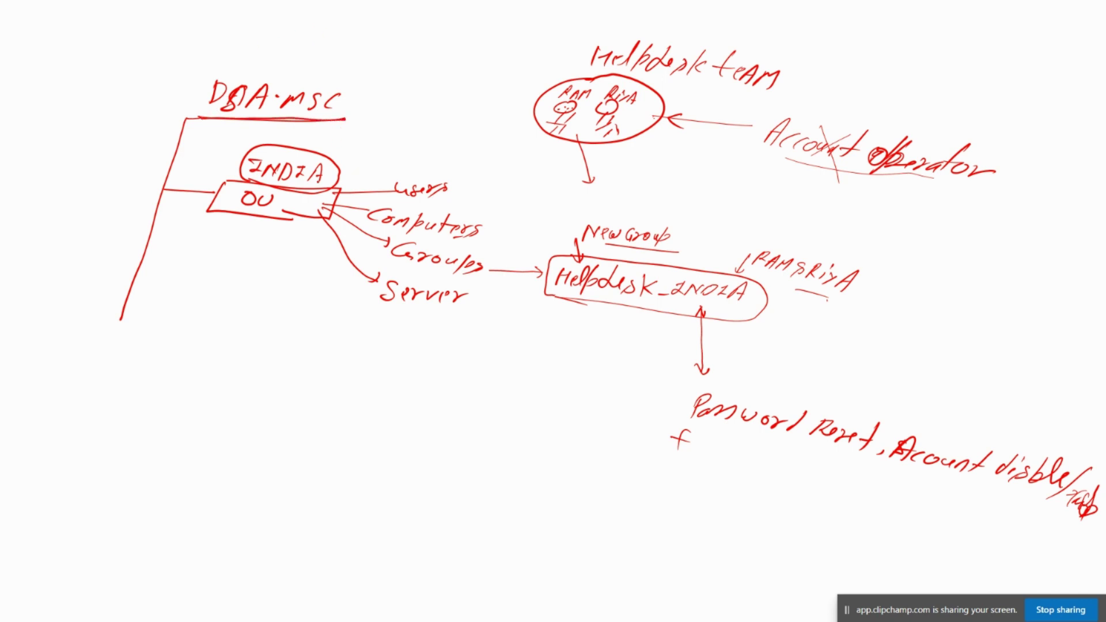
mouse_move(223, 181)
left_mouse_down()
mouse_move(209, 211)
mouse_move(320, 218)
mouse_move(340, 208)
mouse_move(342, 185)
left_mouse_up()
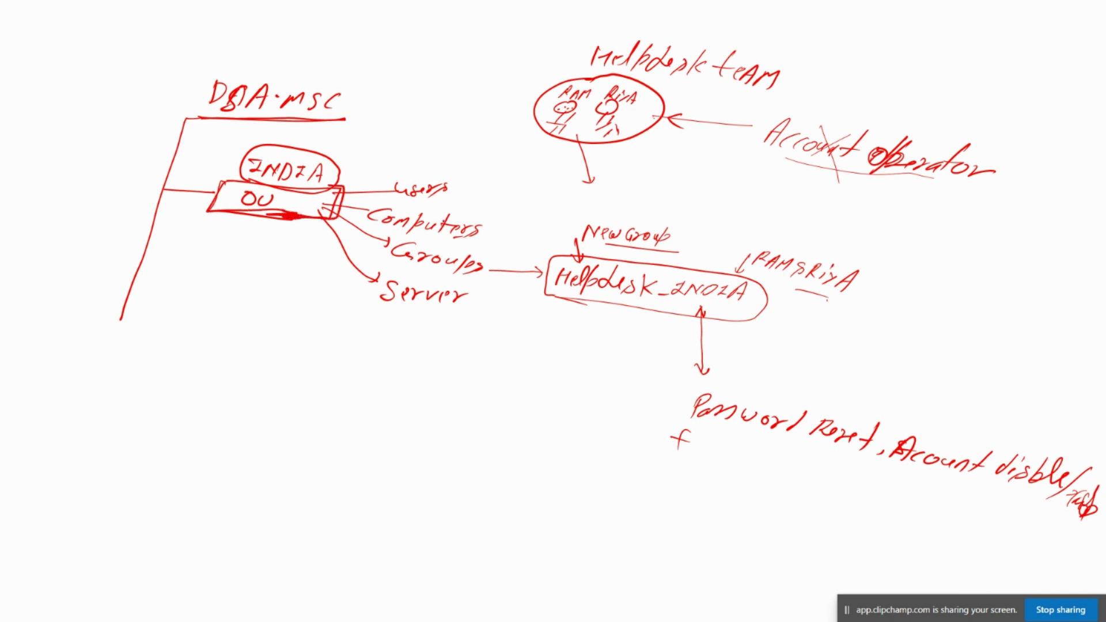
left_click_drag(455, 189, 487, 183)
left_click_drag(490, 229, 522, 223)
left_click_drag(494, 260, 526, 255)
left_click_drag(472, 304, 491, 297)
left_click(498, 299)
Emphasise the Helpdesk team, Helpdesk_INDIA box, member names and down arrow
mouse_move(519, 58)
left_mouse_down()
mouse_move(560, 83)
mouse_move(543, 87)
left_mouse_up()
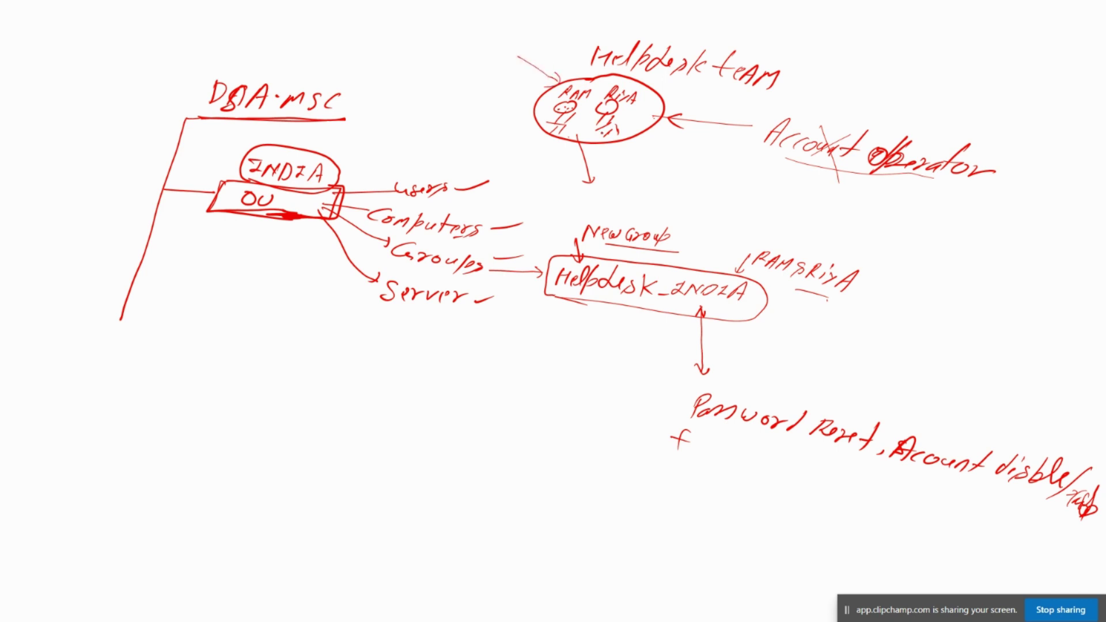
left_click_drag(555, 131, 641, 127)
left_click_drag(579, 303, 749, 325)
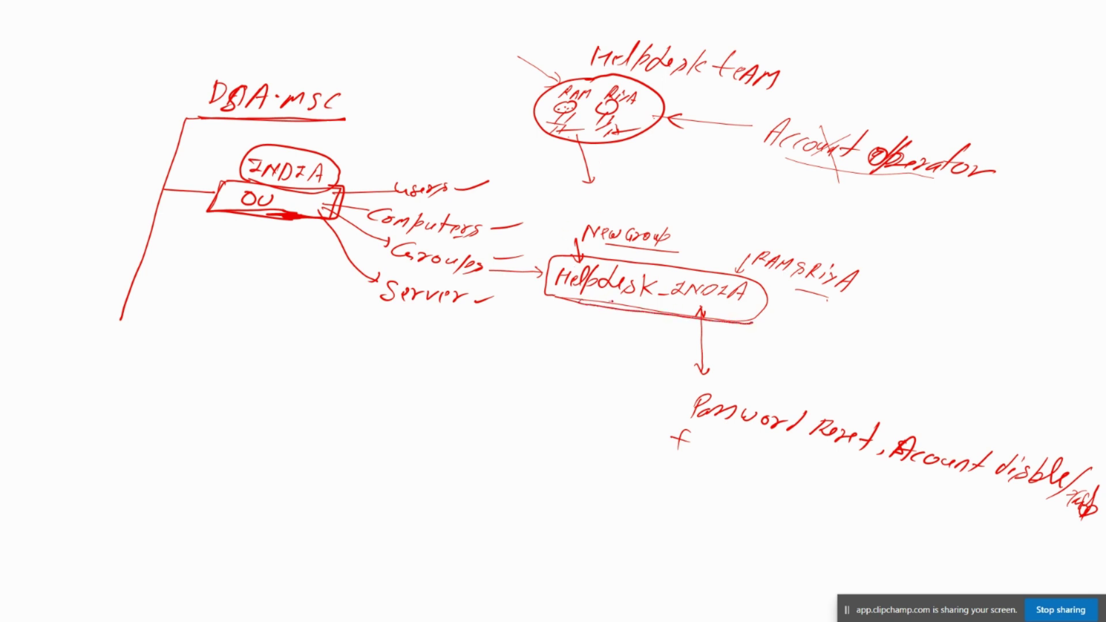
left_click_drag(610, 303, 630, 308)
left_click_drag(761, 274, 843, 300)
left_click_drag(694, 359, 789, 396)
Write OU(INDIA) above the rights, underline them, and start a new branch off the trunk
left_click_drag(801, 385, 862, 397)
mouse_move(864, 392)
left_mouse_down()
mouse_move(883, 389)
mouse_move(870, 404)
left_mouse_up()
left_click_drag(858, 405, 890, 393)
left_click_drag(891, 393, 903, 412)
left_click_drag(884, 404, 914, 415)
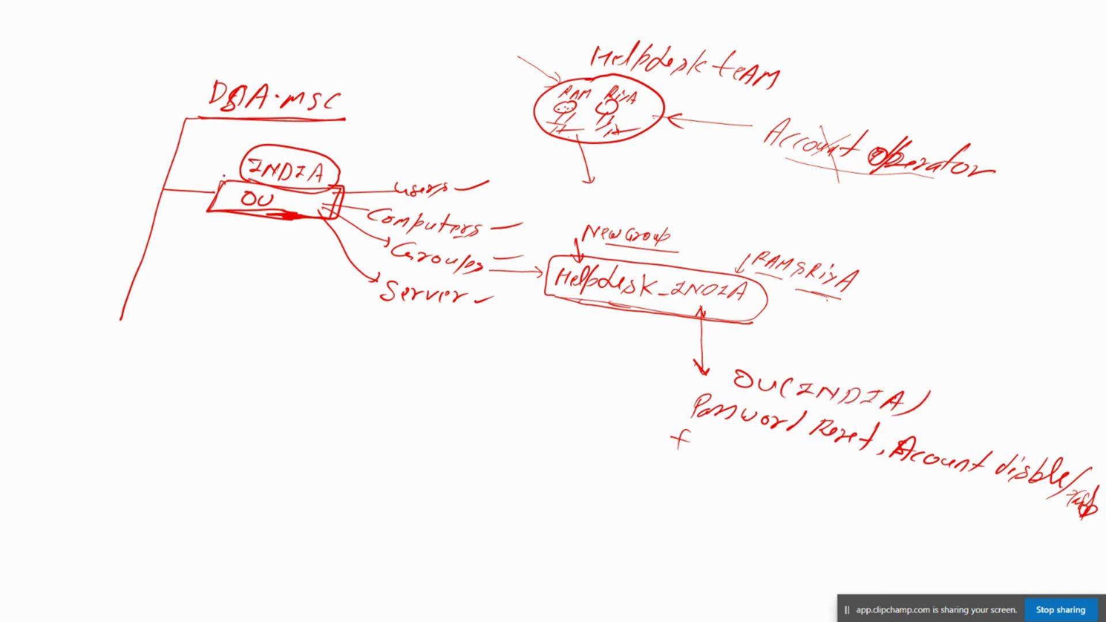
left_click_drag(242, 208, 273, 215)
left_click_drag(697, 424, 1060, 515)
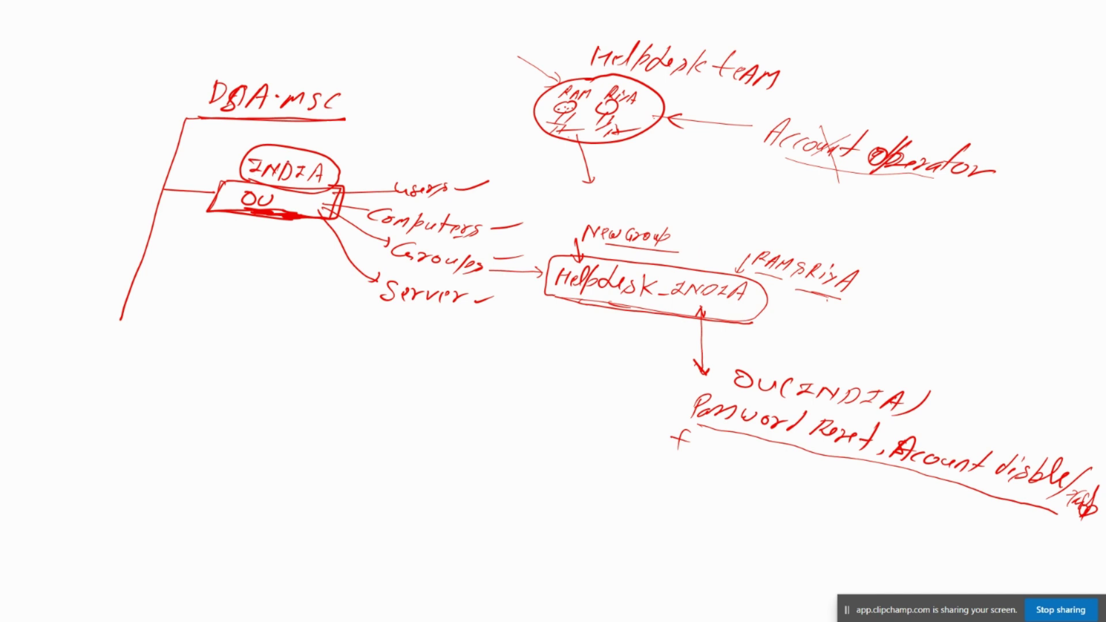
mouse_move(323, 191)
left_mouse_down()
mouse_move(287, 191)
mouse_move(313, 192)
left_mouse_up()
mouse_move(123, 316)
left_mouse_down()
mouse_move(171, 319)
mouse_move(164, 344)
mouse_move(251, 370)
left_mouse_up()
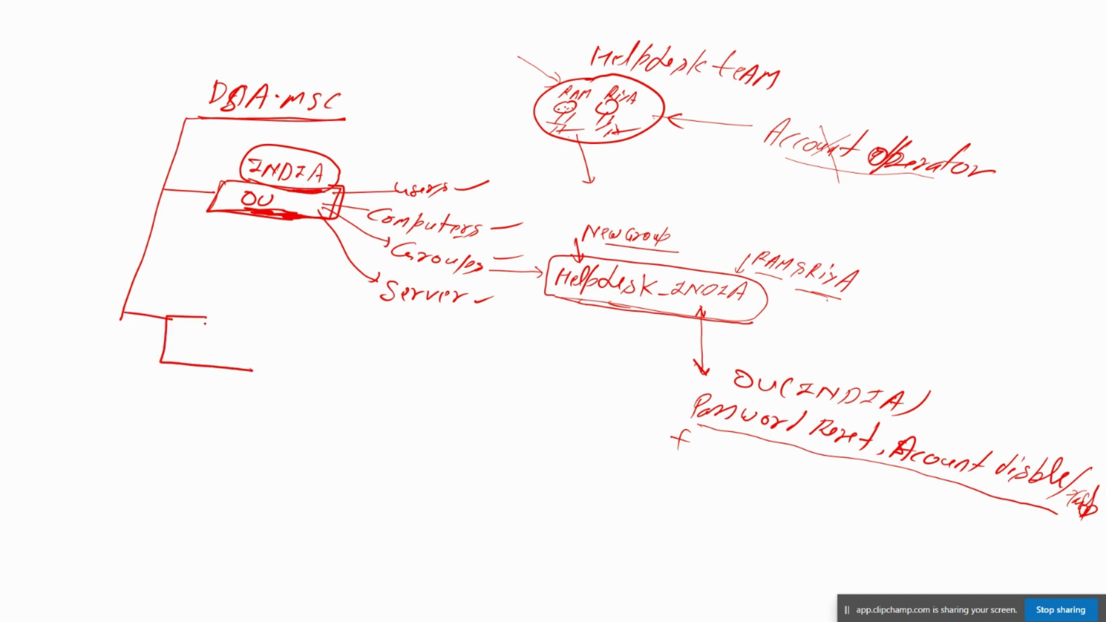
Sketch a second OU box labelled UK with its own branches, and circle the label
mouse_move(197, 317)
left_mouse_down()
mouse_move(262, 356)
mouse_move(256, 365)
left_mouse_up()
mouse_move(201, 295)
left_mouse_down()
mouse_move(223, 297)
mouse_move(227, 314)
mouse_move(269, 335)
mouse_move(323, 331)
left_mouse_up()
left_click_drag(251, 348, 311, 353)
mouse_move(253, 358)
left_mouse_down()
mouse_move(306, 365)
mouse_move(346, 339)
mouse_move(386, 339)
mouse_move(327, 361)
mouse_move(363, 366)
mouse_move(353, 394)
left_mouse_up()
left_click(328, 378)
left_click(349, 380)
left_click_drag(319, 407, 331, 402)
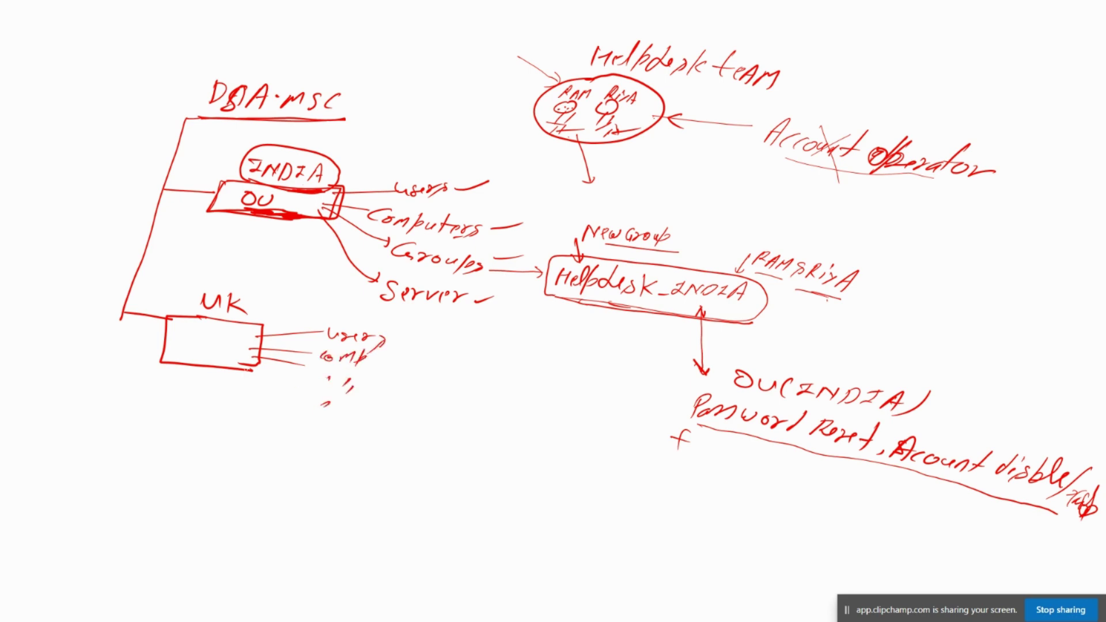
left_click_drag(251, 370, 307, 397)
mouse_move(225, 279)
left_mouse_down()
mouse_move(194, 286)
mouse_move(215, 320)
mouse_move(254, 295)
mouse_move(107, 251)
mouse_move(120, 262)
left_mouse_up()
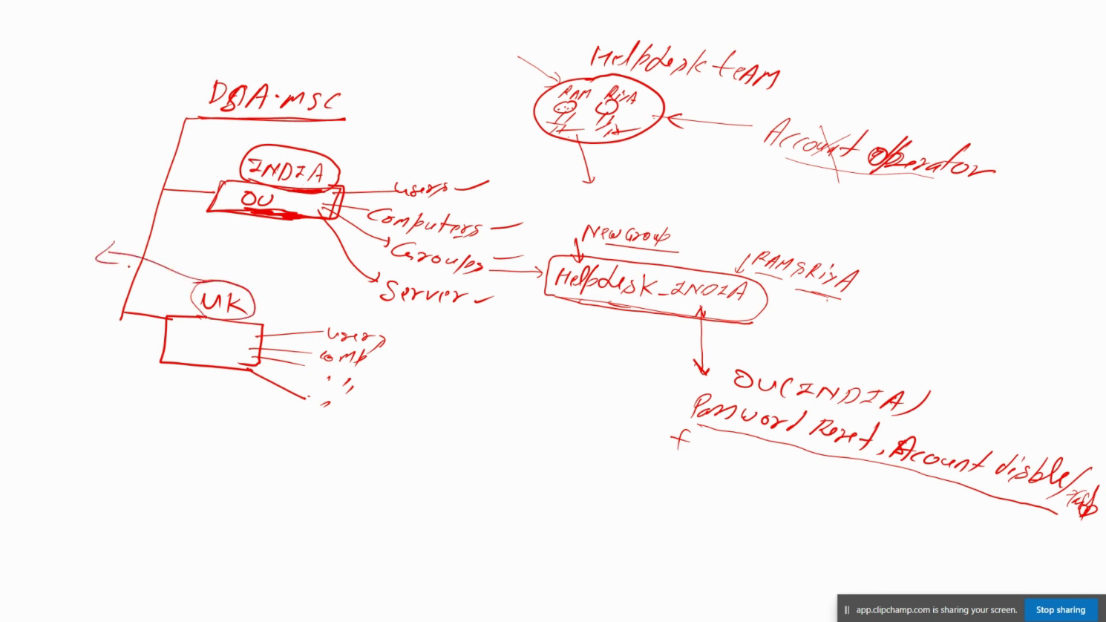
Draw a UK Helpdesk circle, underline INDIA in Helpdesk_INDIA, and circle Helpdesk_UP
left_click_drag(24, 200, 55, 218)
mouse_move(40, 229)
left_mouse_down()
mouse_move(28, 232)
mouse_move(115, 254)
left_mouse_up()
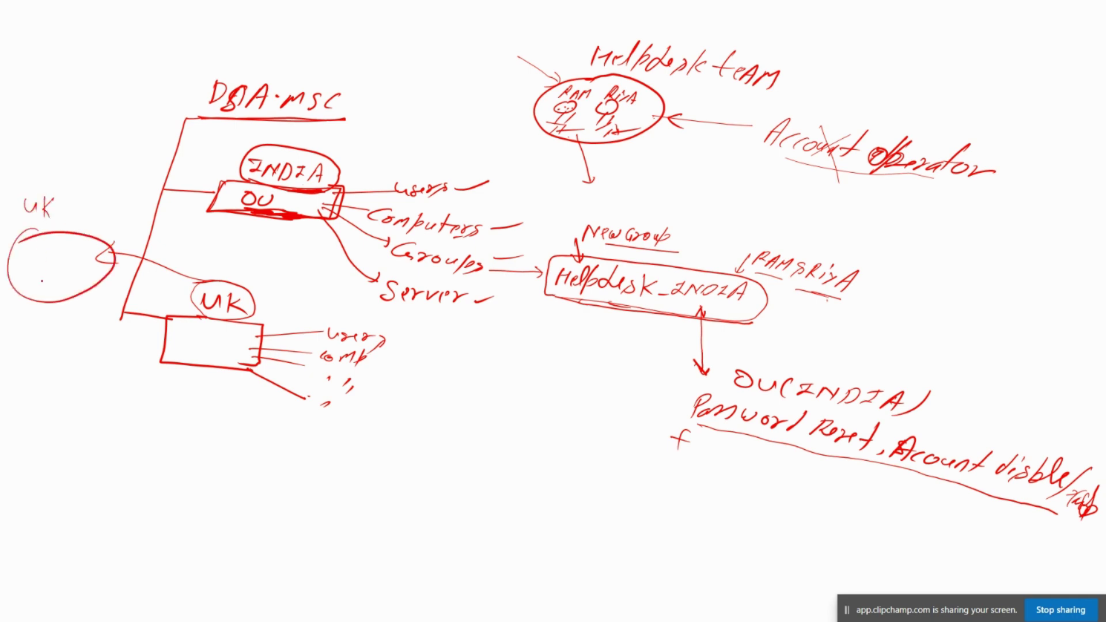
mouse_move(24, 275)
left_mouse_down()
mouse_move(31, 263)
mouse_move(48, 276)
mouse_move(75, 254)
mouse_move(82, 261)
left_mouse_up()
left_click_drag(78, 252, 88, 250)
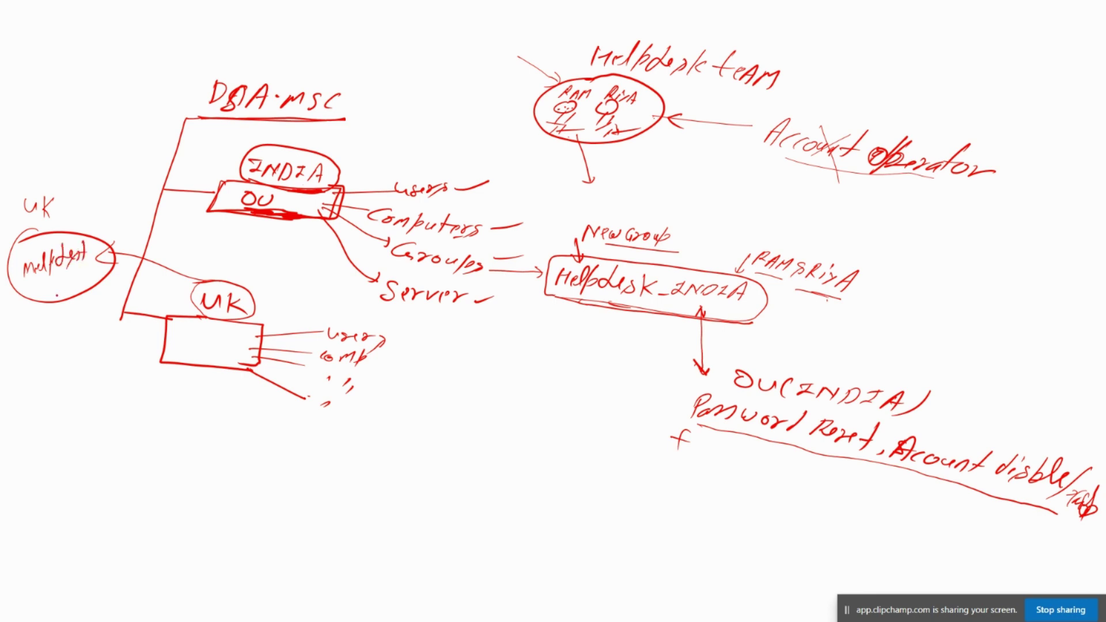
mouse_move(44, 289)
left_mouse_down()
mouse_move(41, 300)
mouse_move(50, 282)
mouse_move(118, 264)
left_mouse_up()
mouse_move(19, 339)
left_mouse_down()
mouse_move(19, 357)
mouse_move(46, 335)
mouse_move(55, 358)
mouse_move(72, 324)
mouse_move(80, 346)
mouse_move(147, 331)
mouse_move(150, 356)
left_mouse_up()
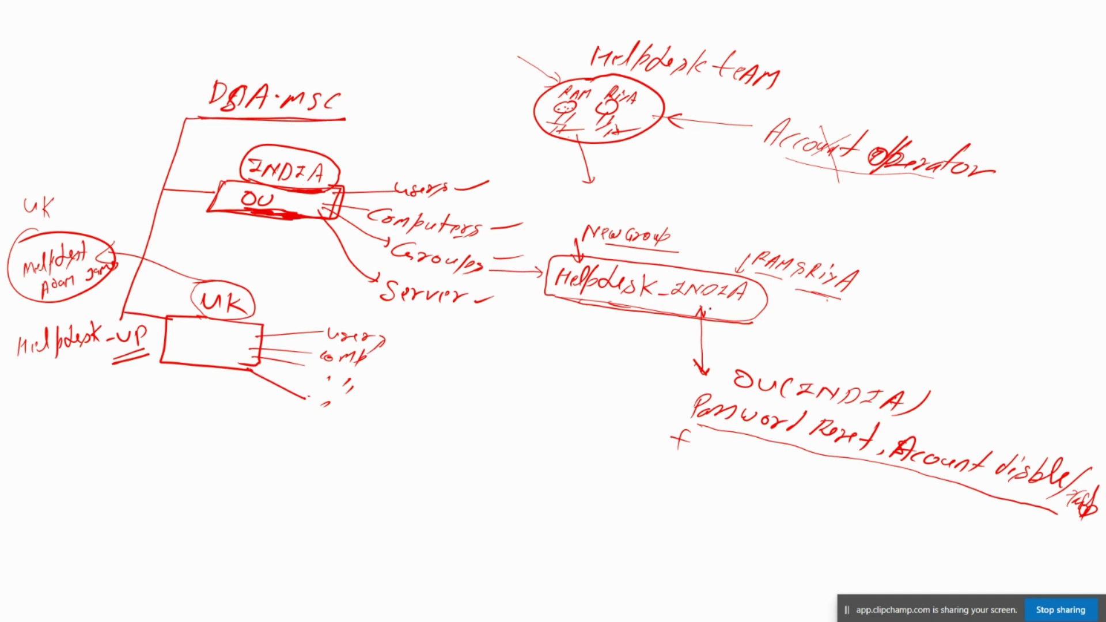
left_click_drag(676, 305, 753, 303)
mouse_move(26, 375)
left_mouse_down()
mouse_move(67, 376)
mouse_move(145, 315)
mouse_move(9, 356)
mouse_move(20, 370)
left_mouse_up()
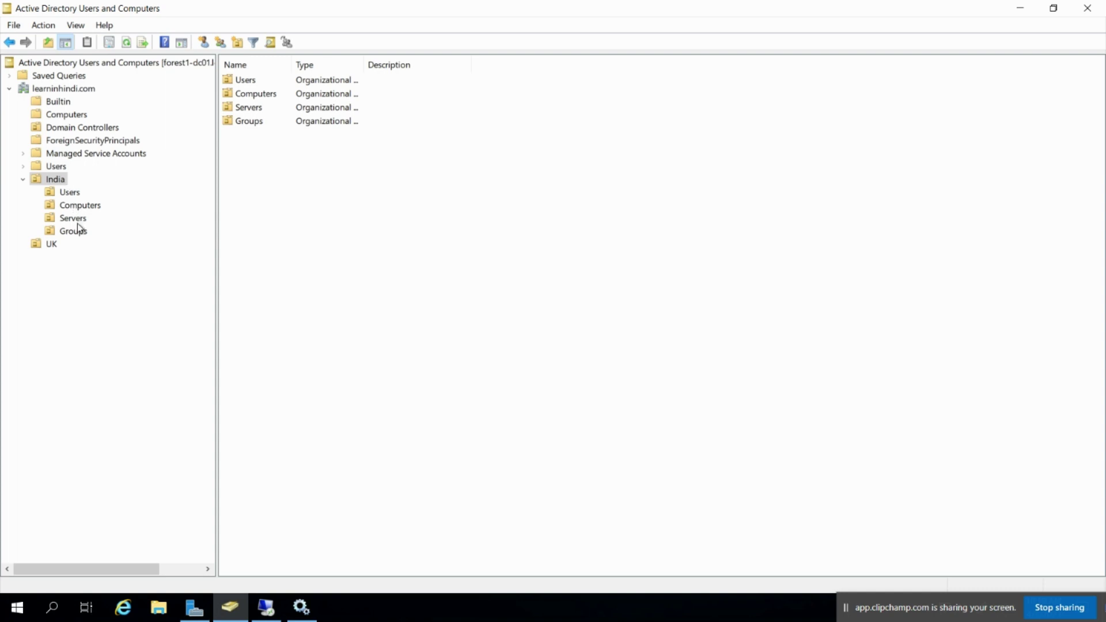
View the contents of India's Users, Computers, Servers and Groups OUs
left_click(66, 193)
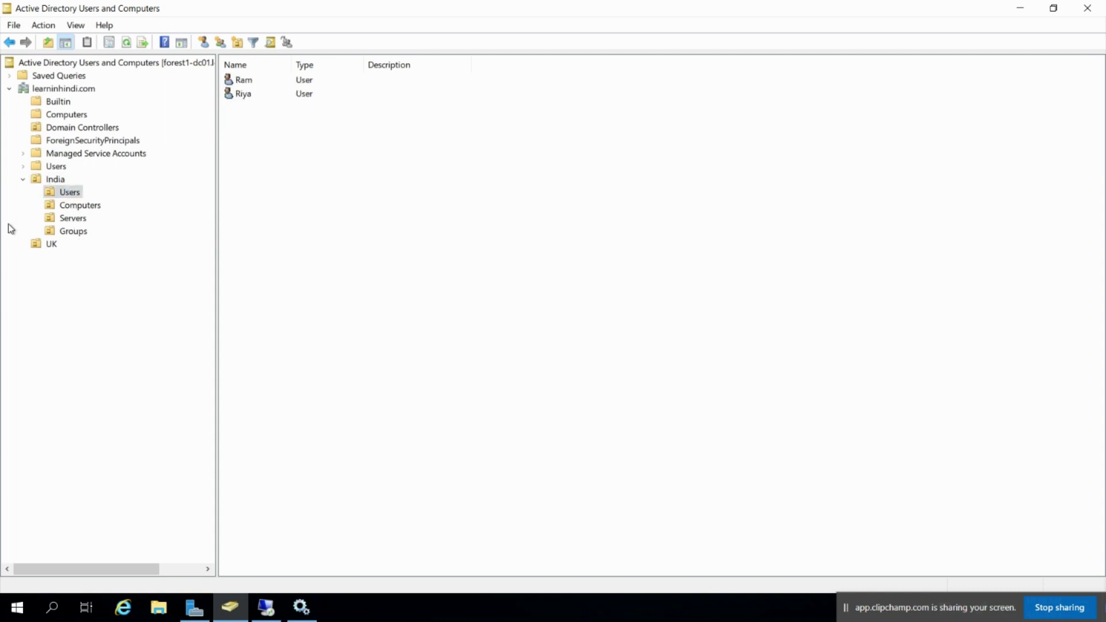
left_click(79, 209)
left_click(64, 219)
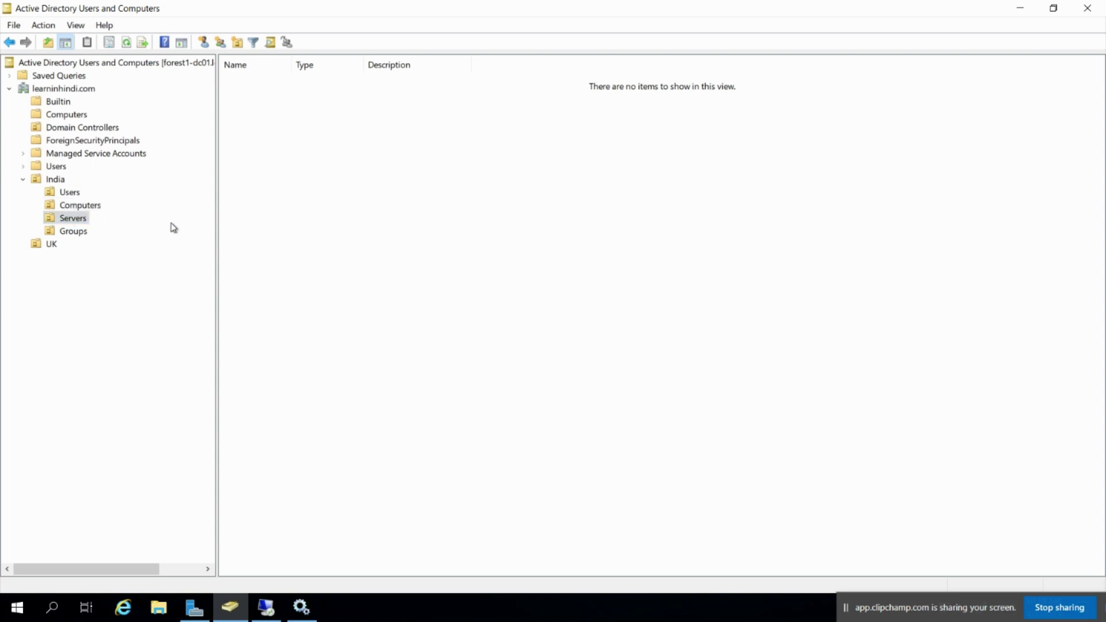
left_click(70, 232)
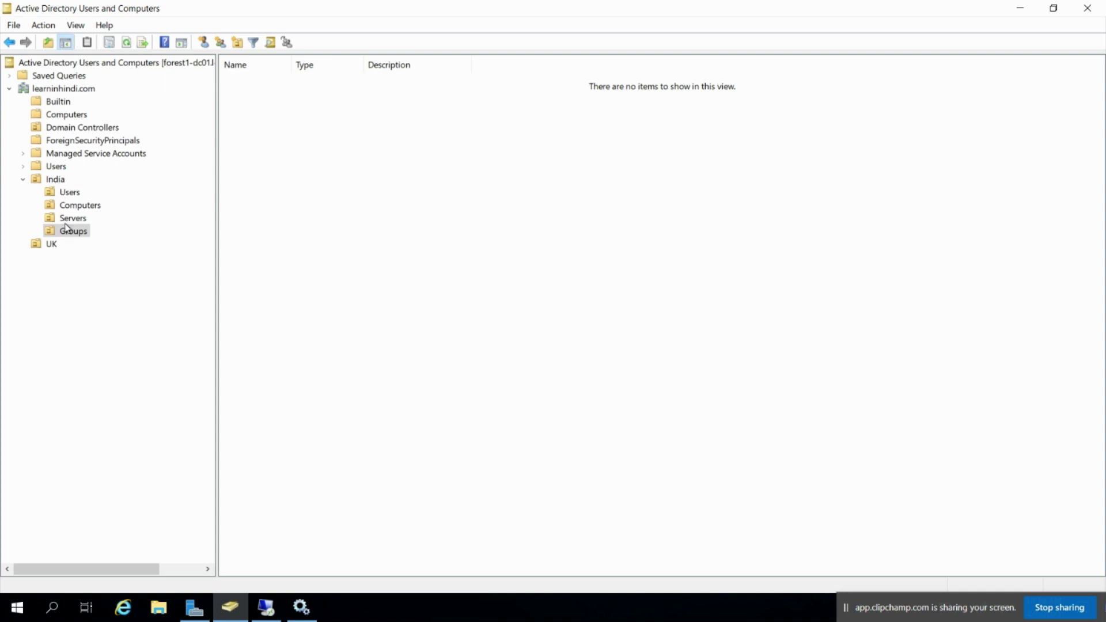
left_click(68, 193)
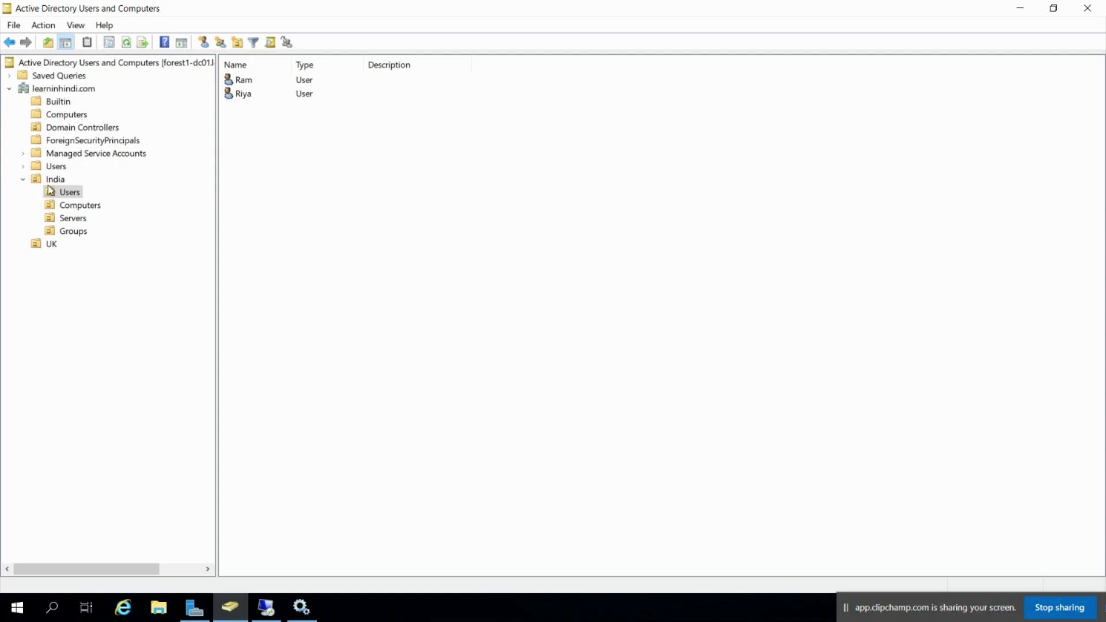
left_click(55, 180)
Recheck the Users, Groups and Servers OUs, then show the New object menu for Groups
left_click(68, 193)
left_click(81, 229)
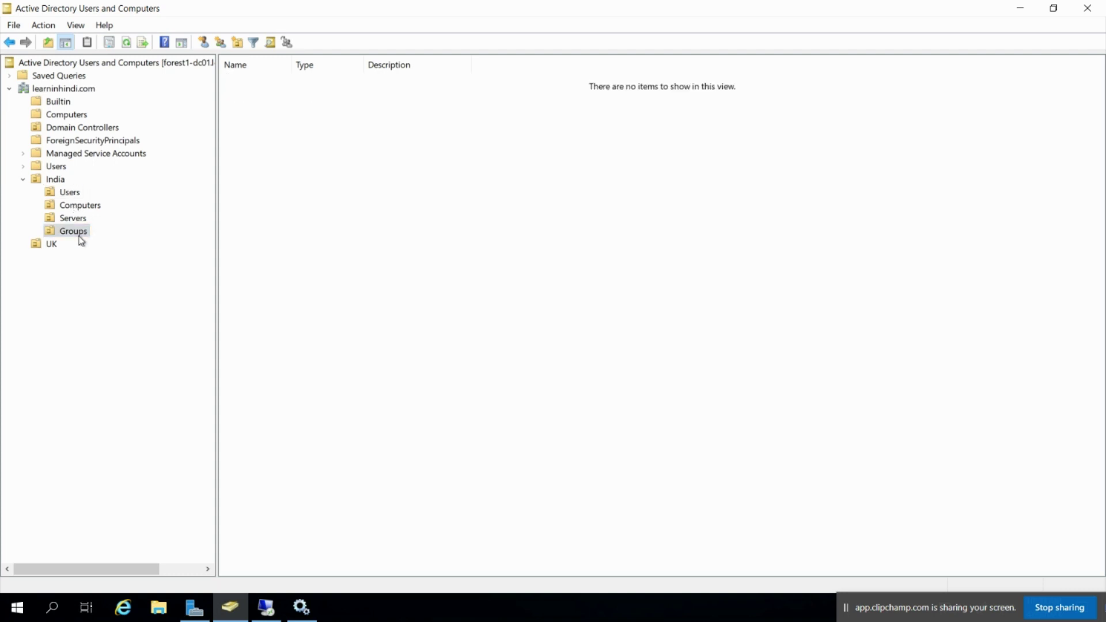
left_click(68, 194)
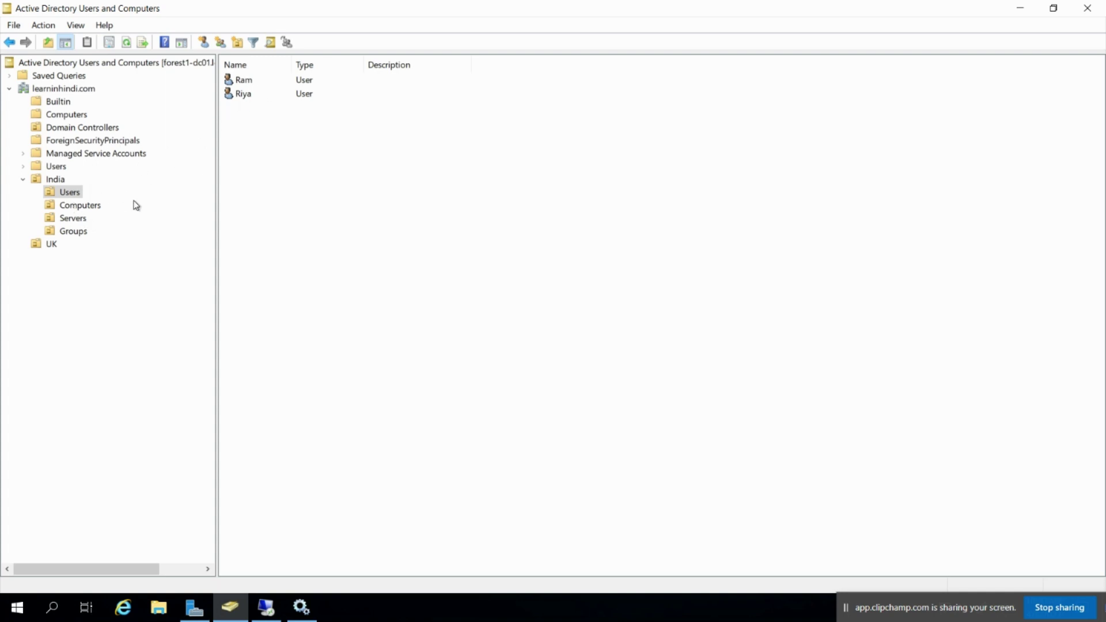
left_click(70, 219)
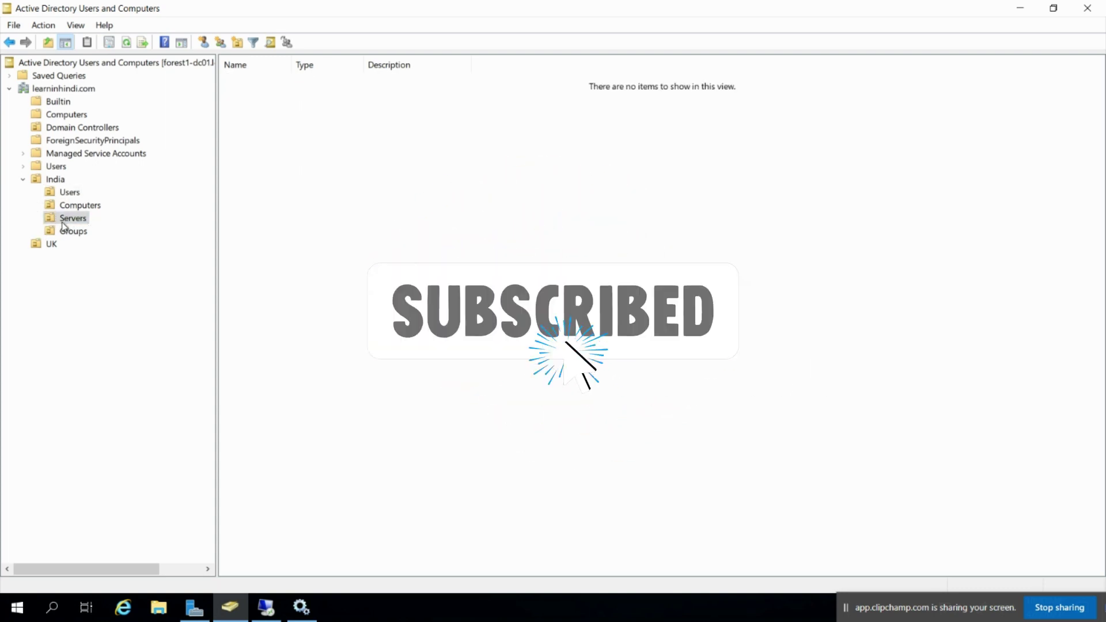
right_click(72, 233)
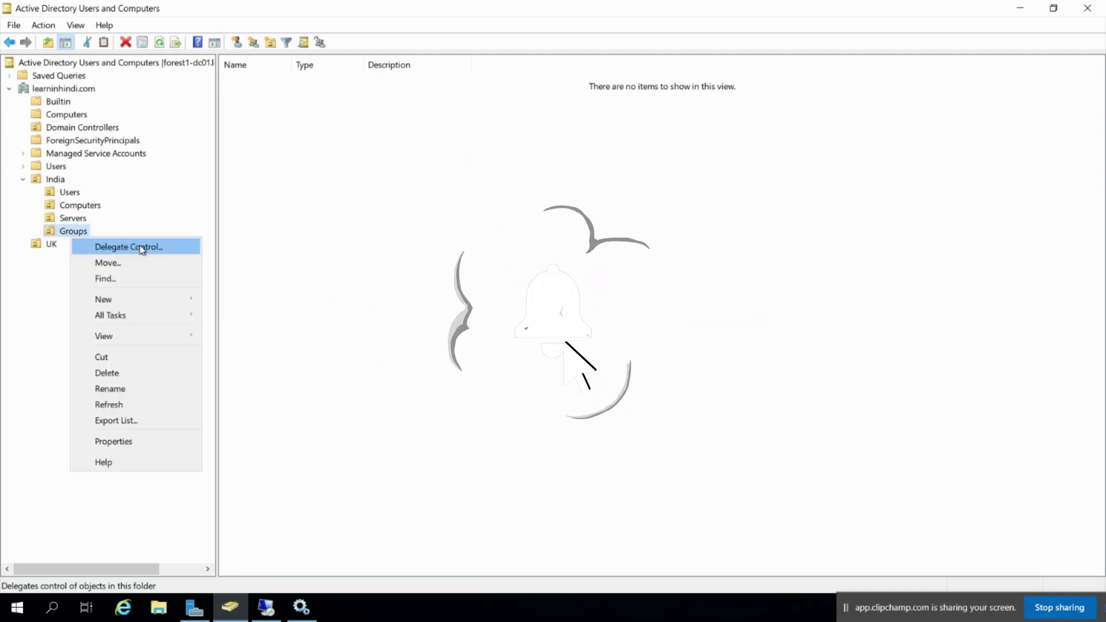
mouse_move(135, 301)
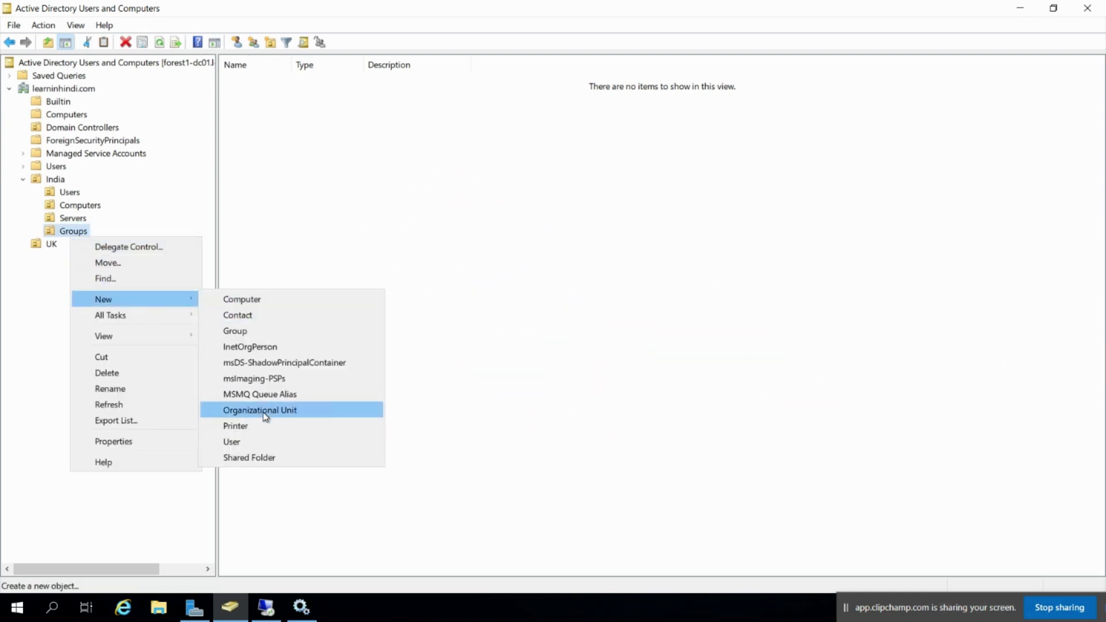
Create the Global Security group Helpdesk_India in India's Groups OU
left_click(276, 333)
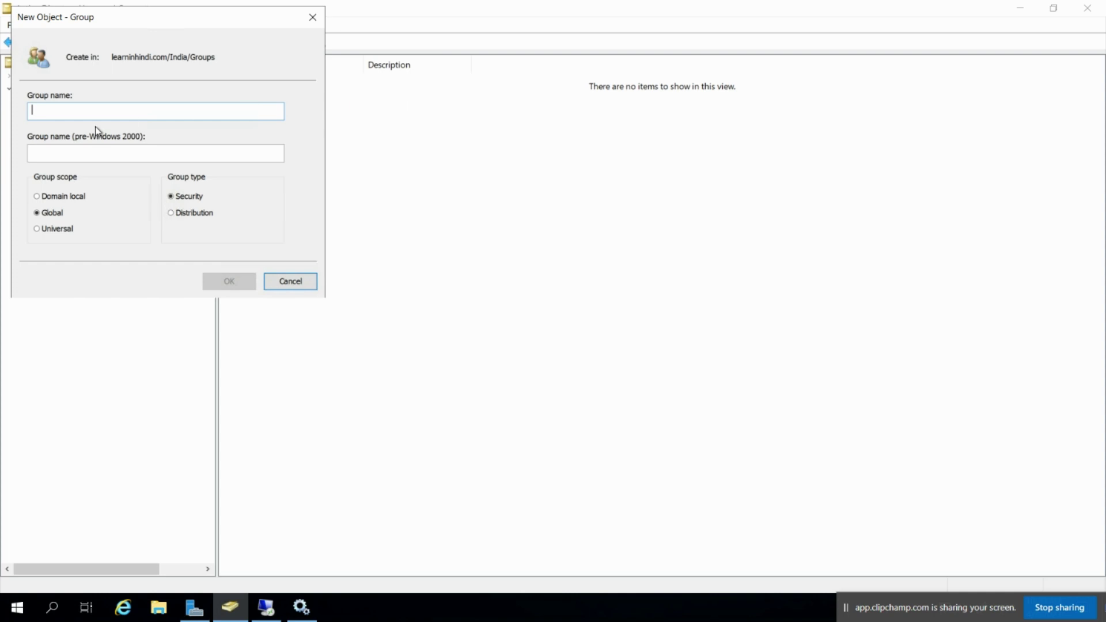
type("Help")
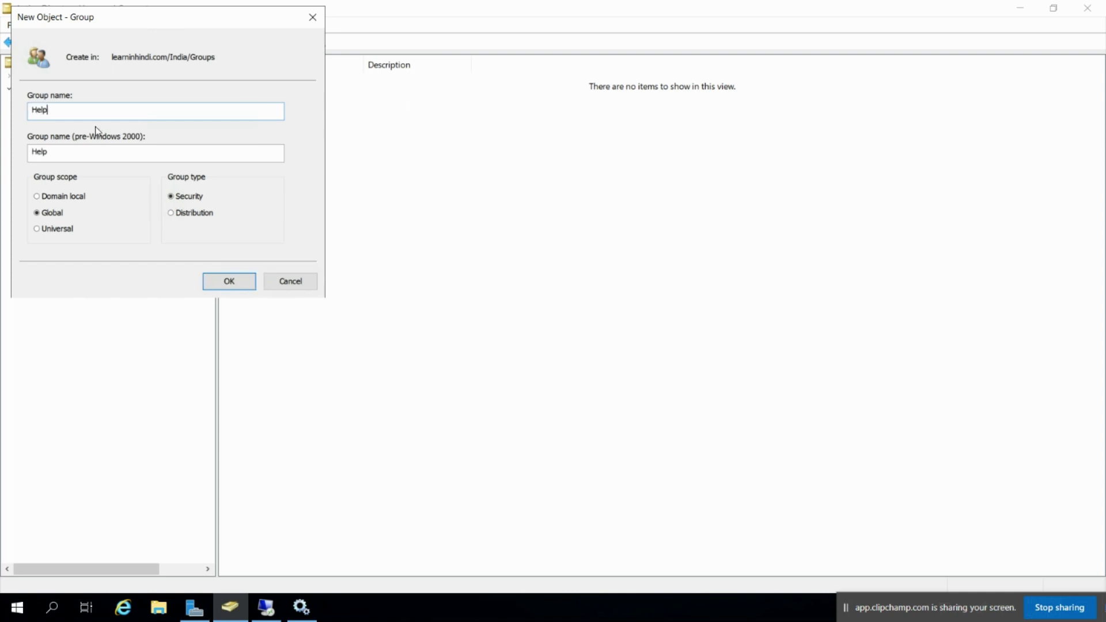
type("desd")
key("BackSpace")
key("BackSpace")
key("BackSpace")
type("sk_India")
left_click(229, 282)
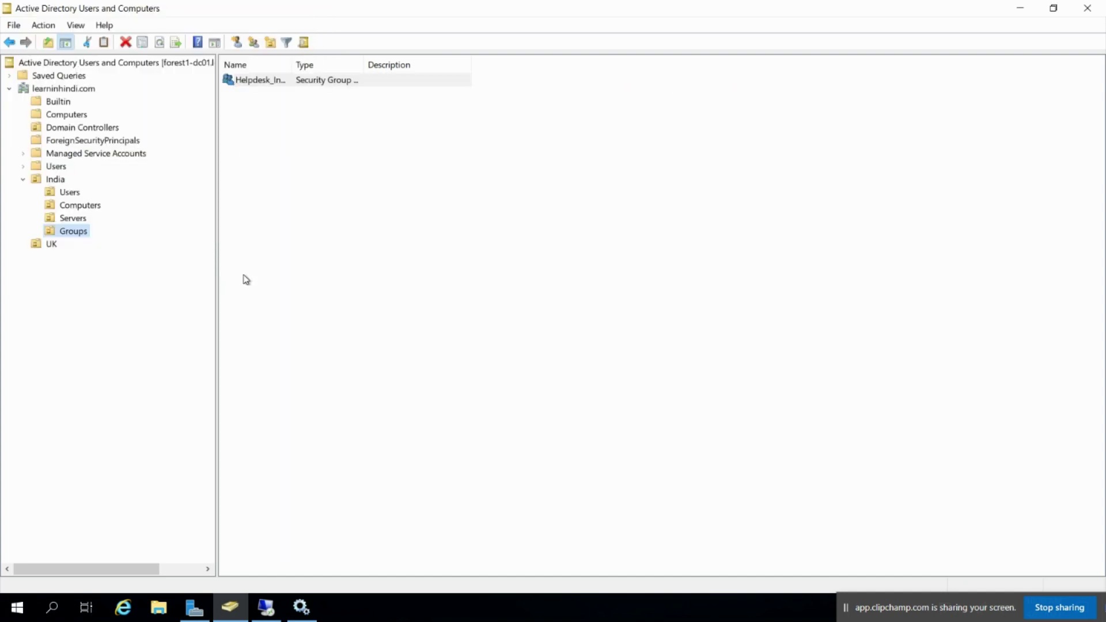
Add both India user accounts to Helpdesk_India's Members list and apply the change
double_click(310, 82)
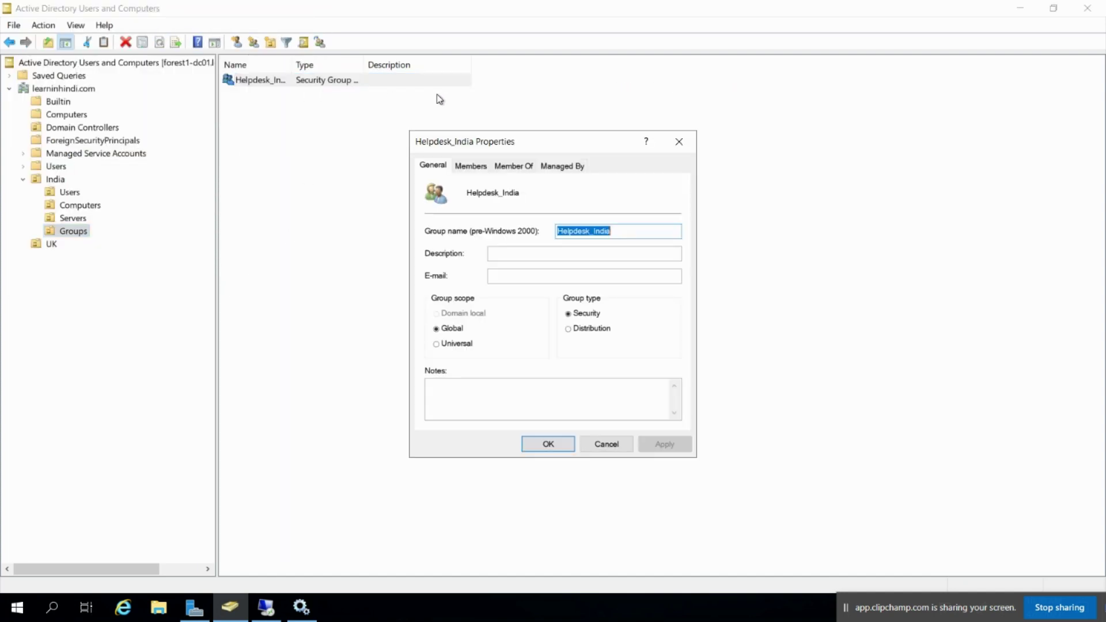
left_click(472, 169)
left_click(450, 403)
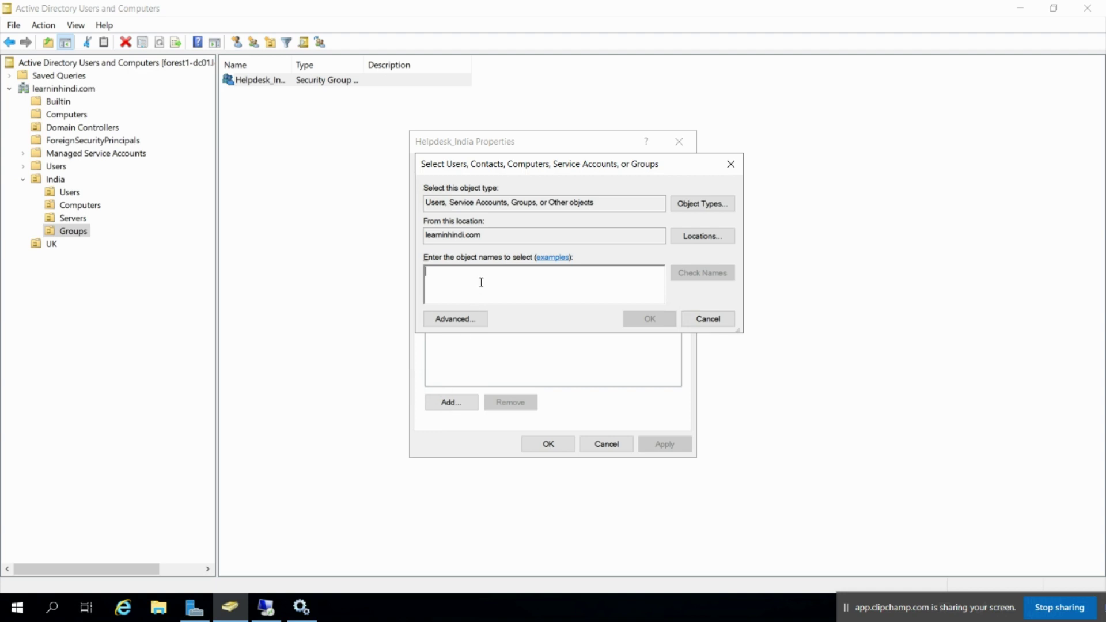
type("ram")
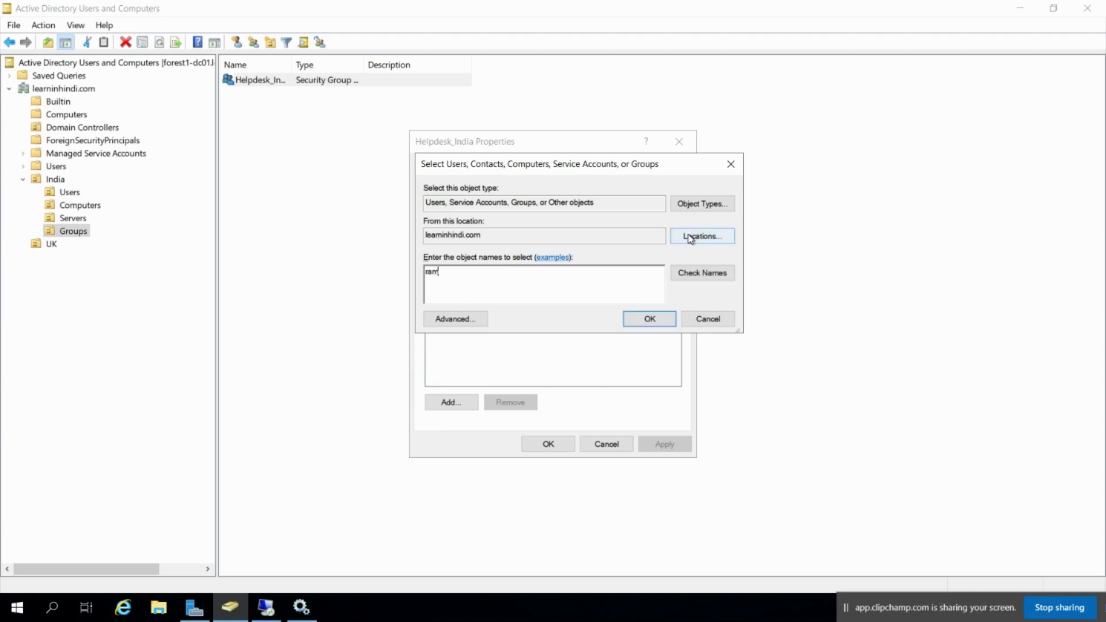
left_click(704, 273)
type(";si")
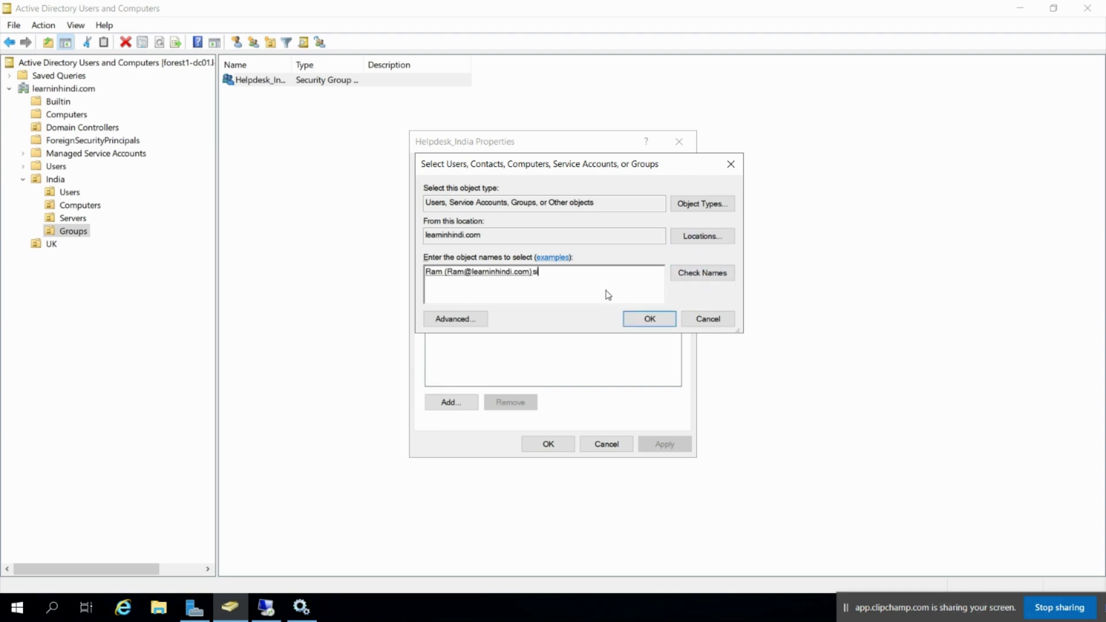
left_click(713, 274)
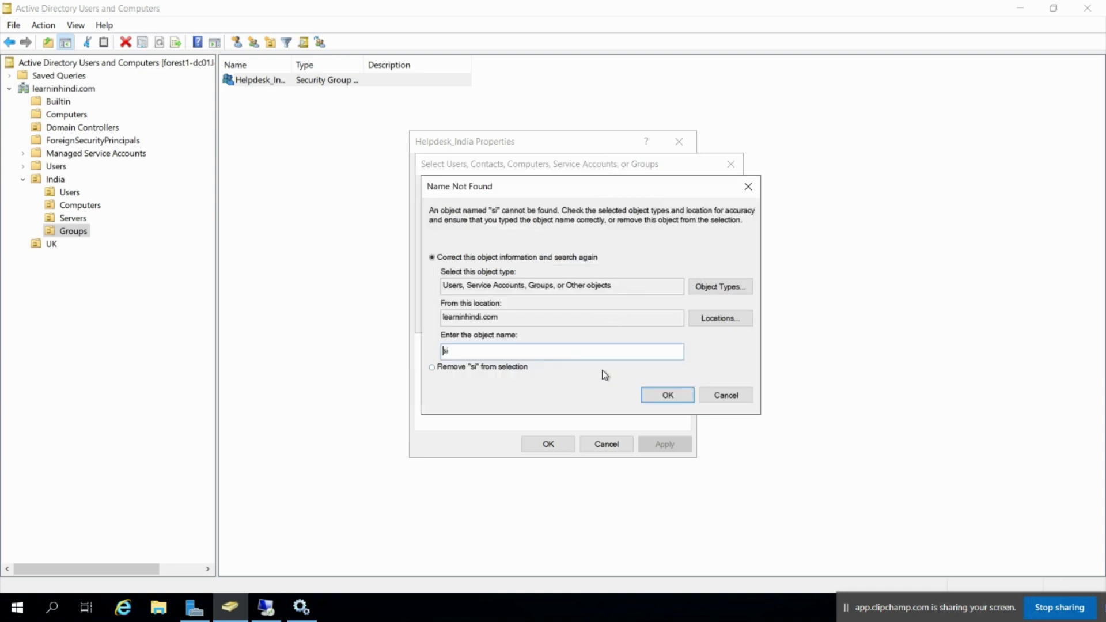
left_click(727, 396)
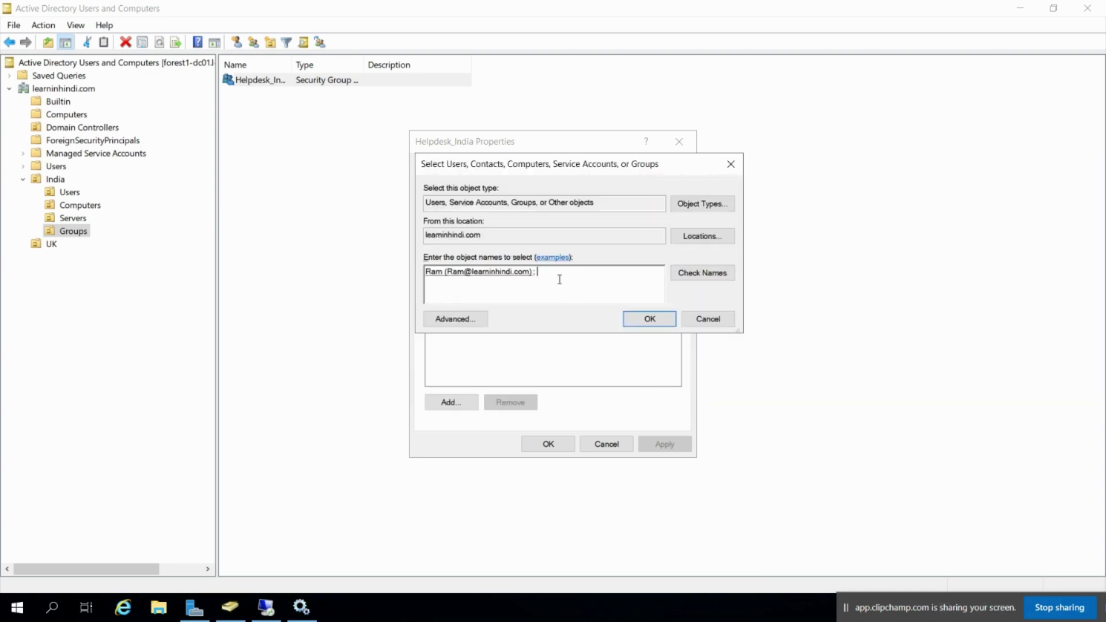
type("my")
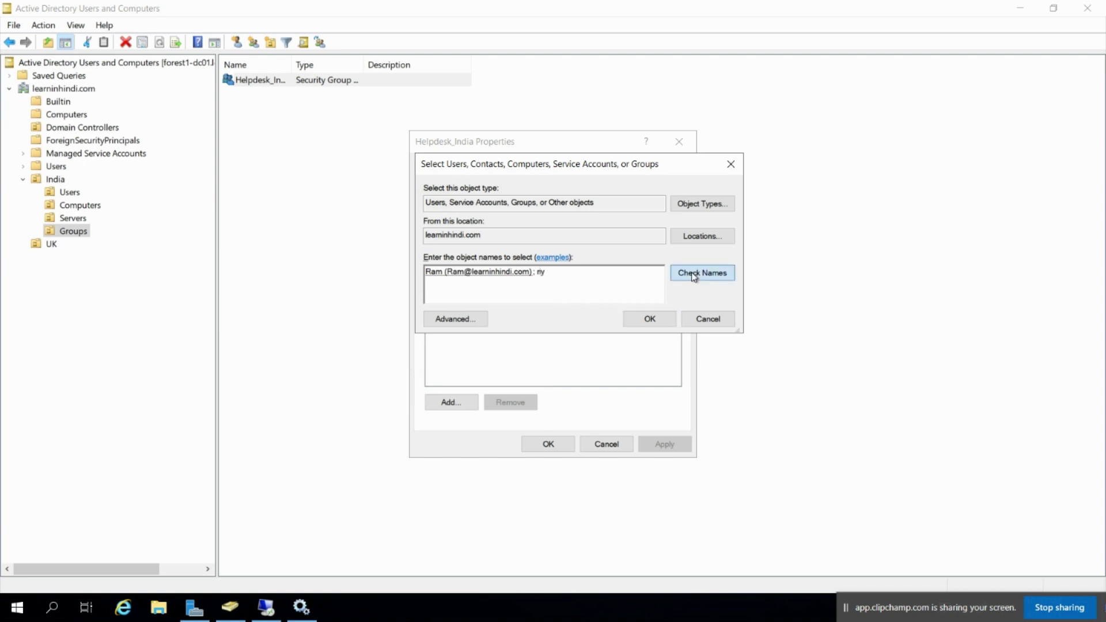
left_click(702, 273)
left_click(651, 320)
left_click(547, 443)
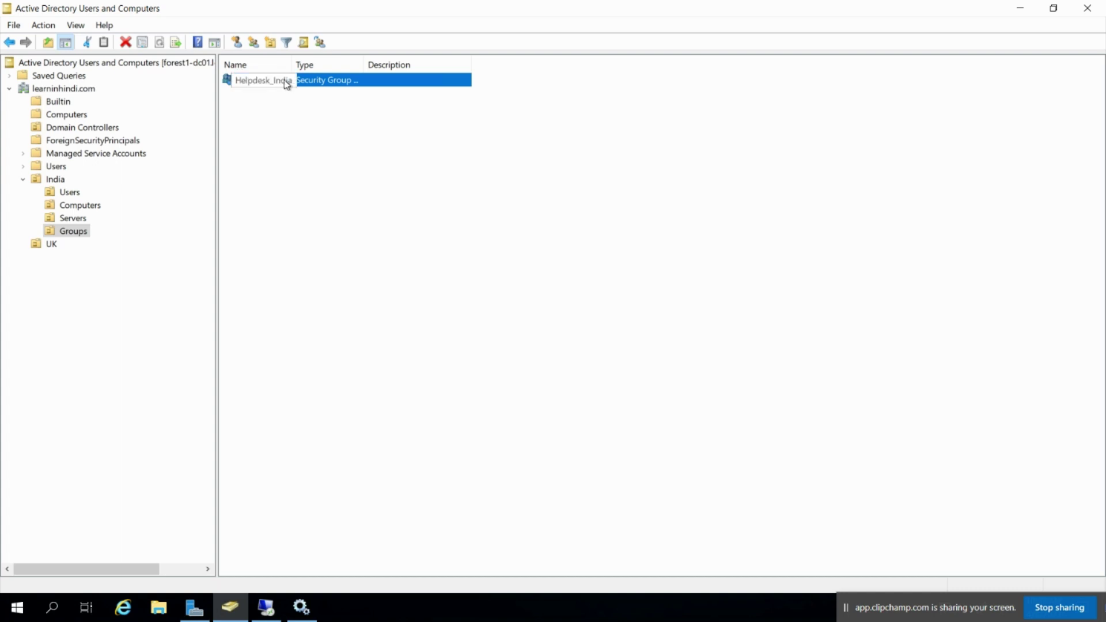
Switch between the India OU and its Users OU, ending on the two user accounts
left_click(48, 183)
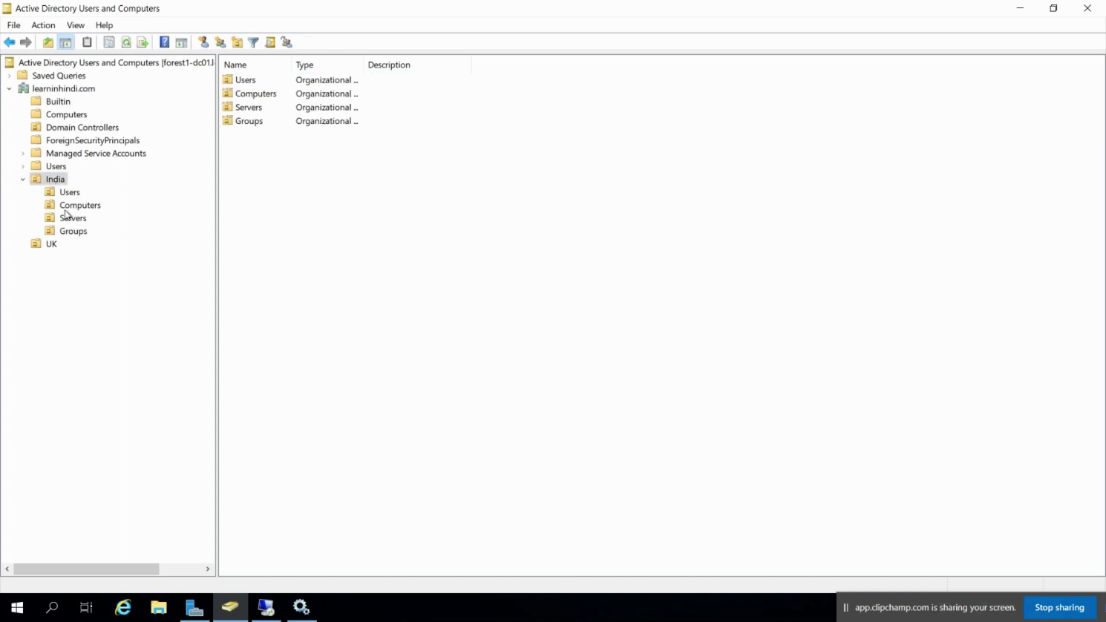
left_click(67, 194)
left_click(55, 182)
left_click(63, 193)
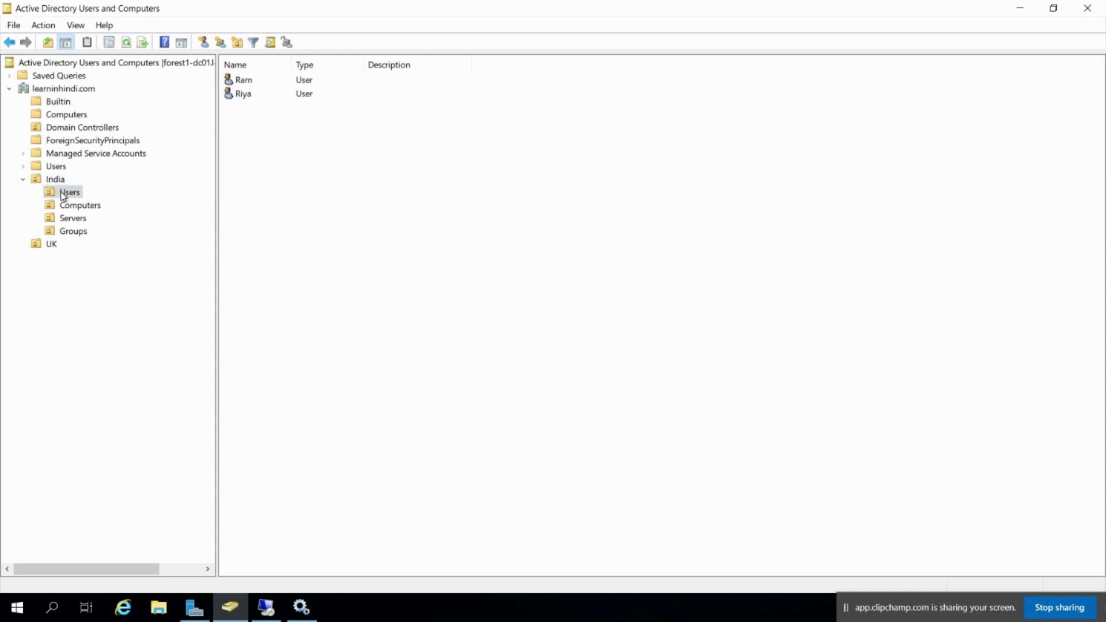
left_click(54, 182)
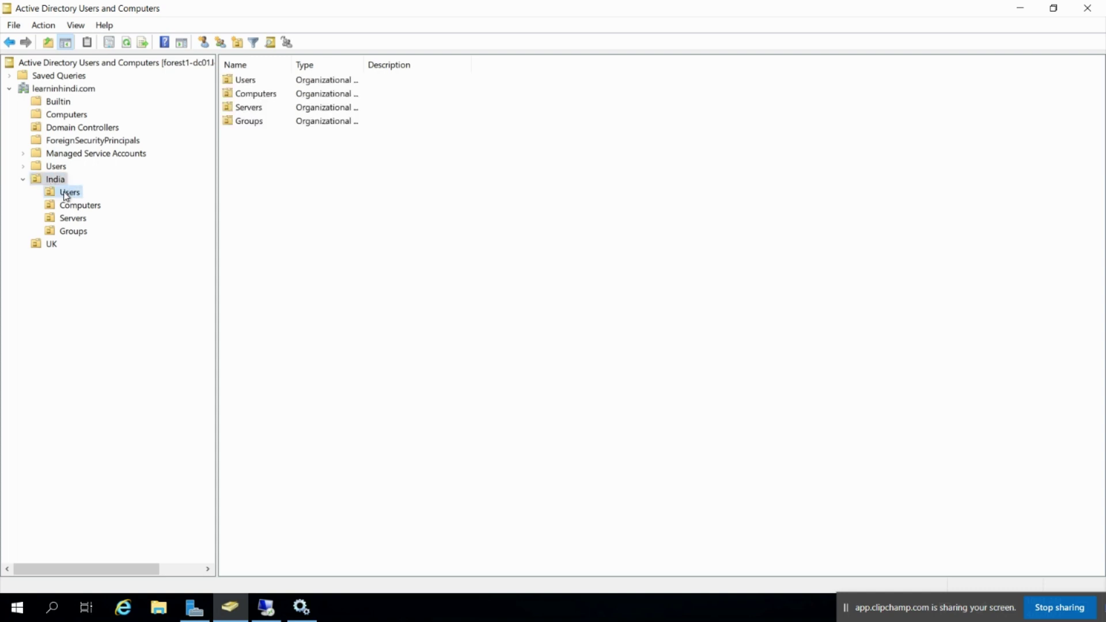
left_click(67, 196)
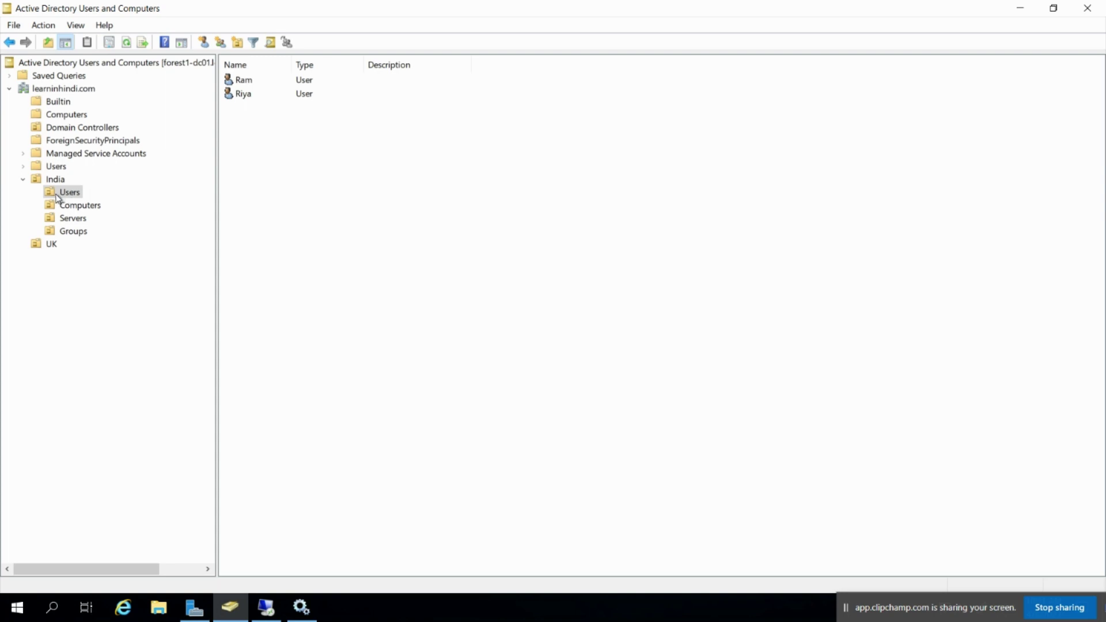
Launch the Delegation of Control Wizard on India's Users OU and pass the welcome page
right_click(57, 198)
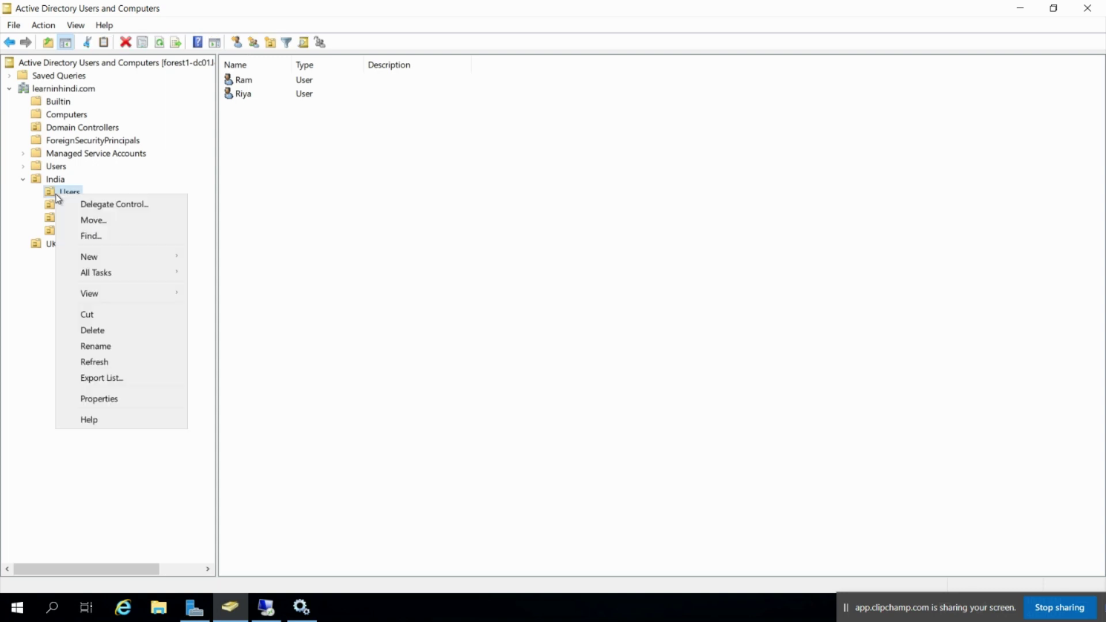
left_click(121, 204)
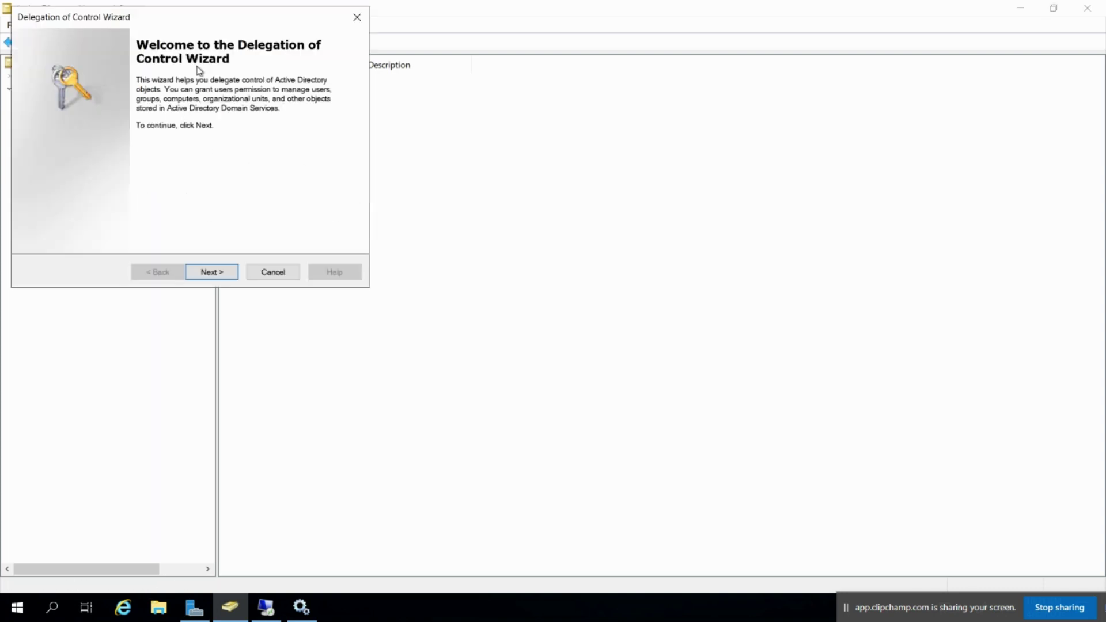
left_click_drag(205, 20, 558, 188)
left_click(570, 440)
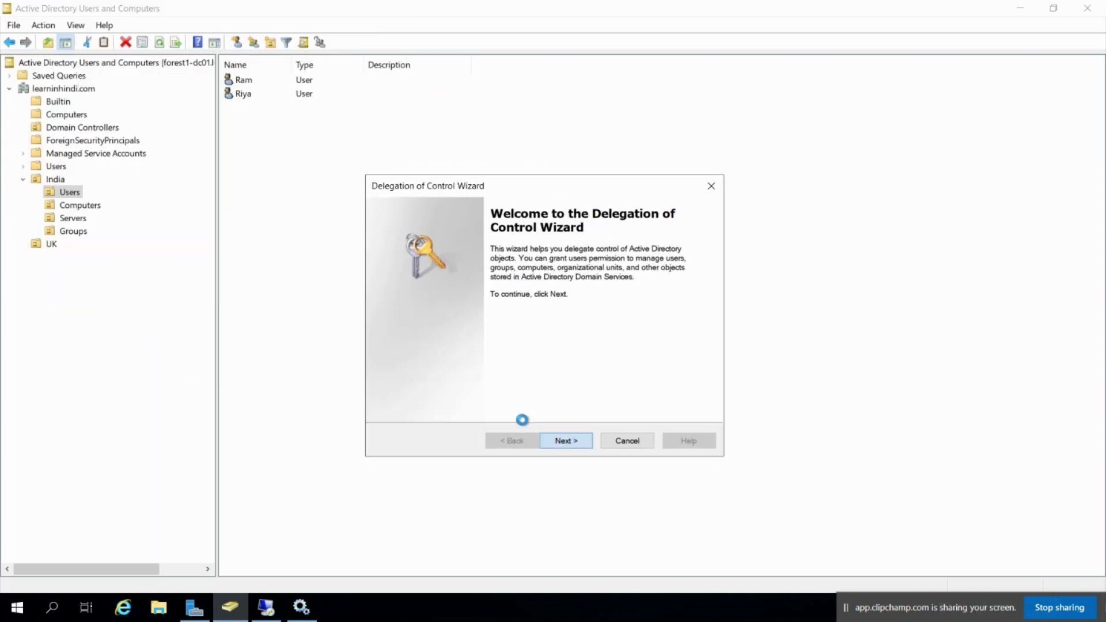
Add Helpdesk_India as the group to delegate control to
left_click(609, 374)
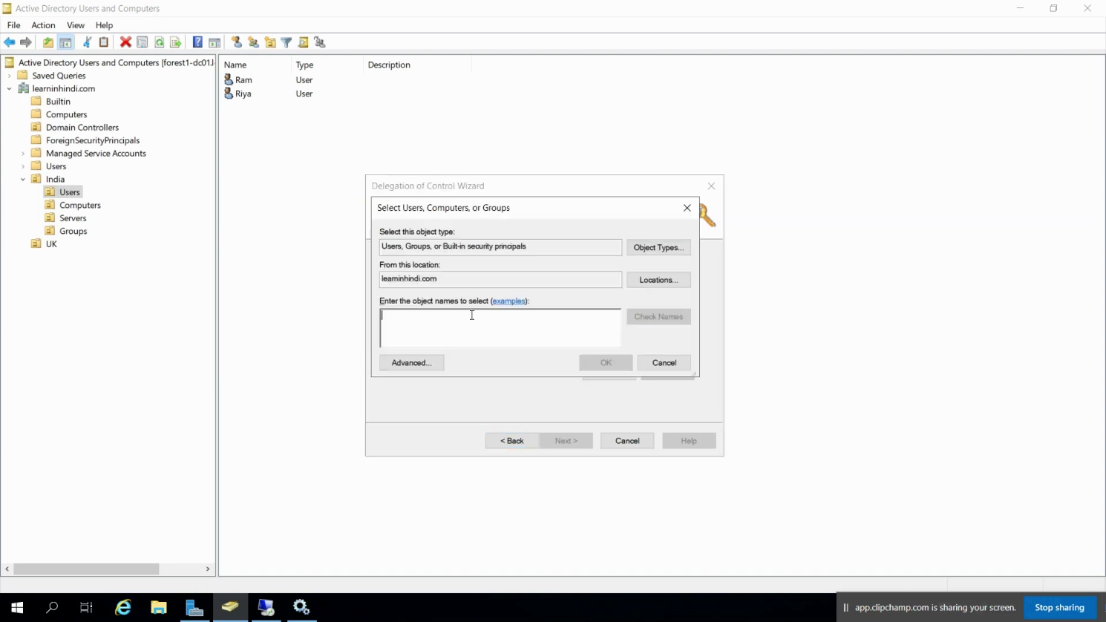
type("helpdesk")
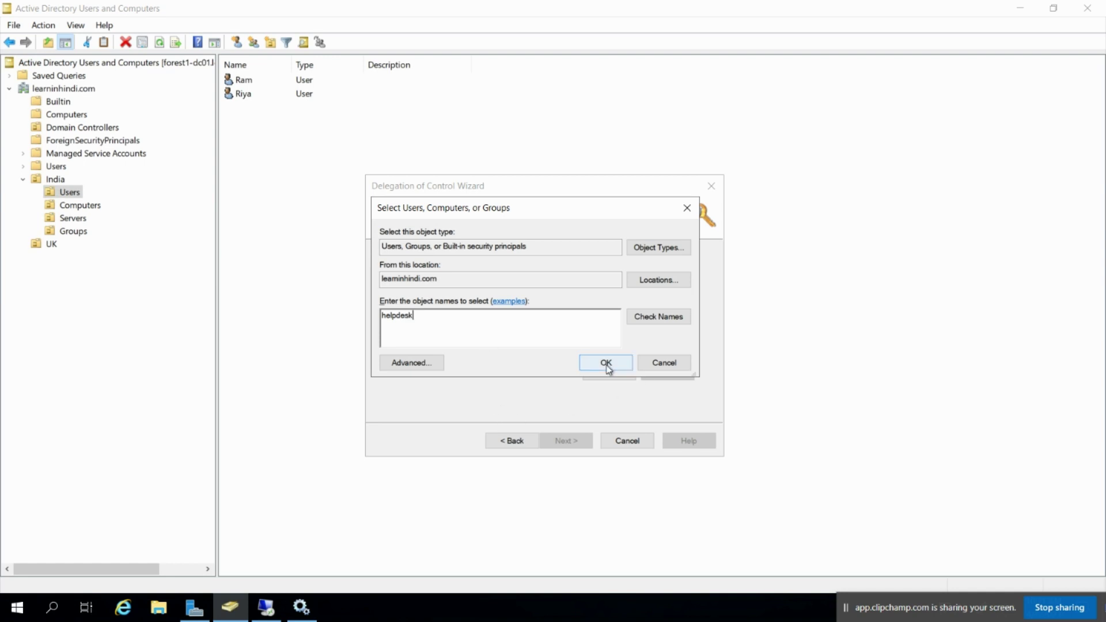
left_click(605, 362)
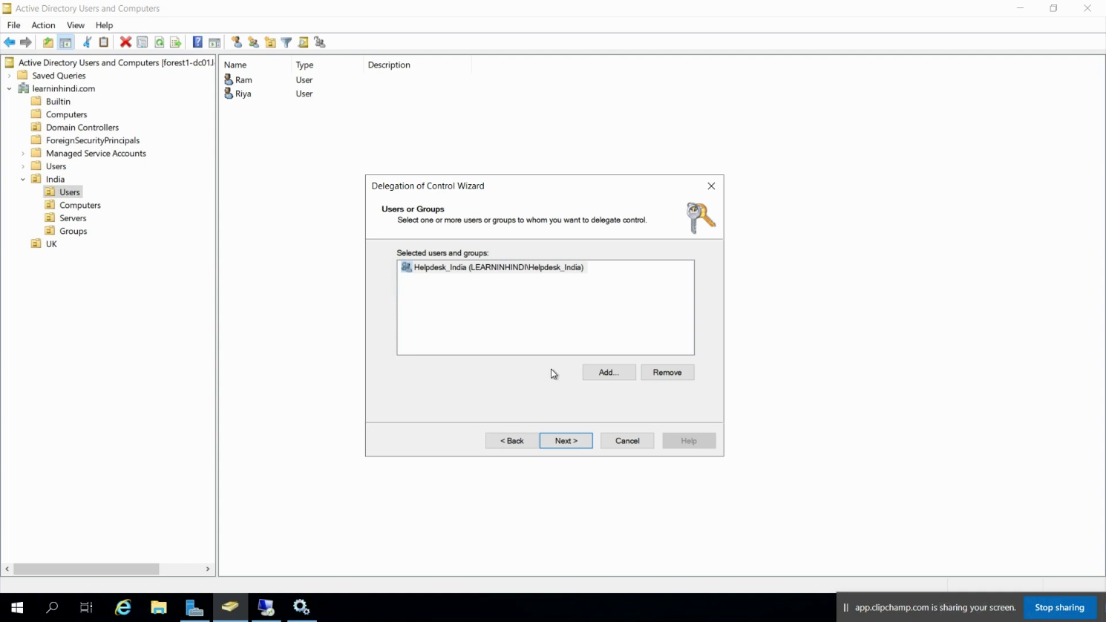
left_click(564, 440)
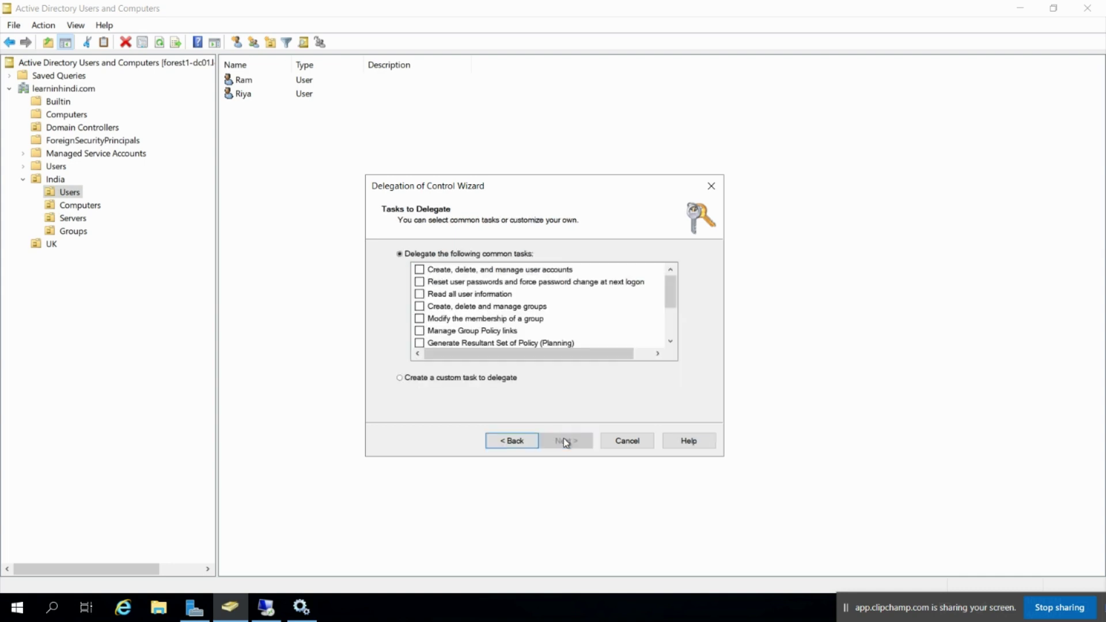
Choose 'Create a custom task to delegate' rather than common tasks
left_click(416, 379)
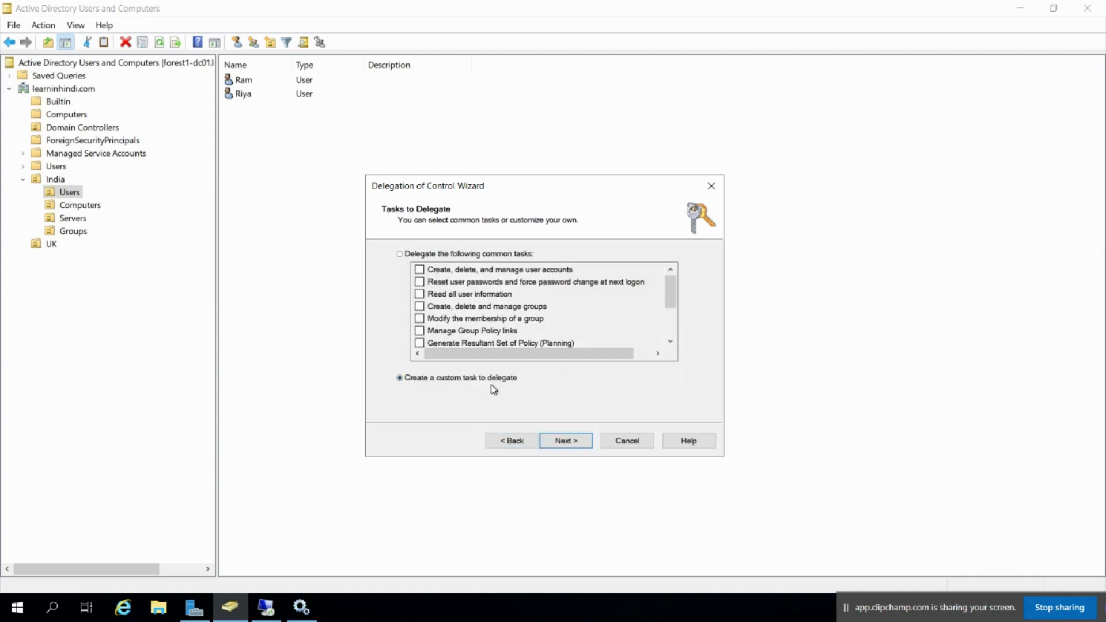
left_click(413, 254)
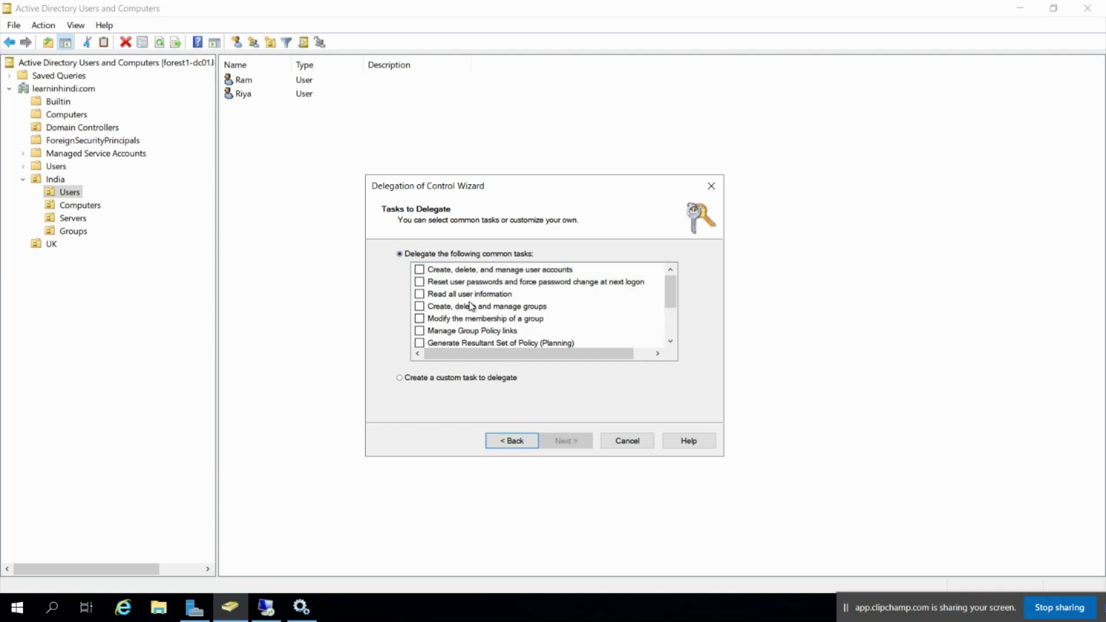
scroll(670, 343, "down", 2)
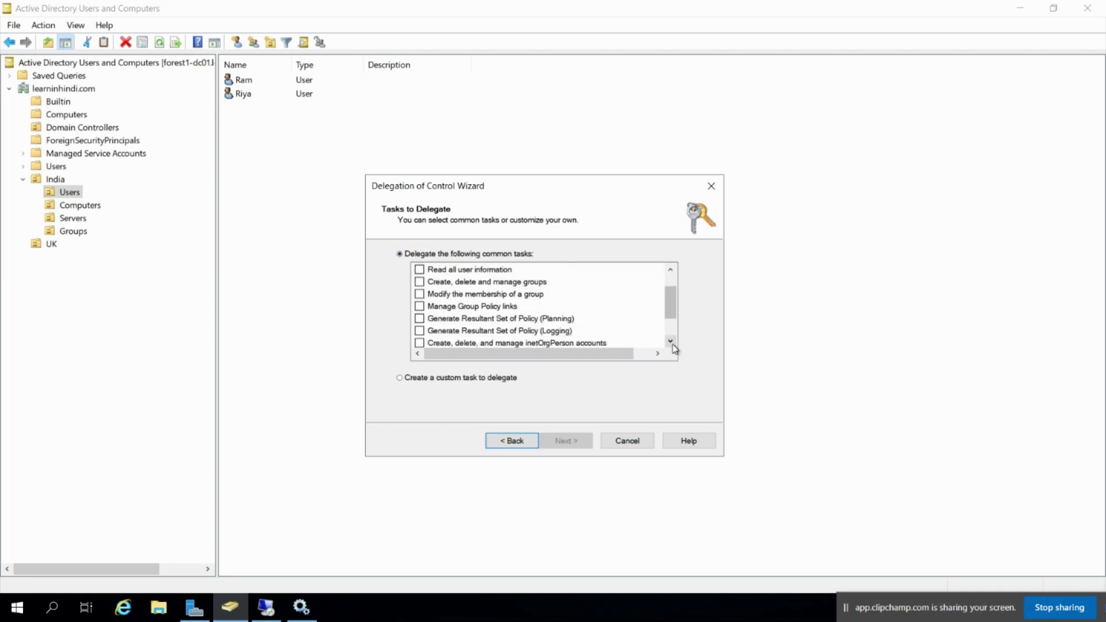
left_click(426, 377)
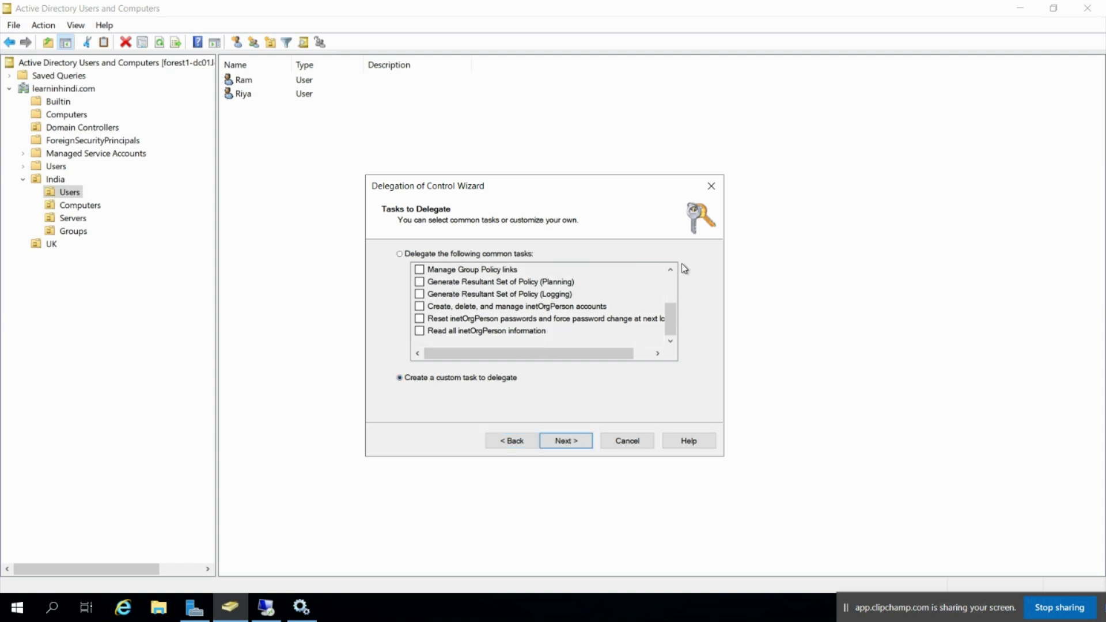
left_click(418, 254)
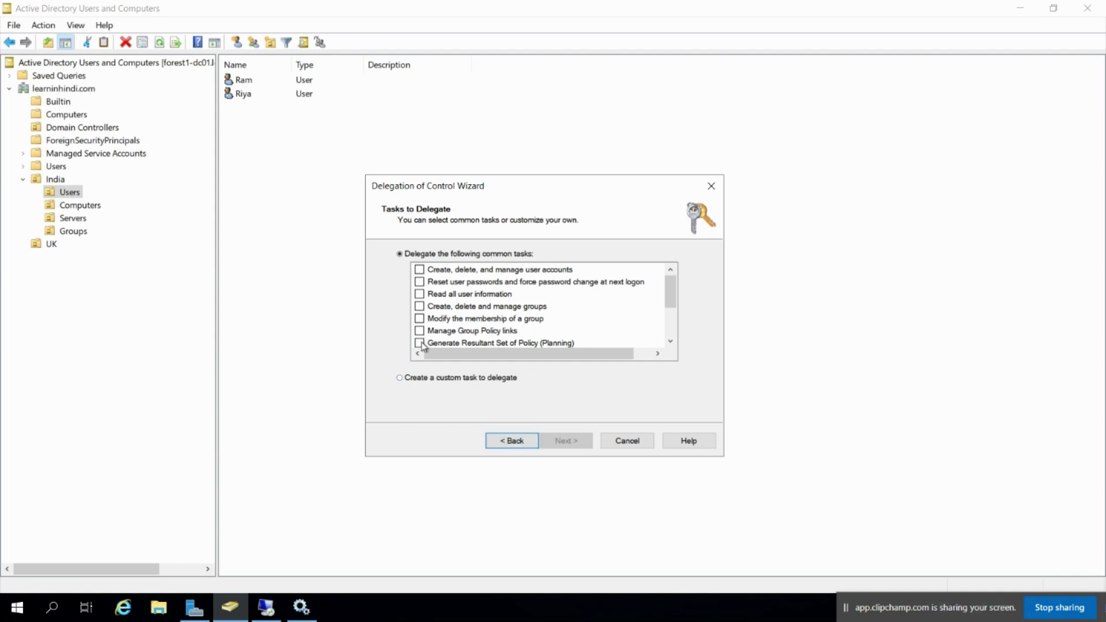
left_click(410, 378)
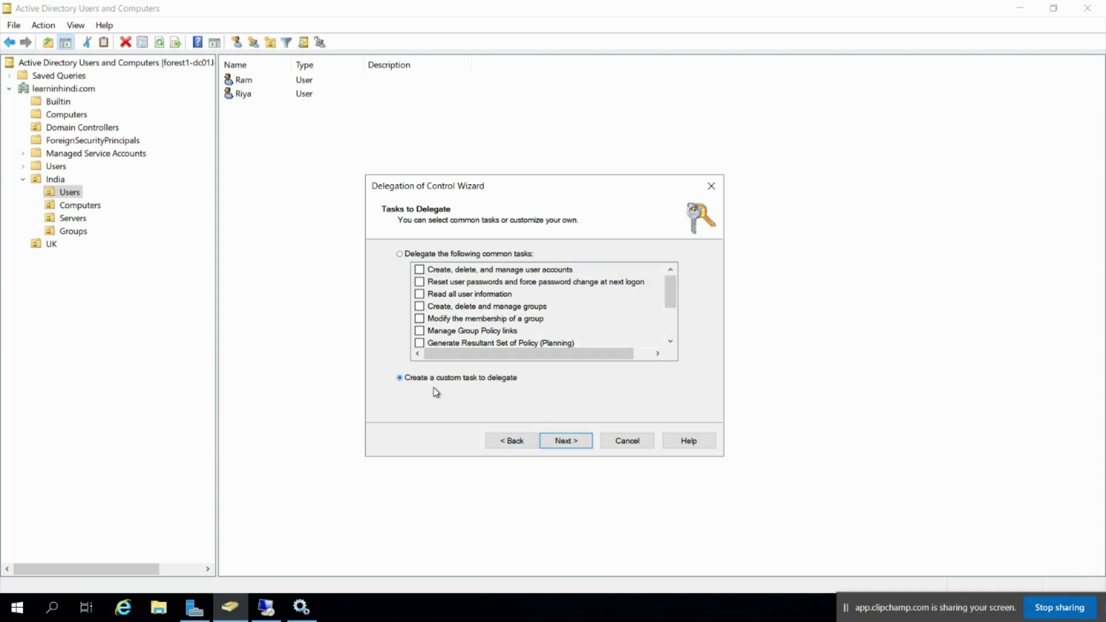
left_click(570, 445)
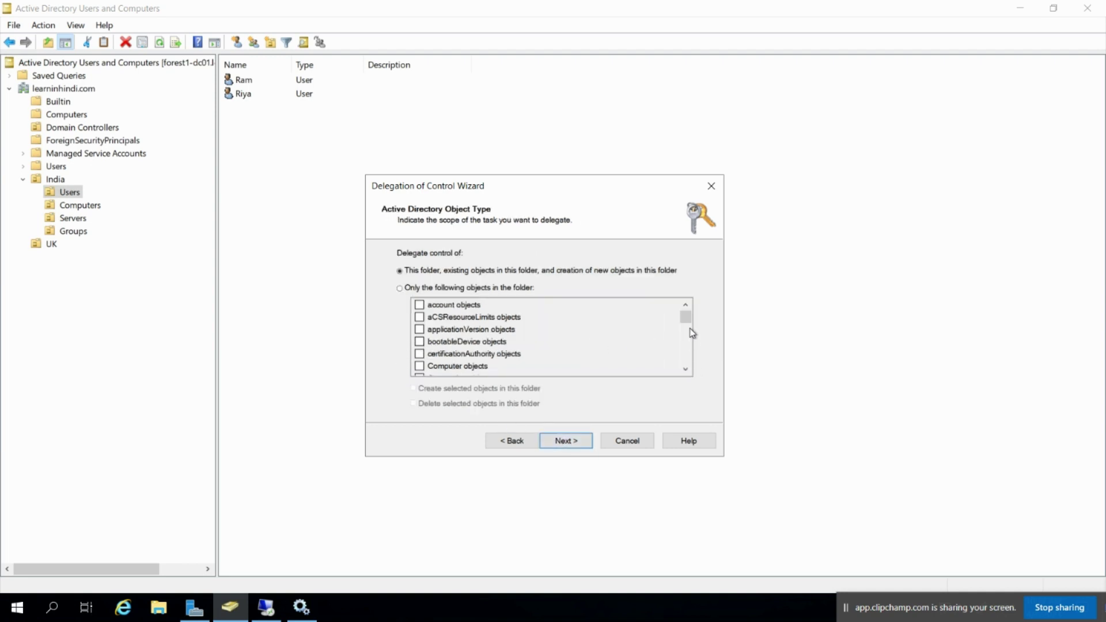
Restrict delegation to 'Only the following objects in the folder' with only User objects checked
left_click(401, 289)
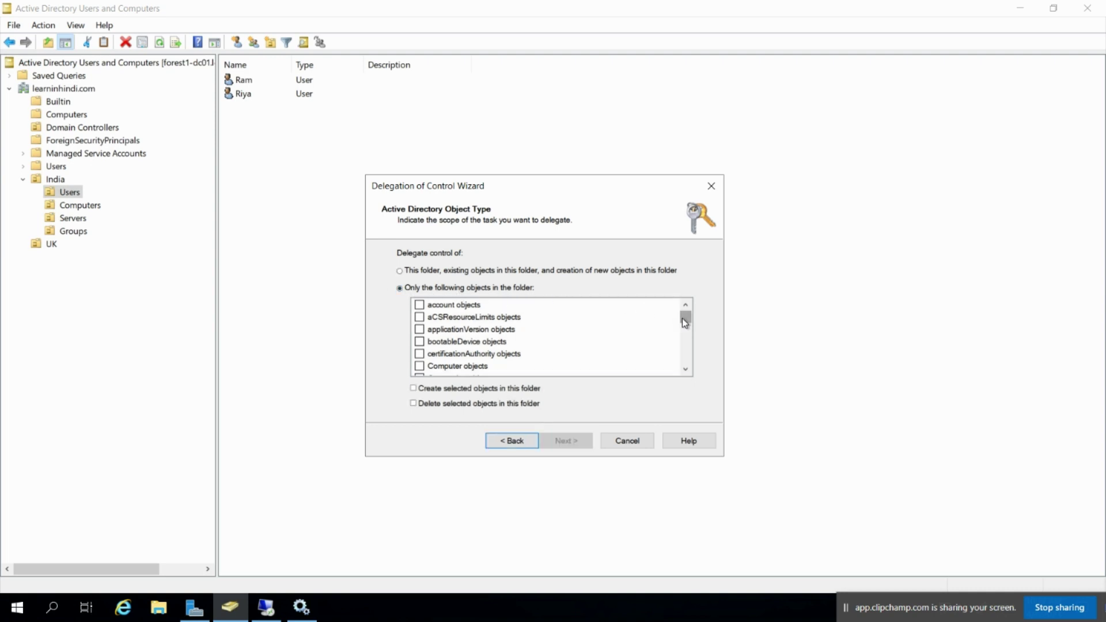
left_click_drag(686, 318, 687, 373)
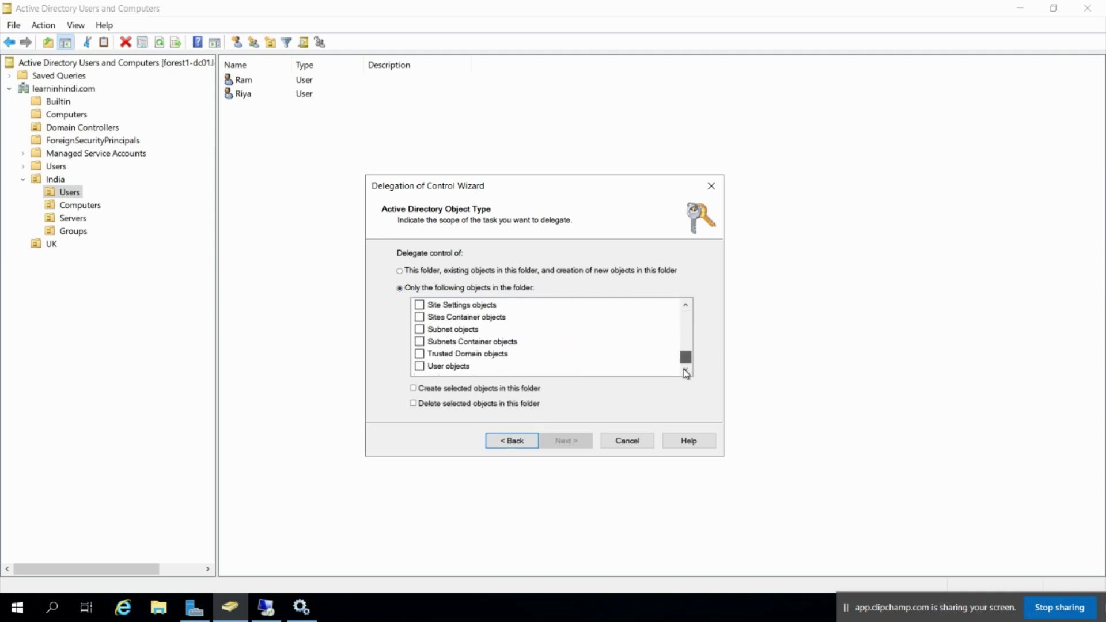
left_click(453, 367)
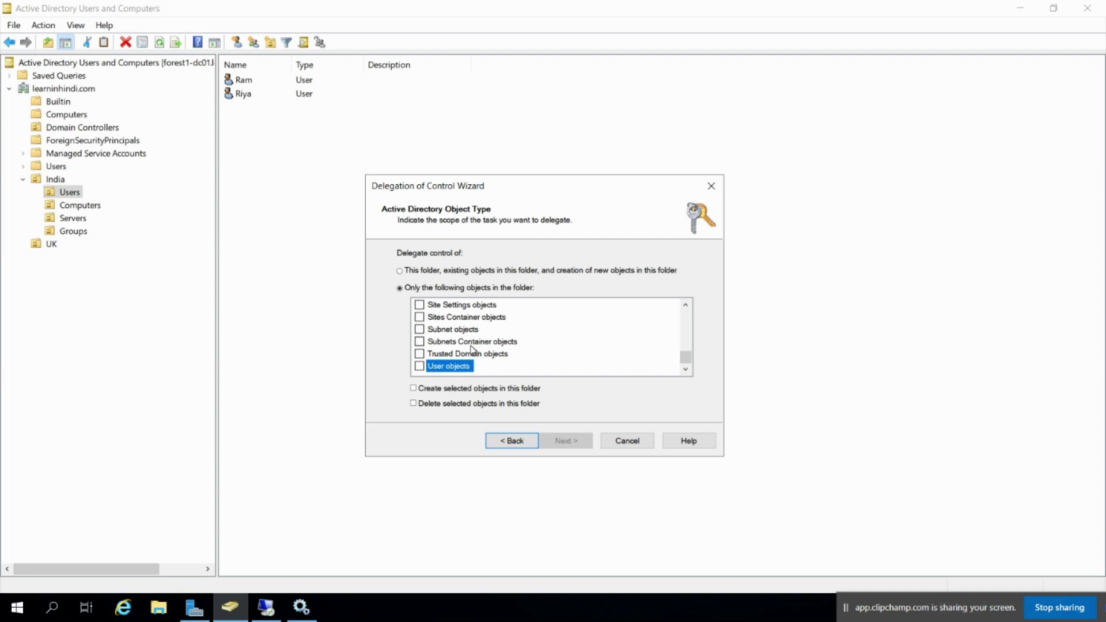
scroll(461, 354, "up", 10)
scroll(474, 346, "up", 15)
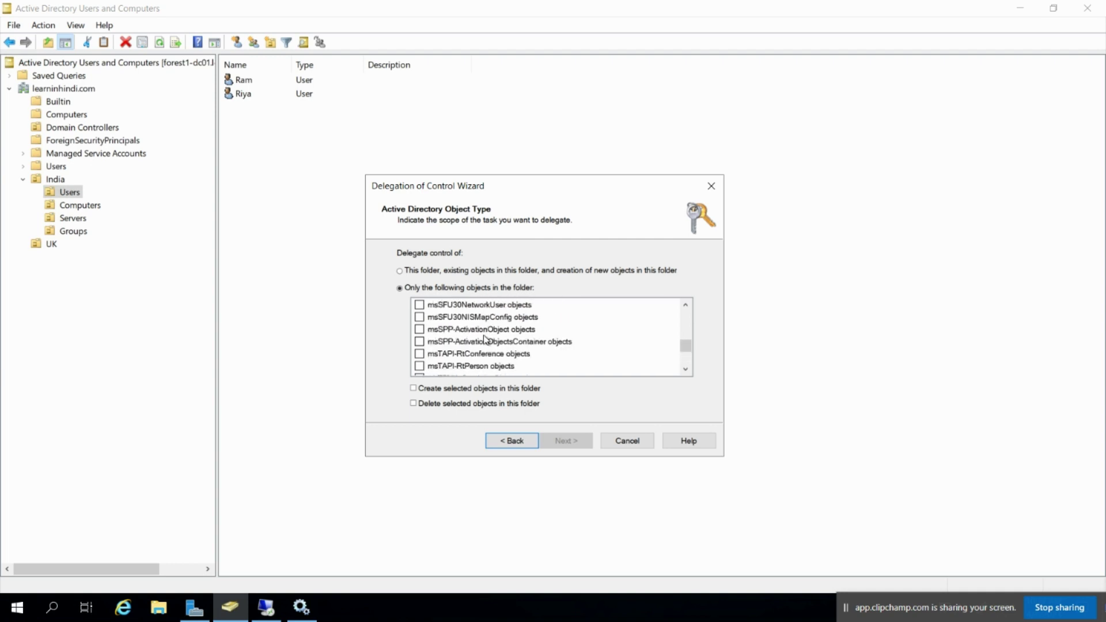
scroll(474, 333, "up", 8)
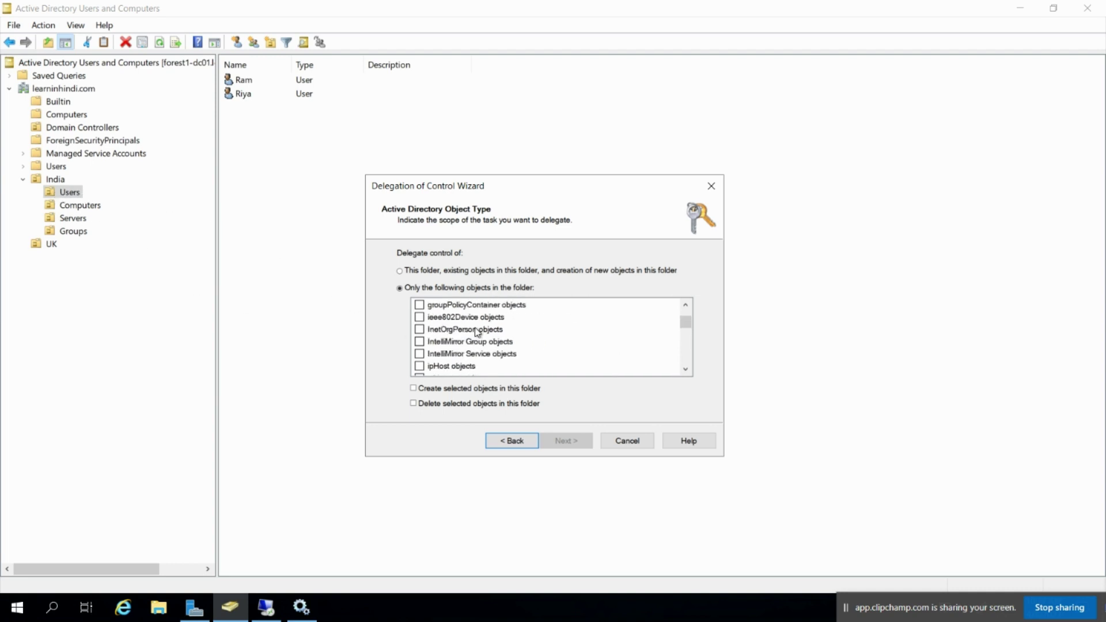
scroll(480, 331, "up", 8)
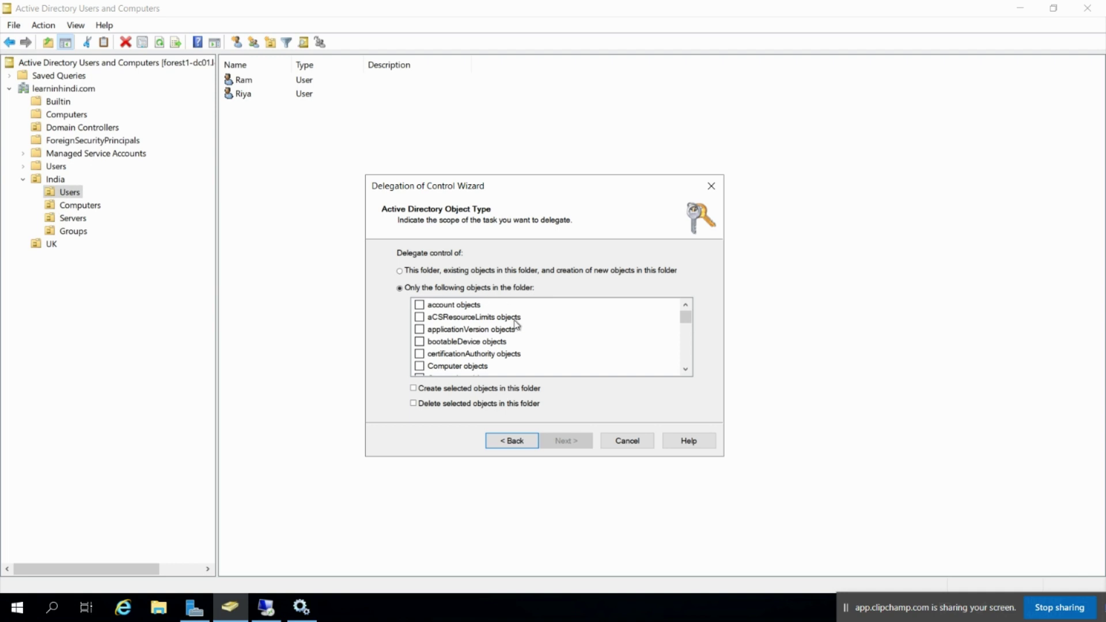
scroll(500, 331, "down", 10)
scroll(478, 341, "down", 15)
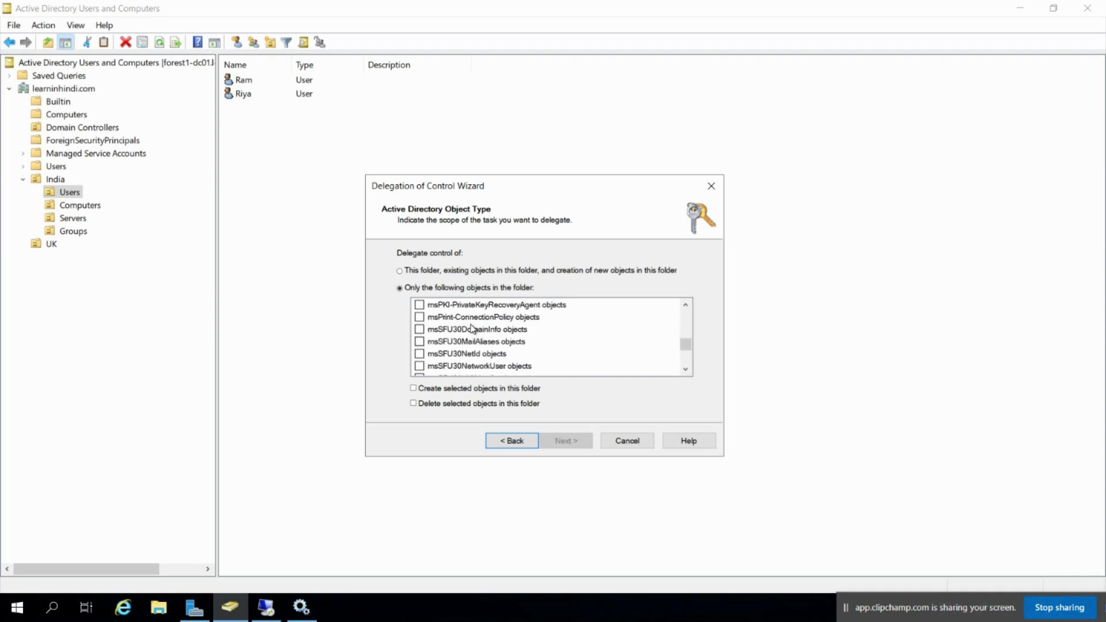
left_click(420, 367)
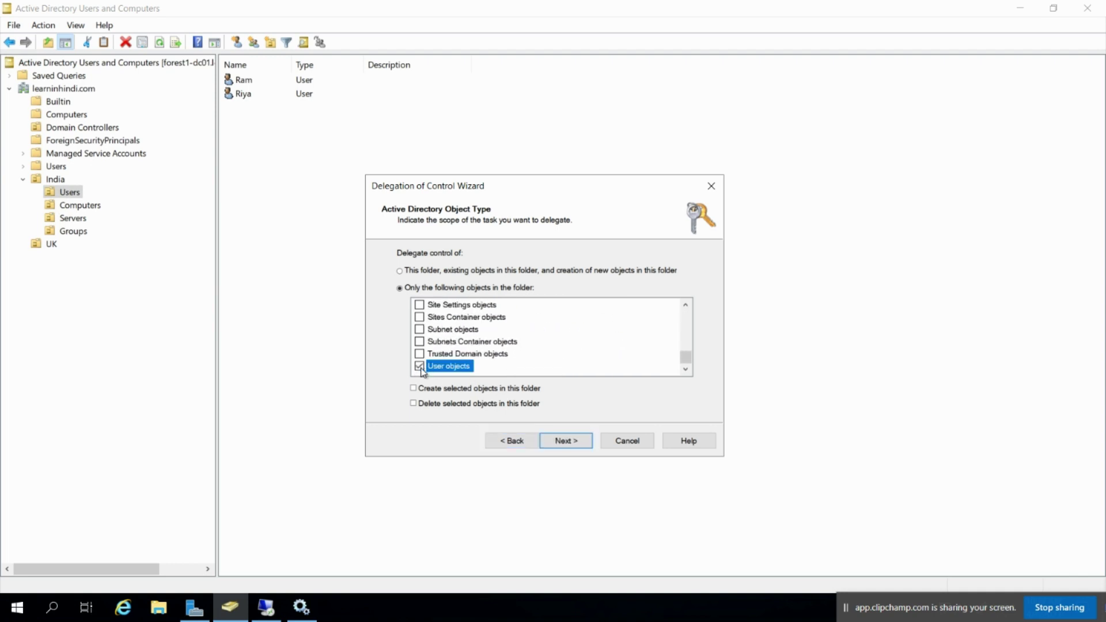
left_click(567, 440)
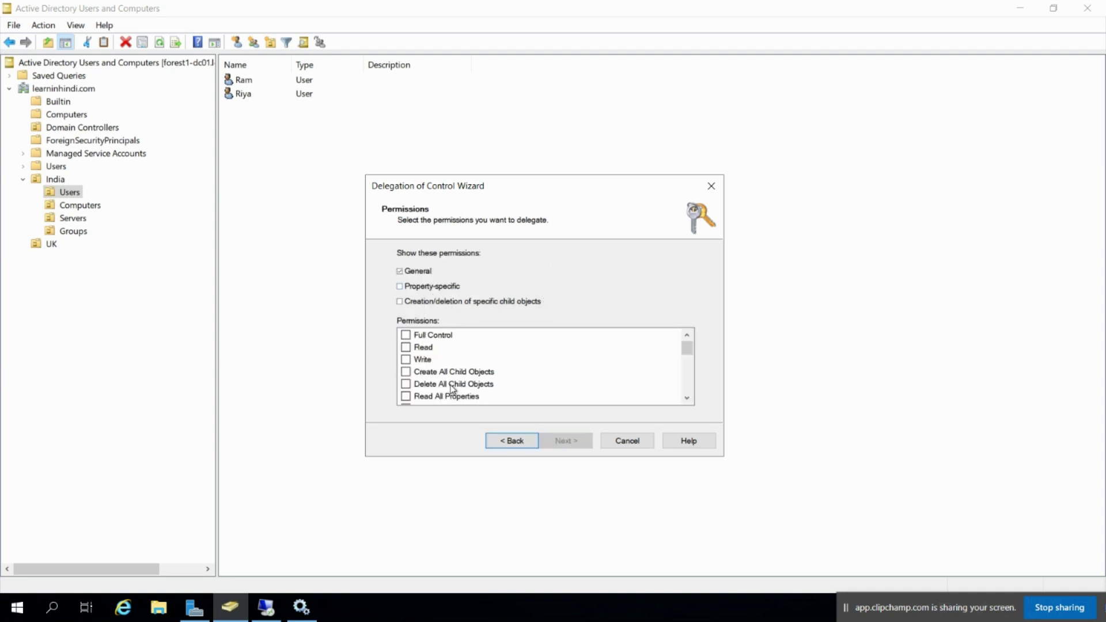
Tick the Reset password and Change password permissions
left_click(687, 398)
left_click(687, 398)
left_click(686, 398)
left_click(686, 398)
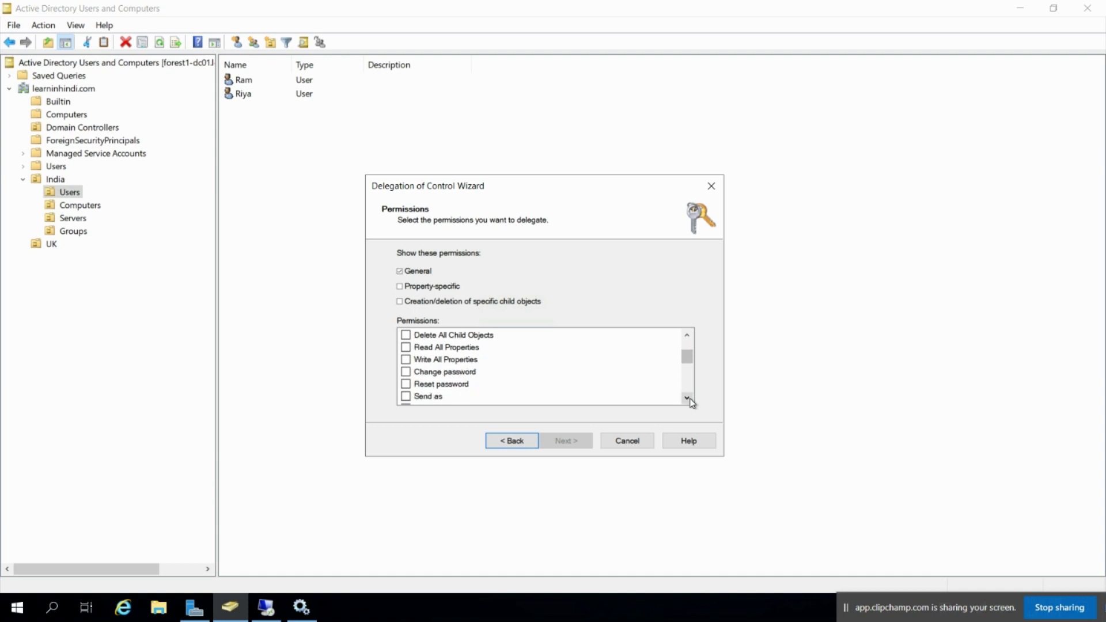
left_click(406, 384)
left_click(406, 372)
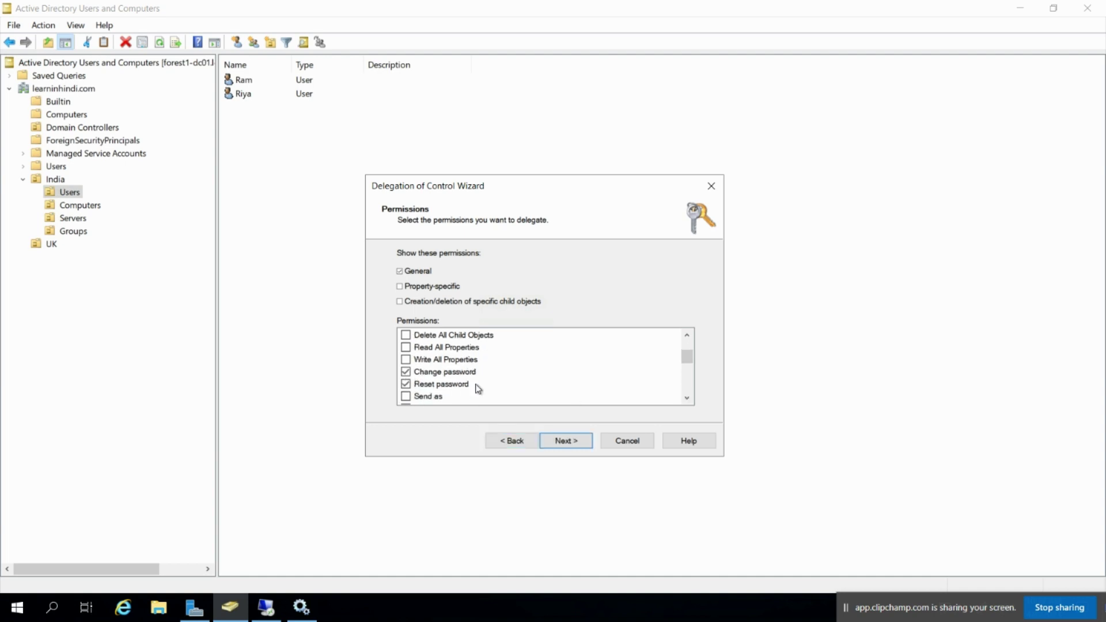
Also tick Read and write logon information, then complete the delegation wizard
left_click(686, 398)
left_click(687, 399)
left_click(687, 399)
left_click(686, 399)
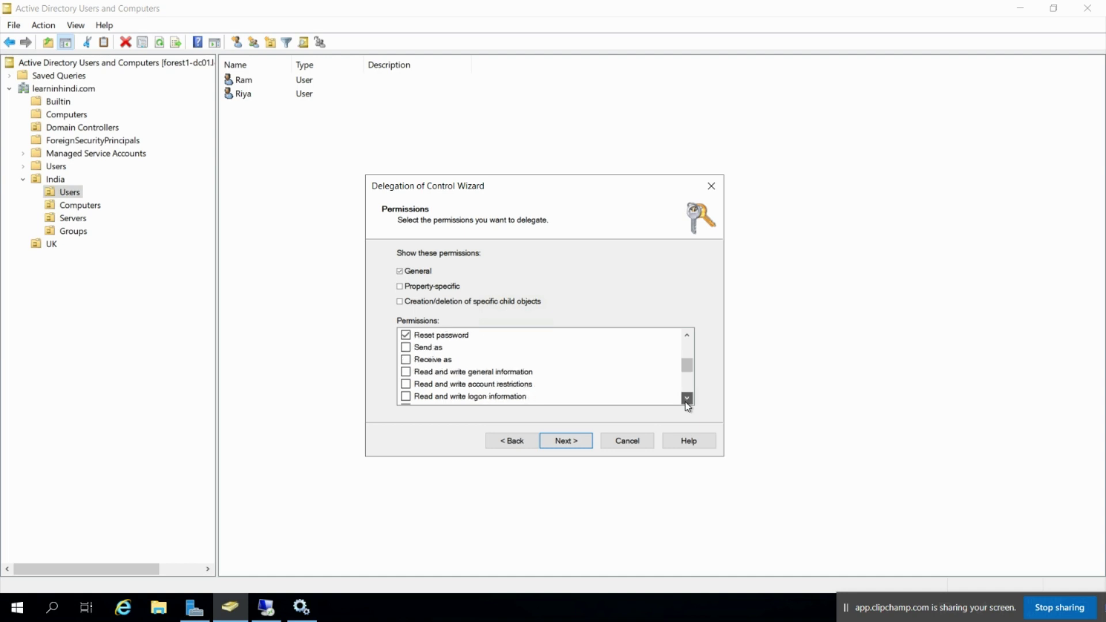
left_click(686, 399)
left_click(687, 399)
left_click(687, 399)
left_click(686, 398)
left_click(685, 402)
left_click(685, 402)
left_click(685, 402)
left_click(686, 402)
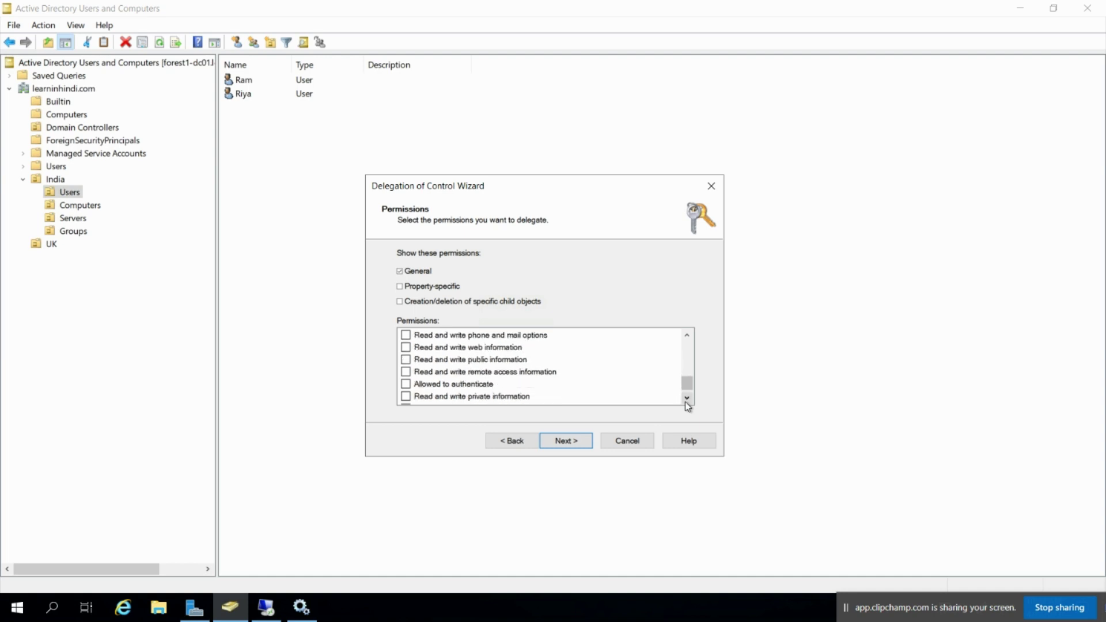
left_click(686, 402)
left_click_drag(687, 385, 687, 358)
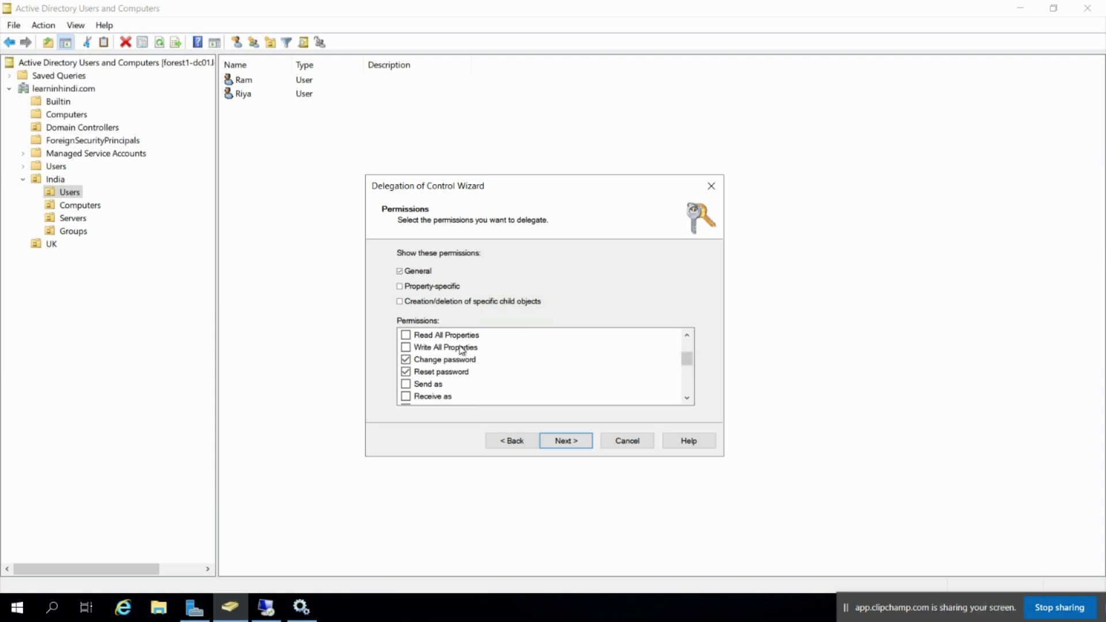
left_click(687, 339)
left_click(687, 339)
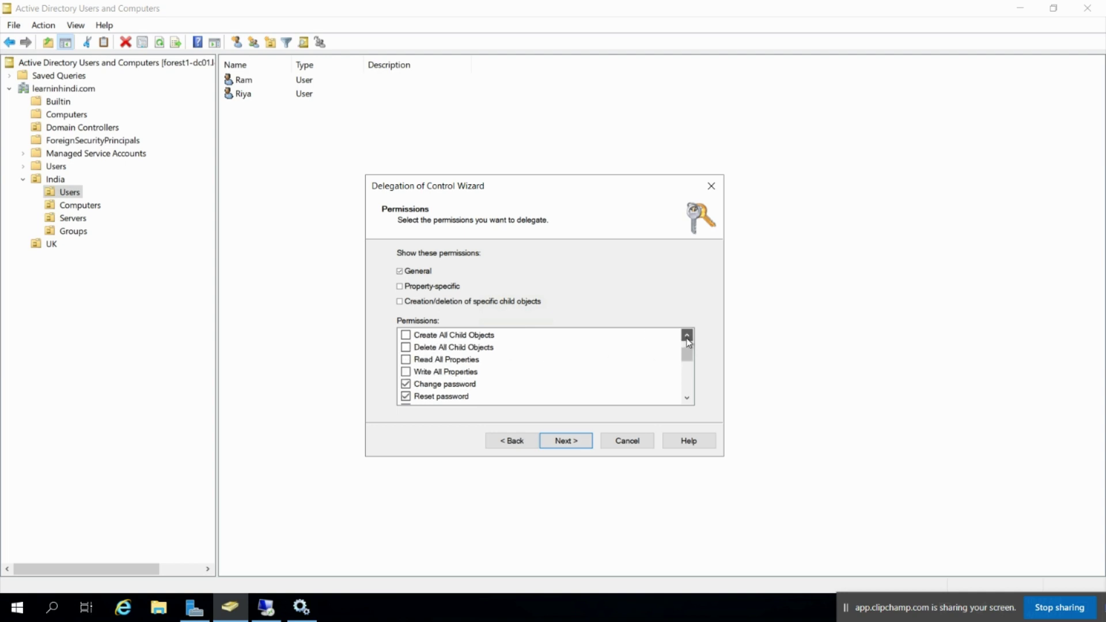
left_click(687, 339)
left_click(688, 338)
left_click(687, 339)
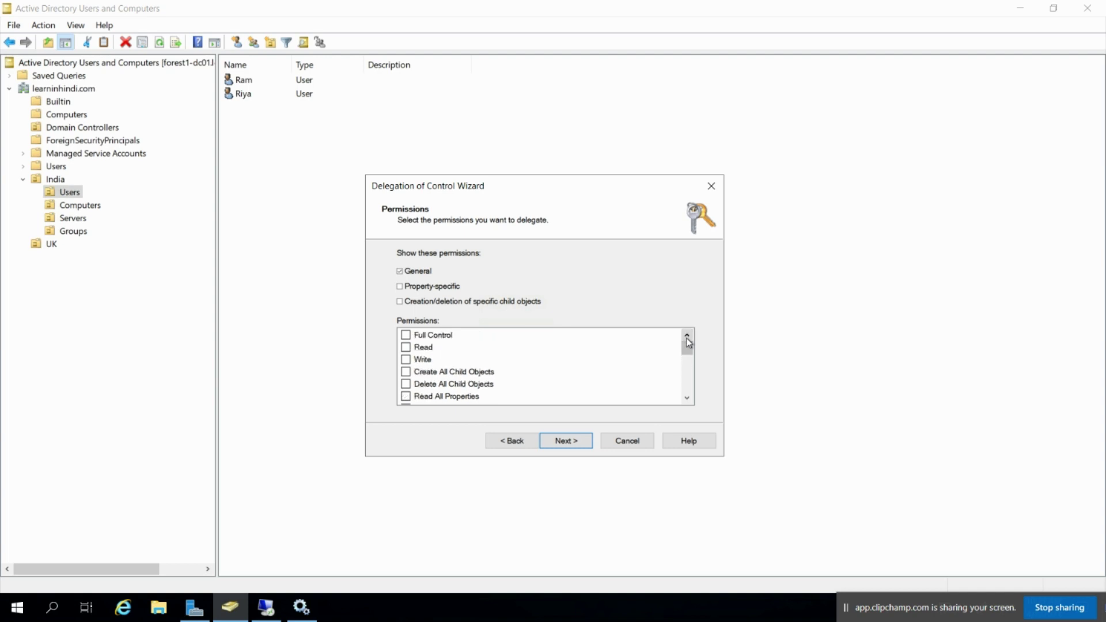
left_click(687, 338)
left_click(687, 398)
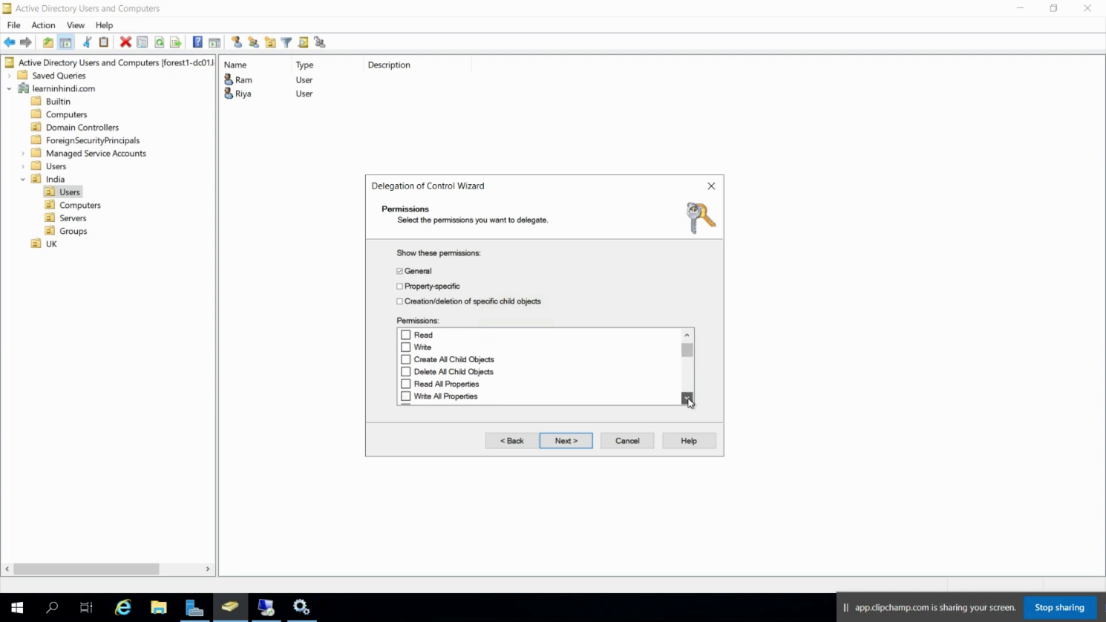
left_click(687, 398)
left_click(688, 398)
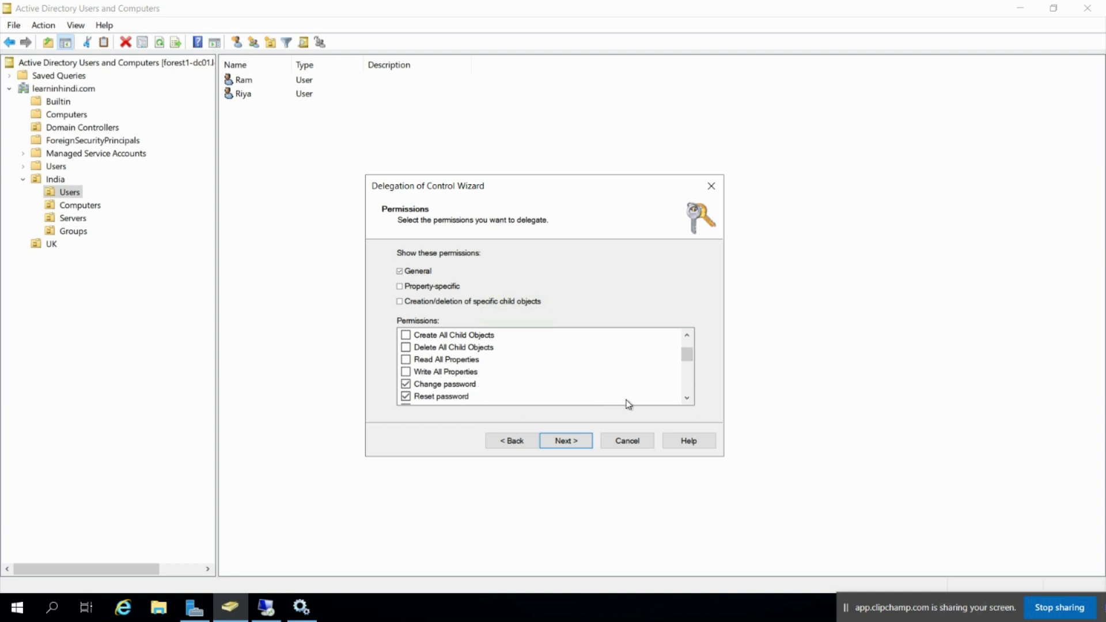
left_click(686, 399)
left_click(686, 399)
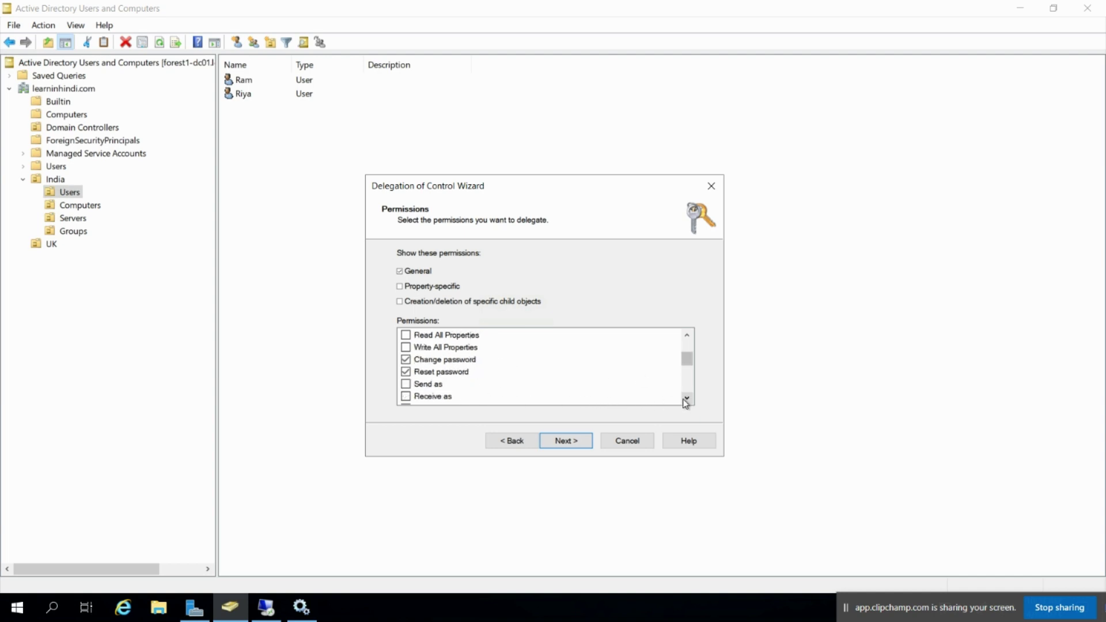
left_click(685, 399)
left_click(686, 399)
left_click(685, 398)
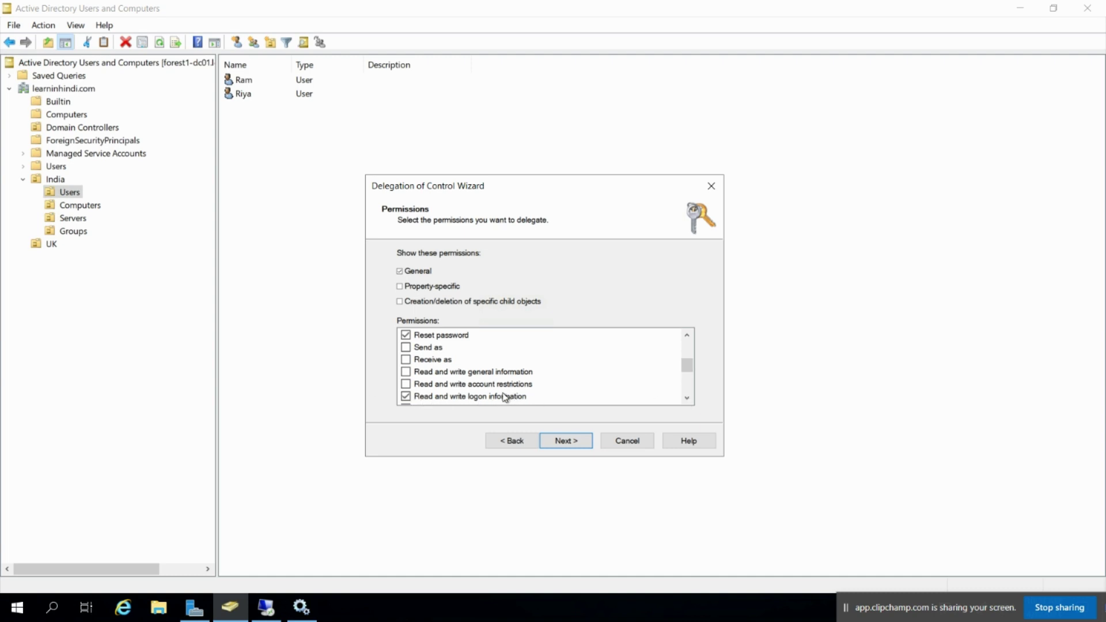
scroll(504, 398, "down", 1)
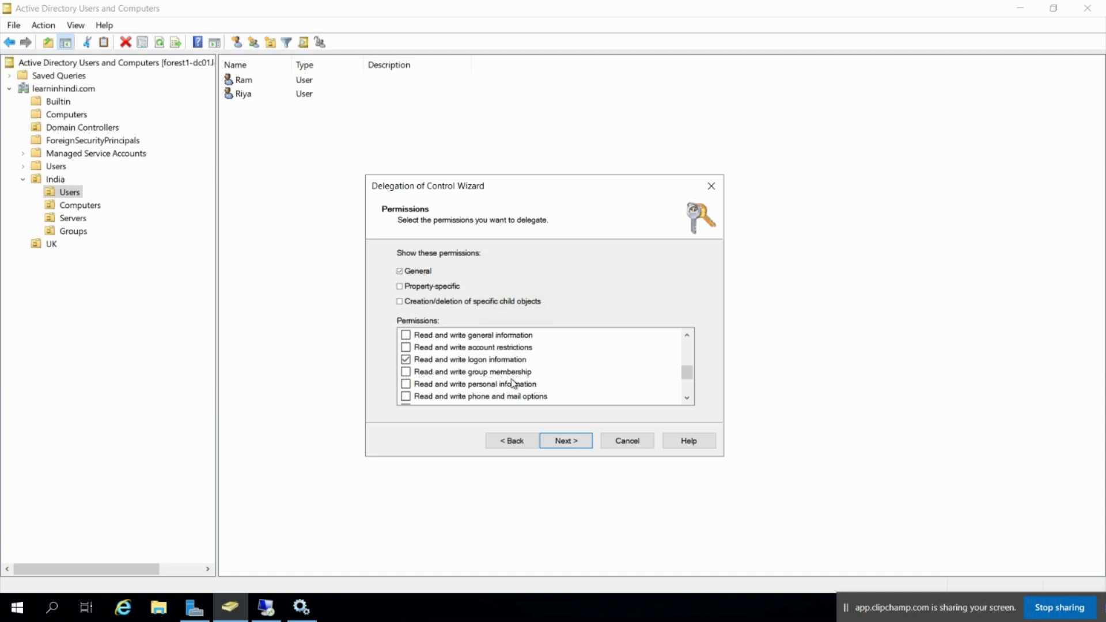
left_click(687, 398)
left_click(687, 398)
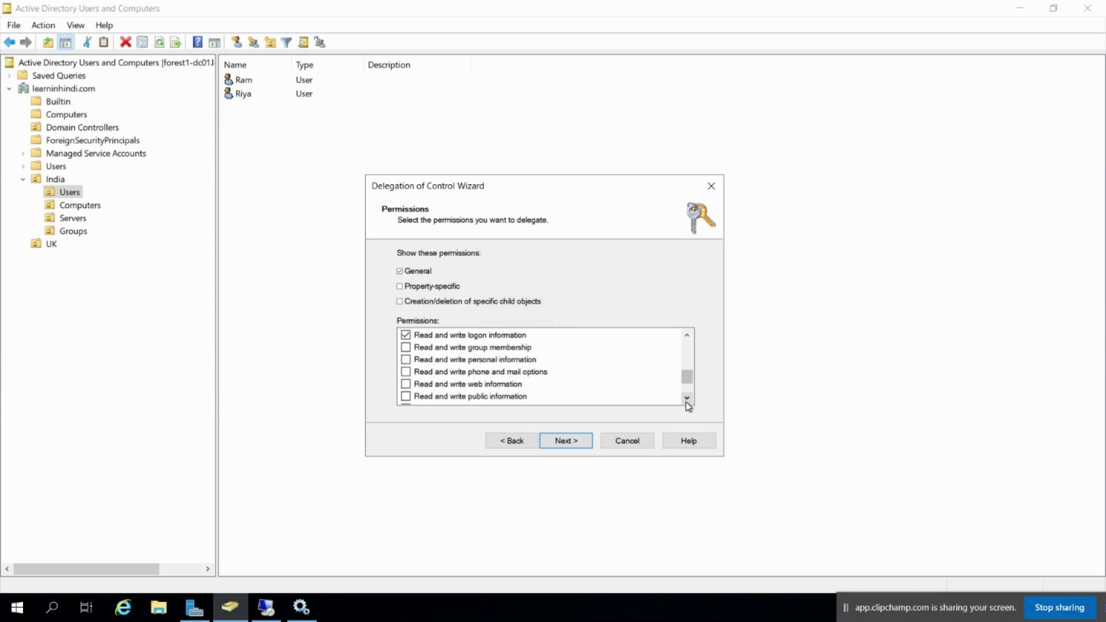
left_click(687, 398)
left_click(687, 398)
left_click(687, 398)
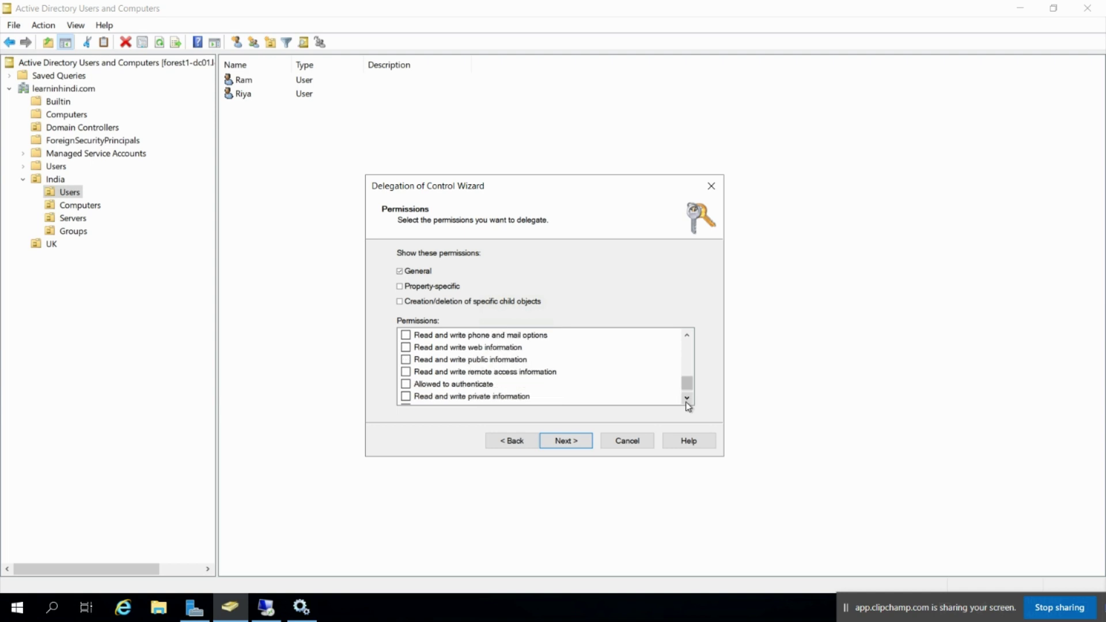
left_click(687, 398)
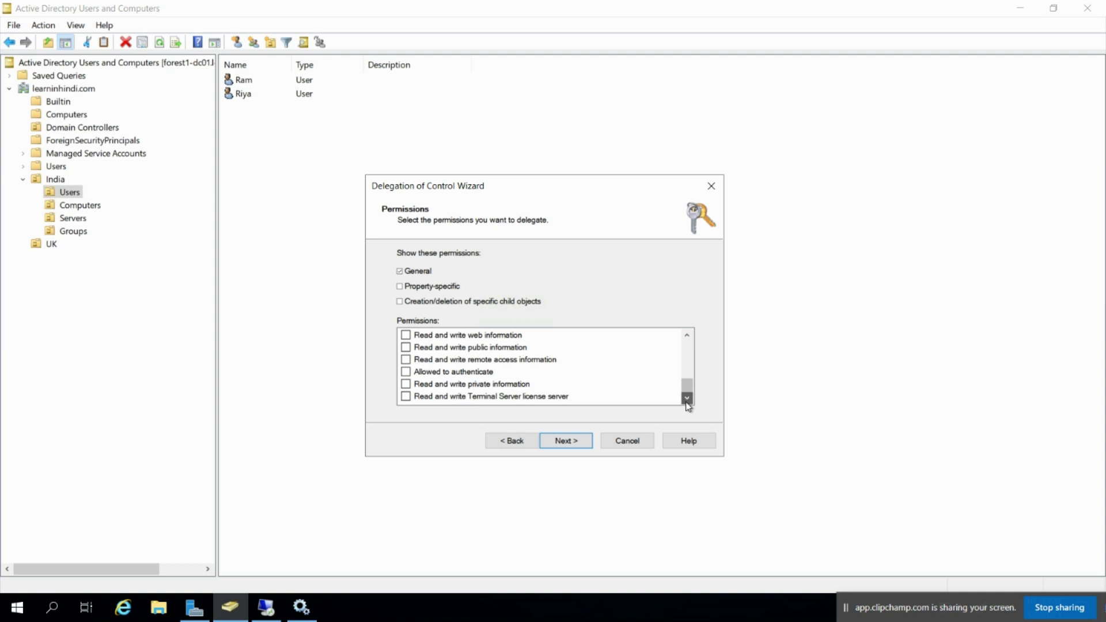
left_click(687, 335)
left_click(687, 335)
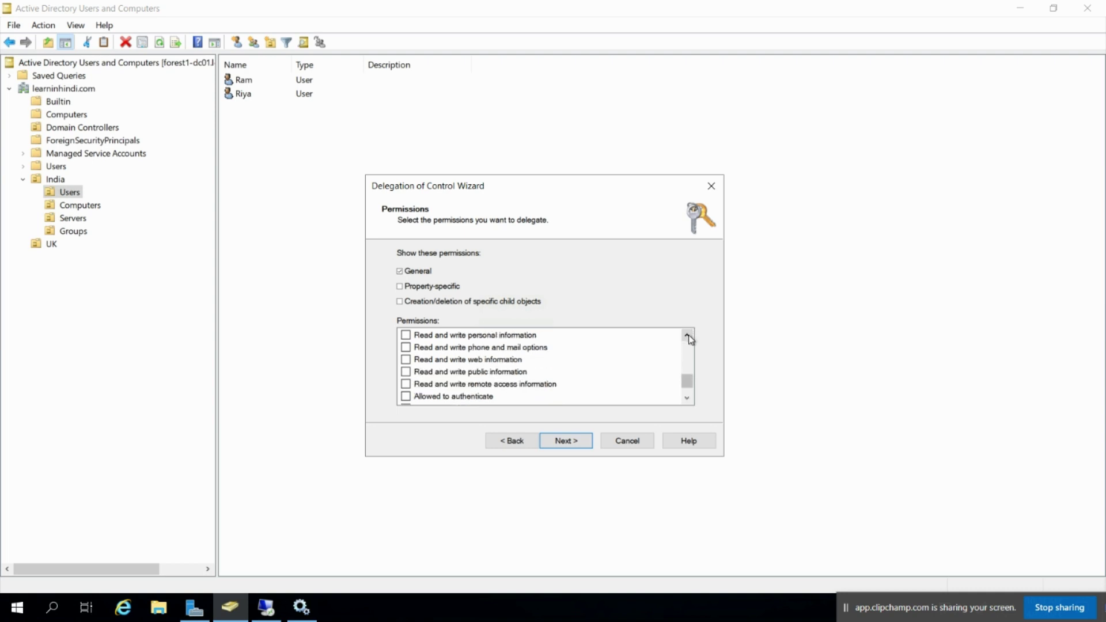
left_click(687, 335)
left_click(686, 334)
left_click(687, 335)
left_click(406, 347)
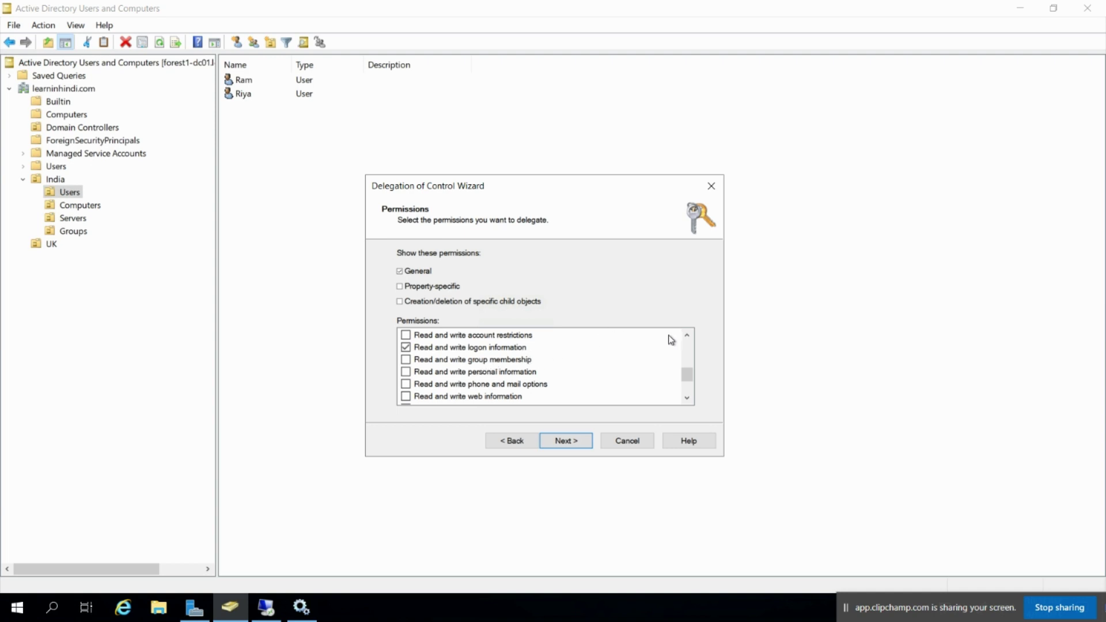
left_click(687, 336)
left_click(688, 336)
left_click(688, 336)
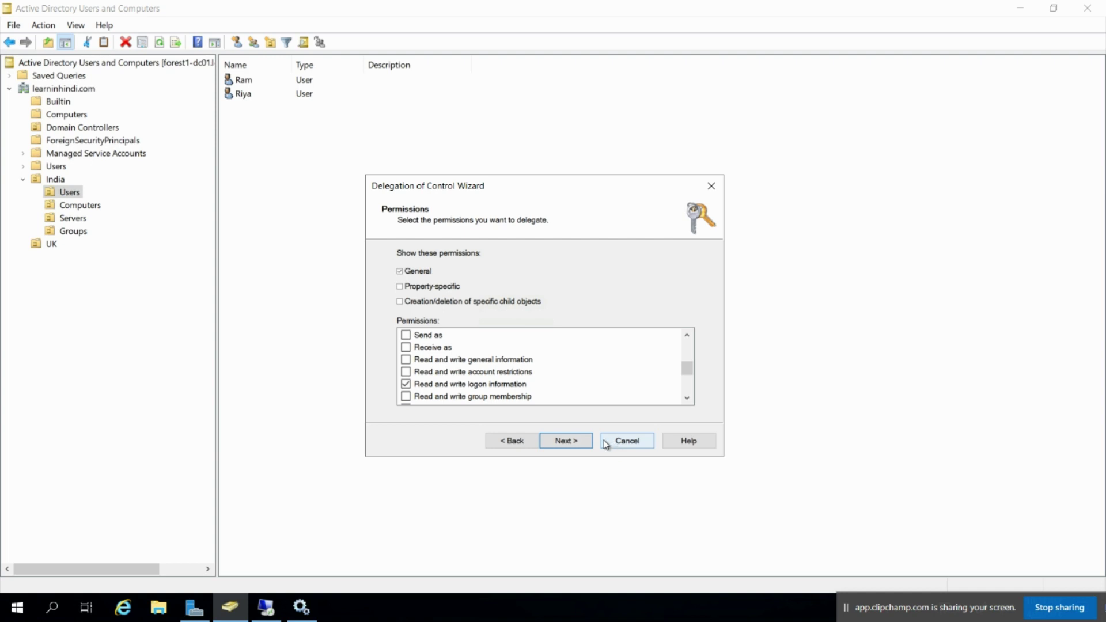
left_click(582, 444)
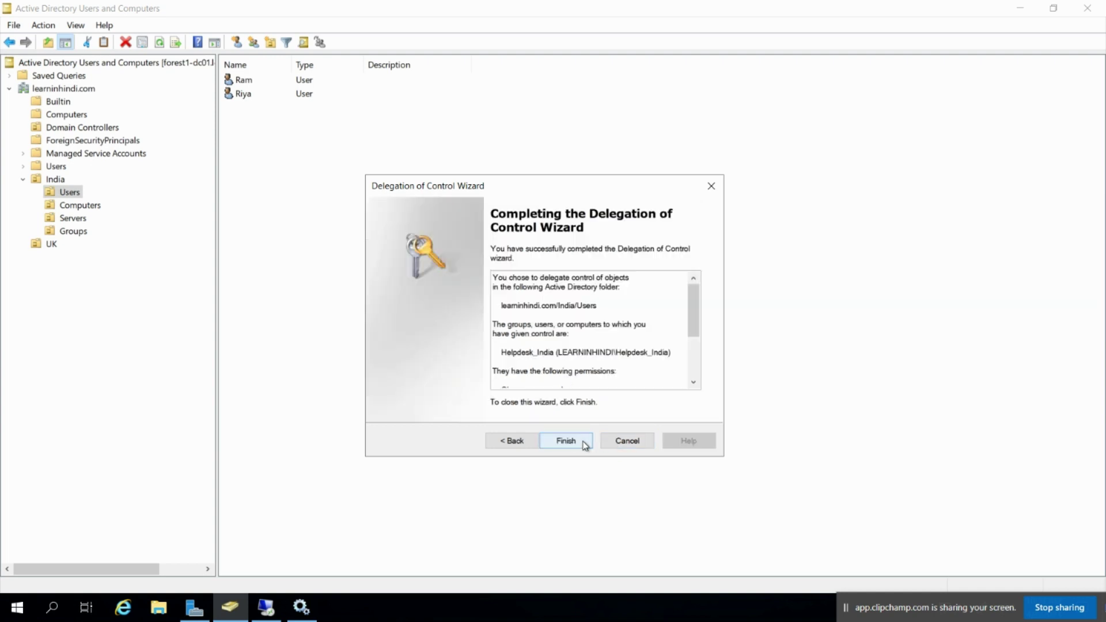
left_click(584, 446)
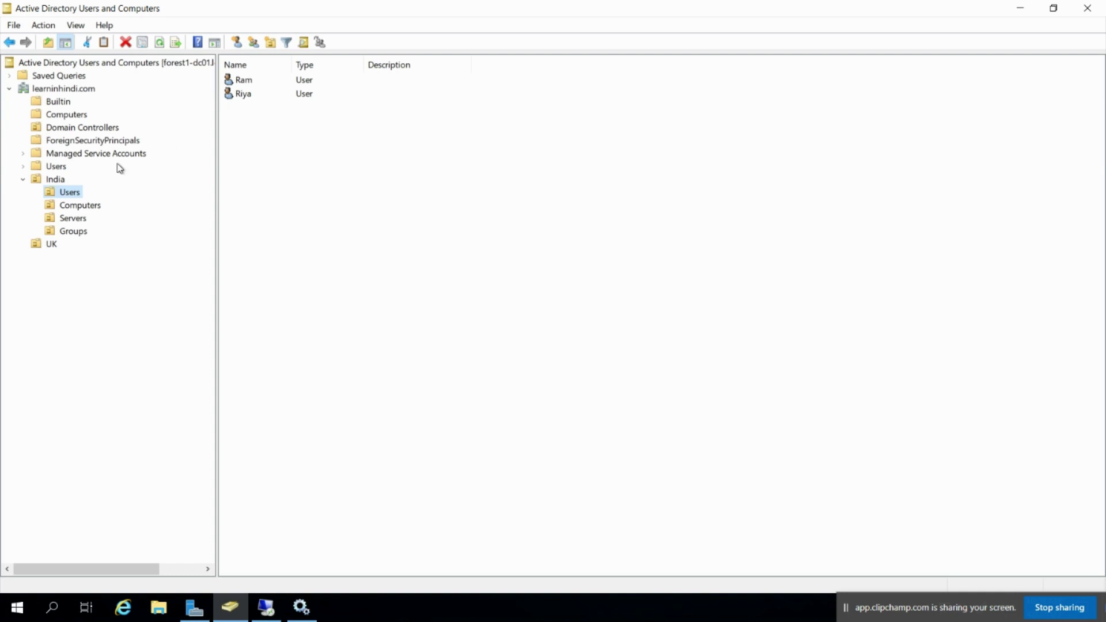
Start a new user in India's Users OU named User1 with logon name User1
right_click(72, 193)
mouse_move(155, 260)
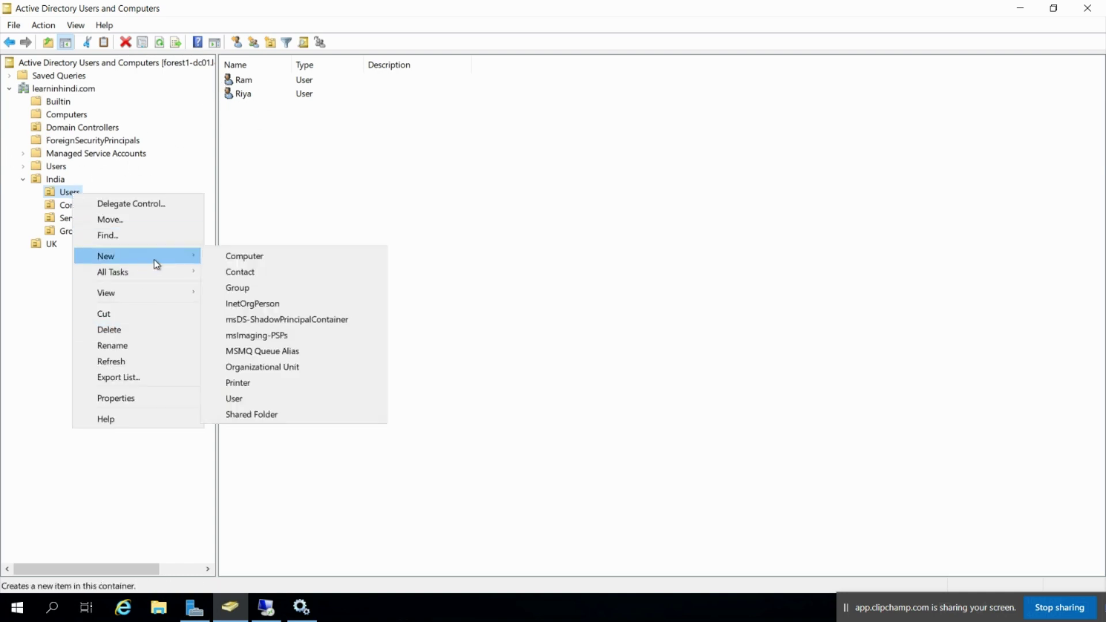
left_click(241, 398)
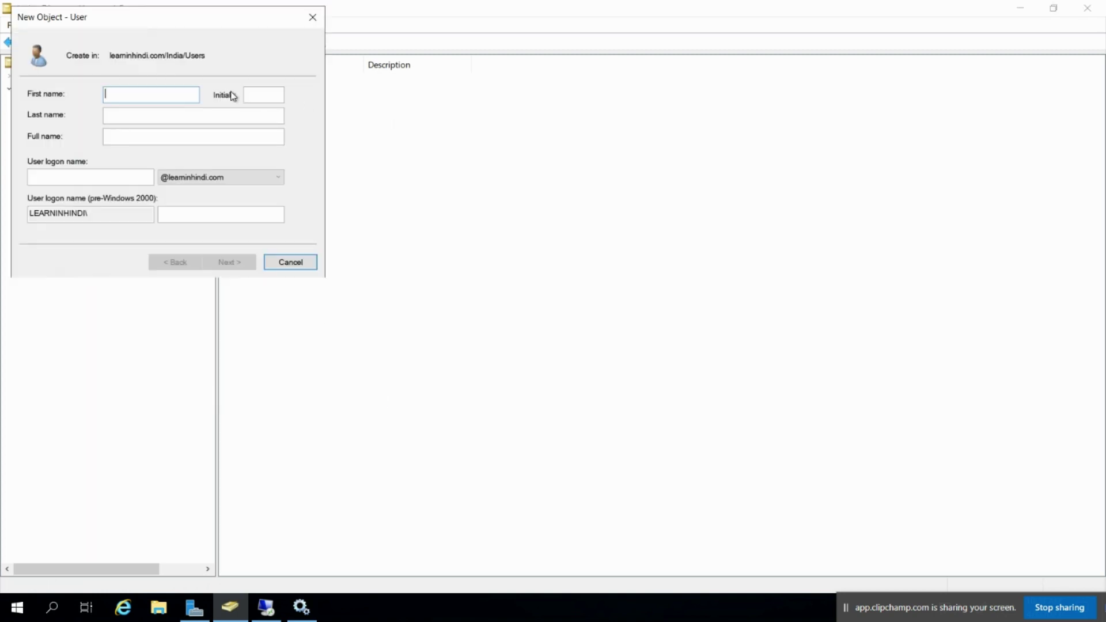
type("Use")
left_click(115, 175)
type("U")
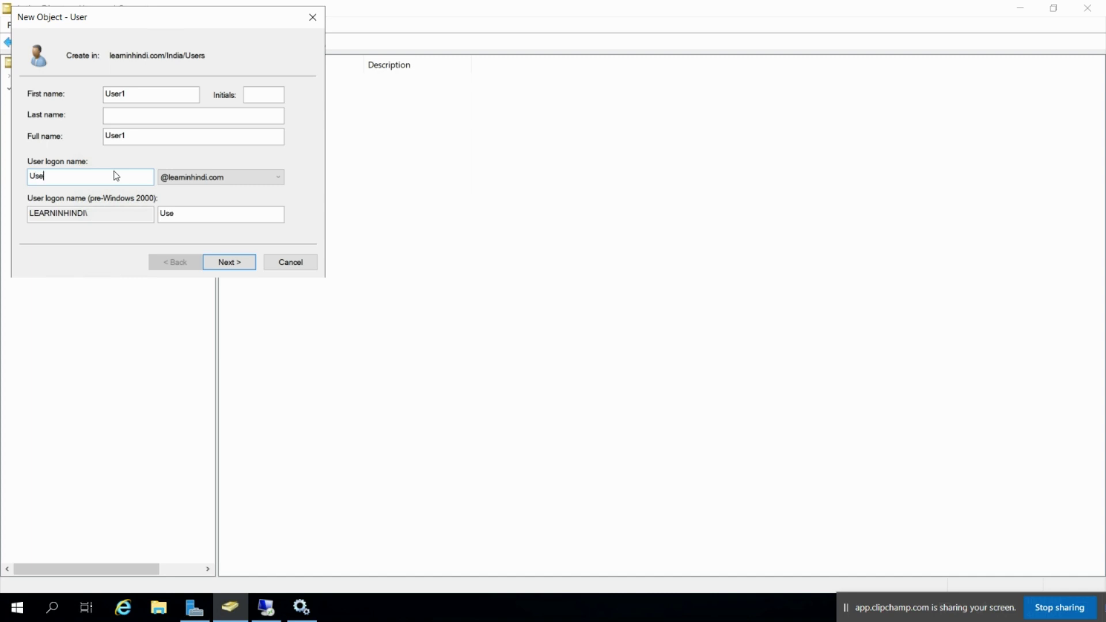
left_click(234, 263)
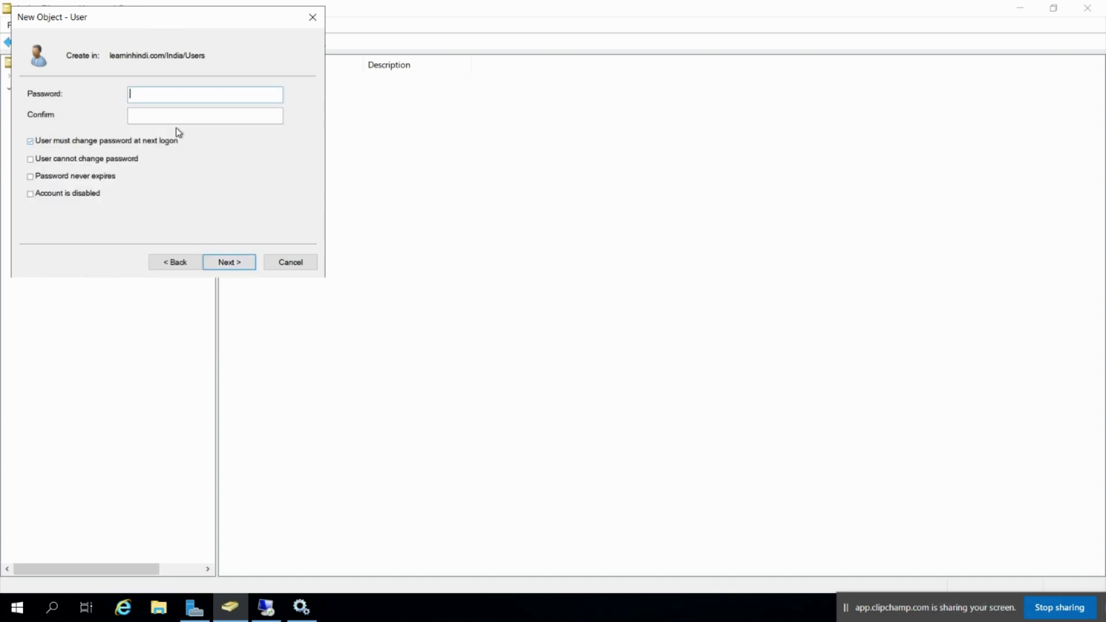
Enter and confirm User1's password, then finish creating the account
left_click(149, 94)
type("Pa")
key("Tab")
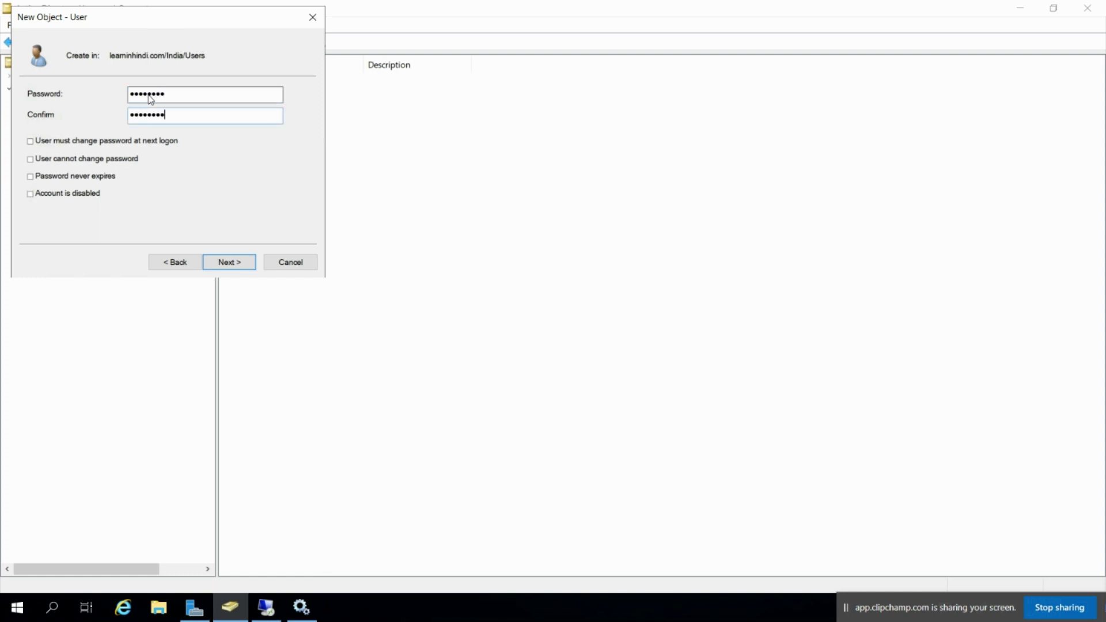
type("Pa$$w0rd")
left_click(240, 263)
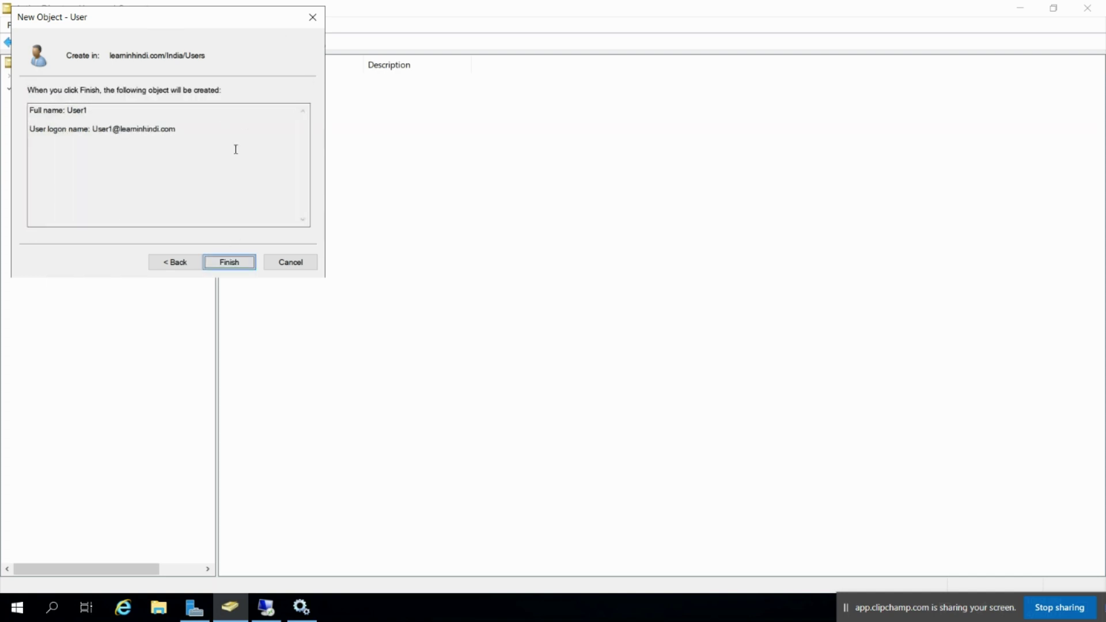
left_click(225, 260)
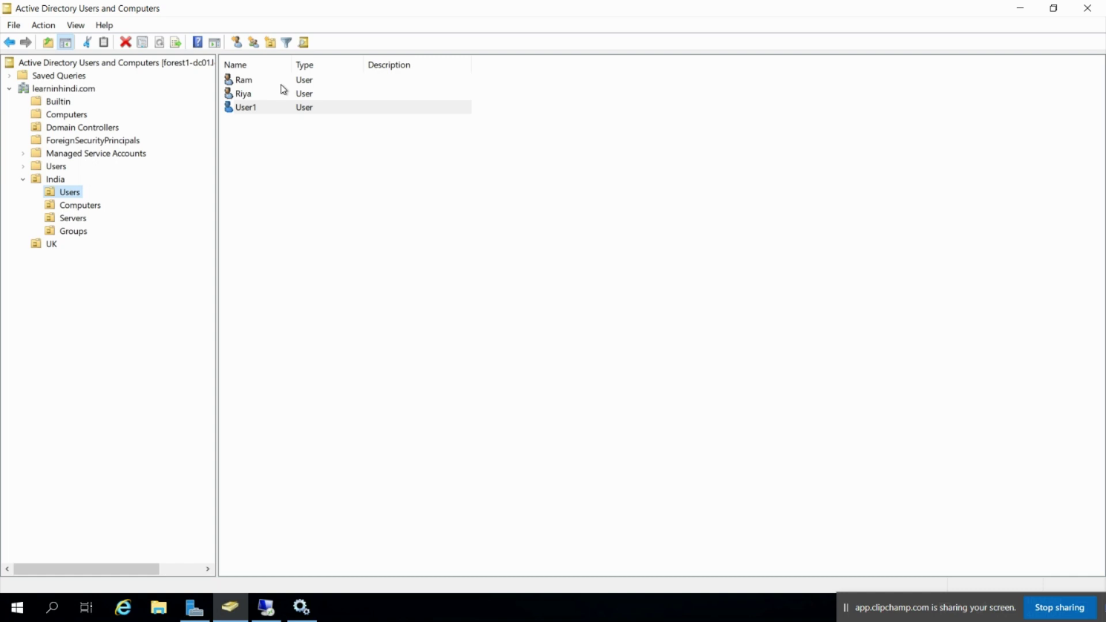
Switch to the 20.204.24.184 remote session and dismiss the Windows Admin Center popup
mouse_move(518, 5)
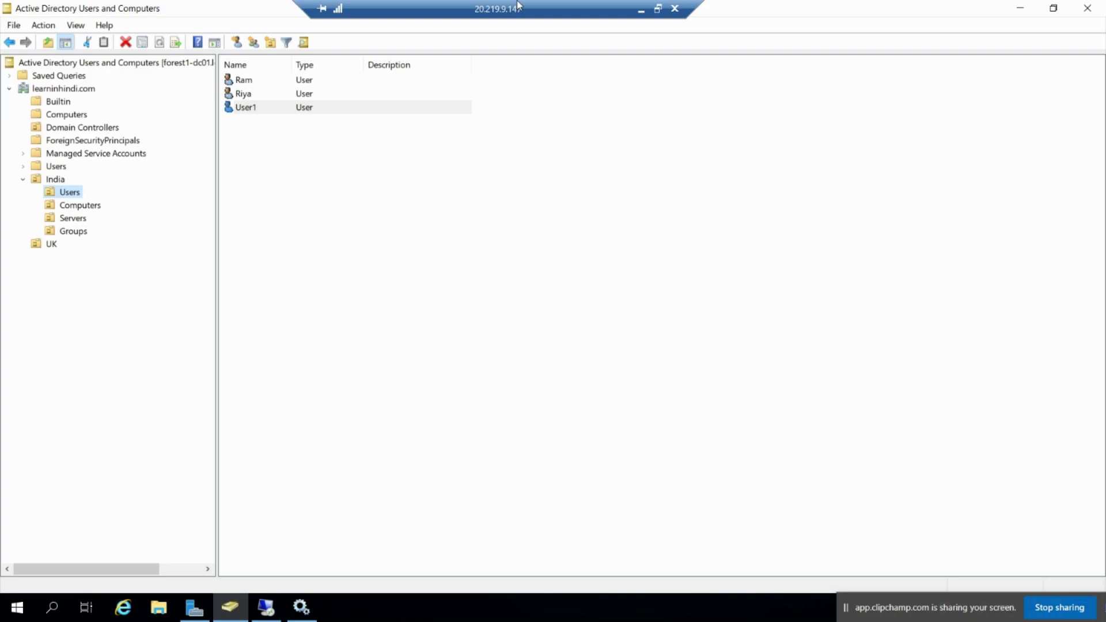
left_click(638, 8)
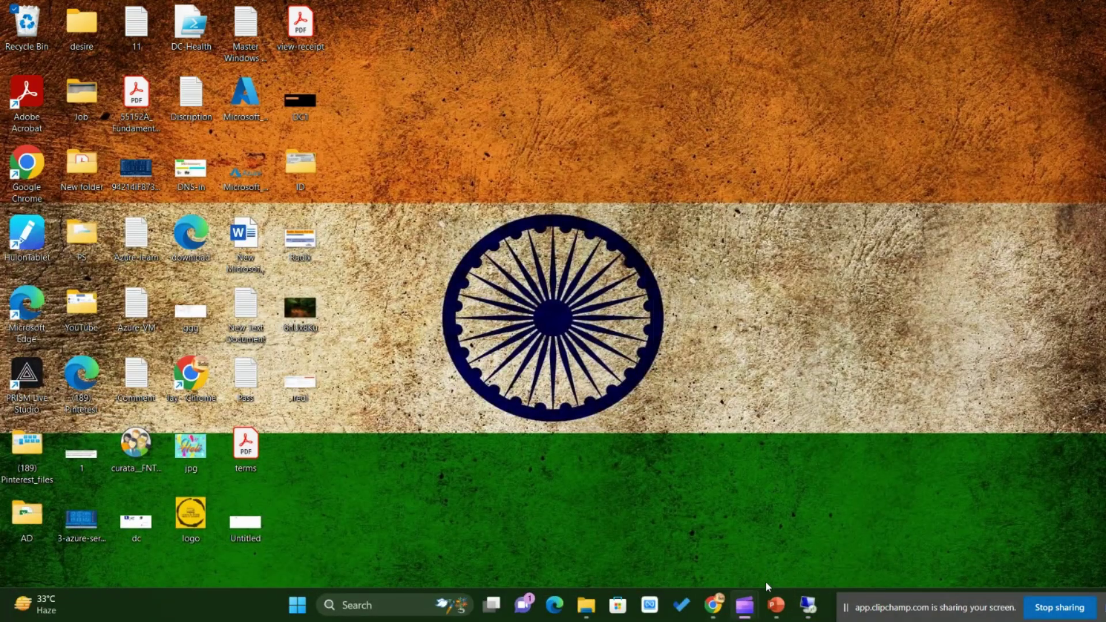
mouse_move(808, 605)
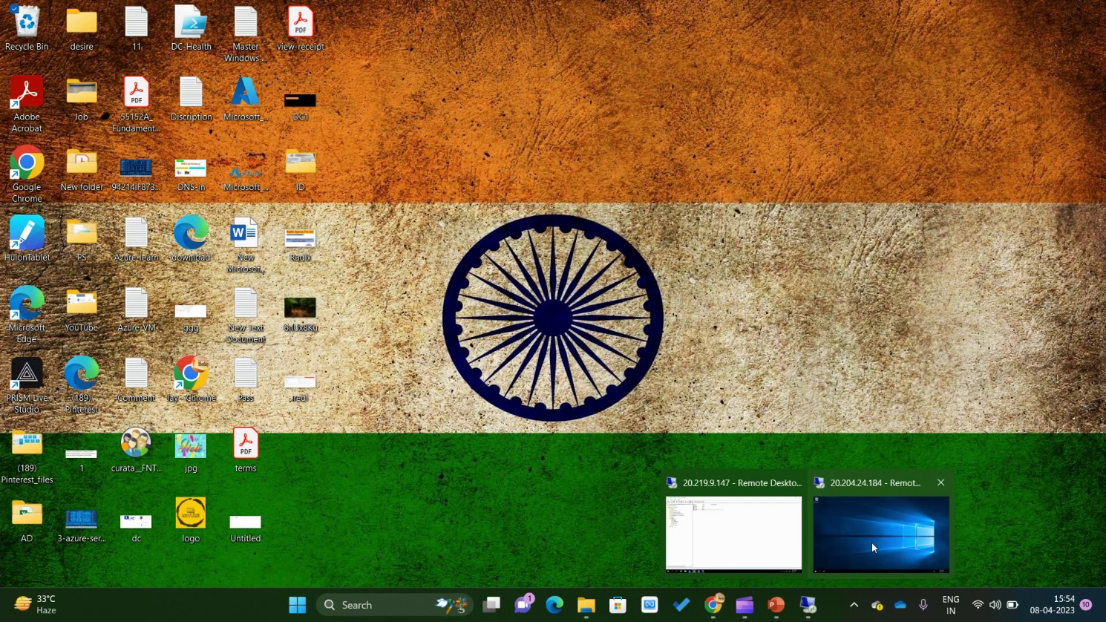
left_click(872, 547)
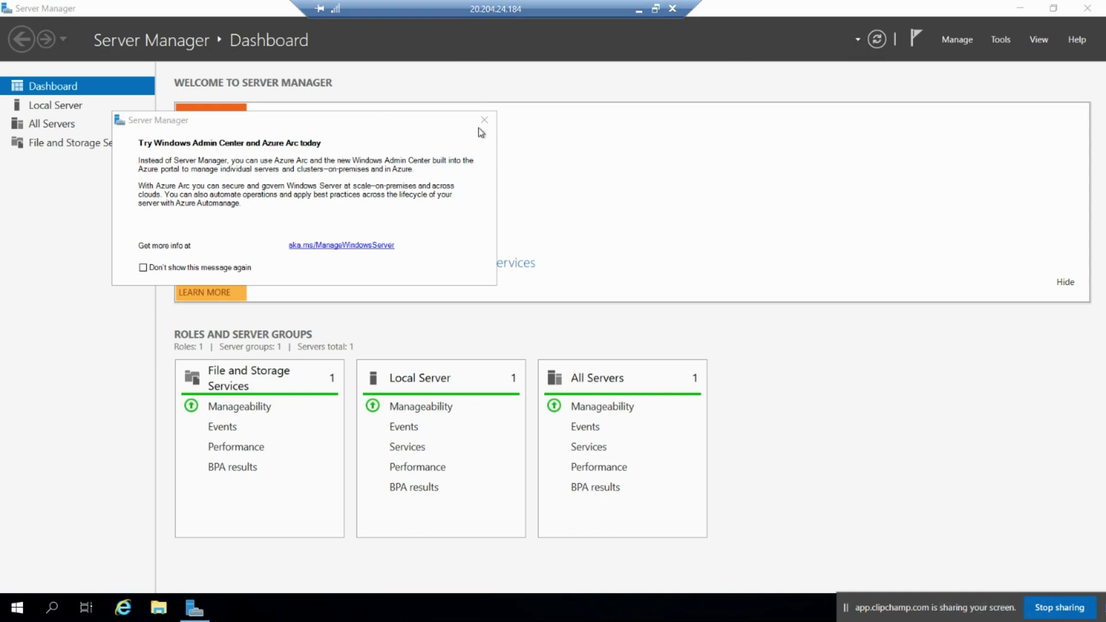
left_click(484, 119)
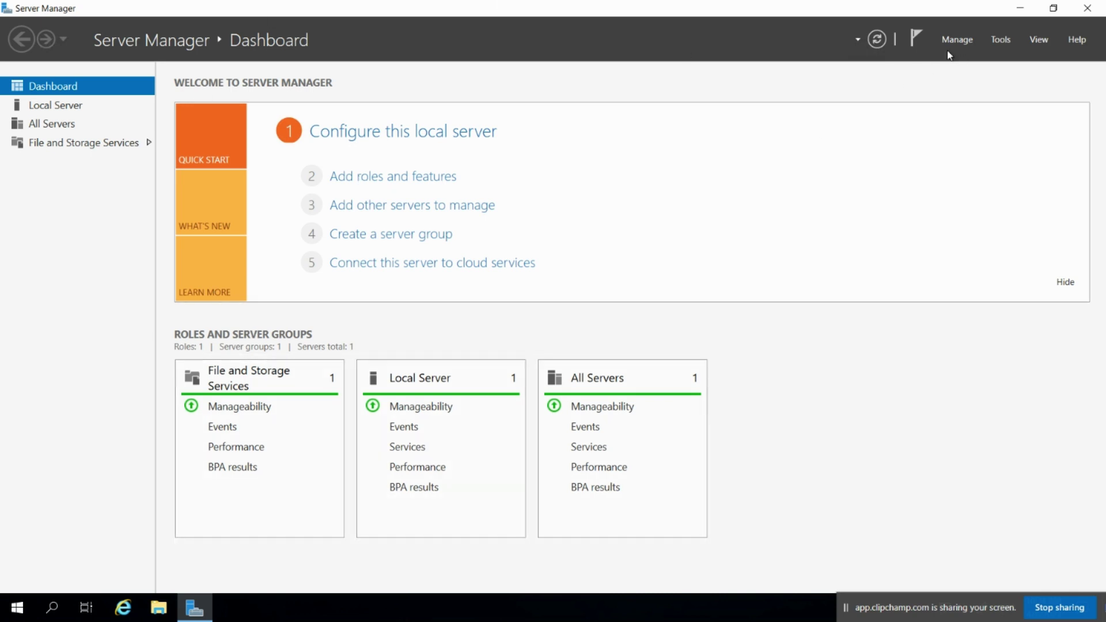
Launch Add Roles and Features from Server Manager's Manage menu
left_click(1007, 39)
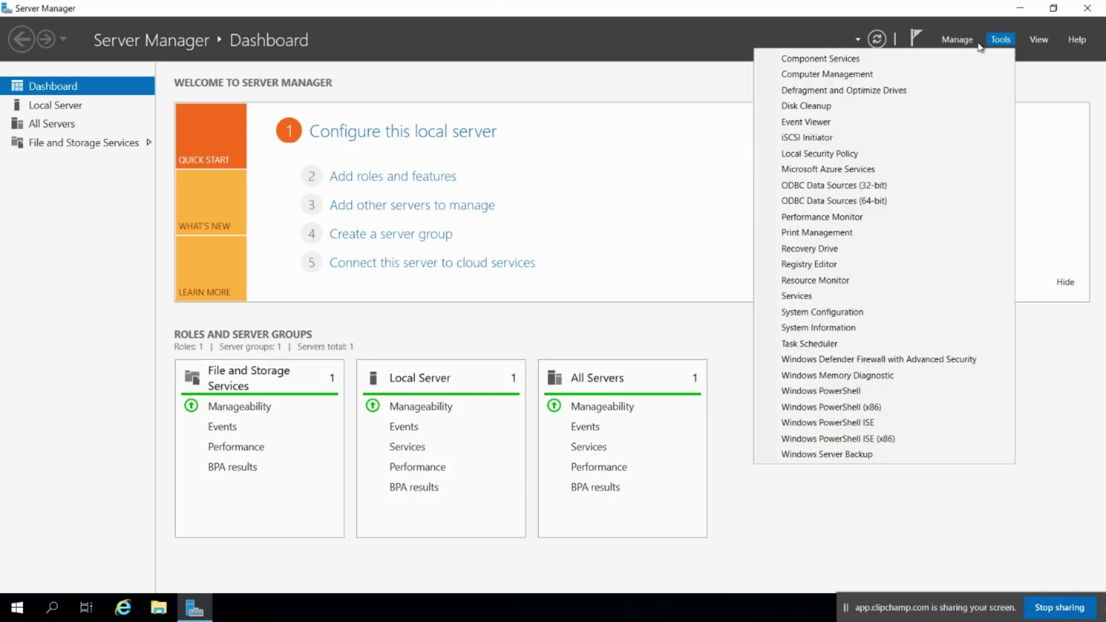
left_click(950, 40)
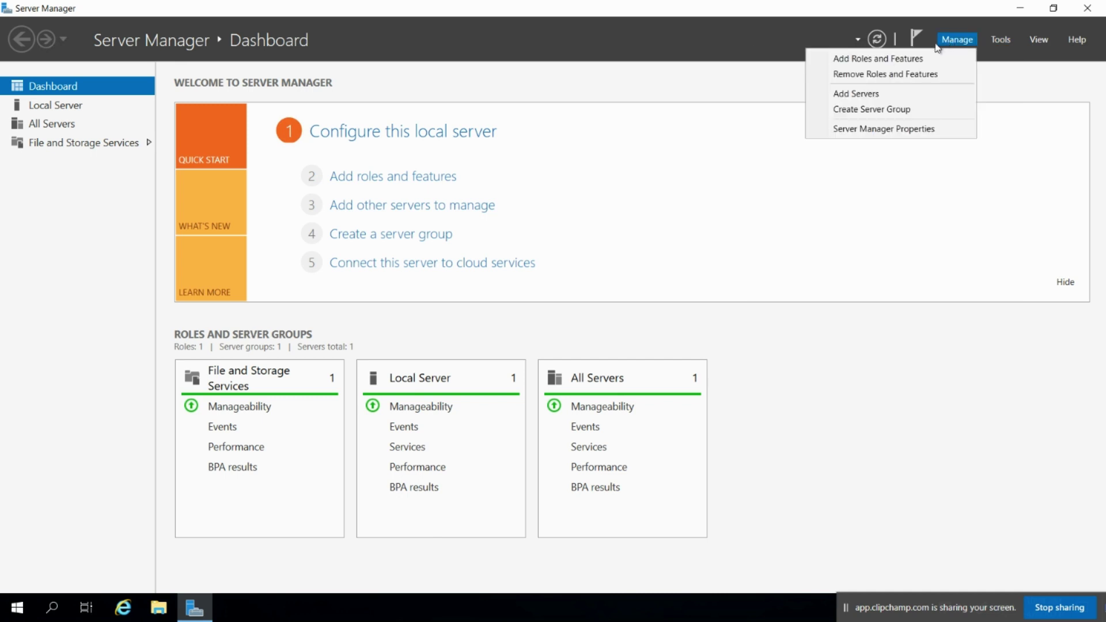
left_click(878, 58)
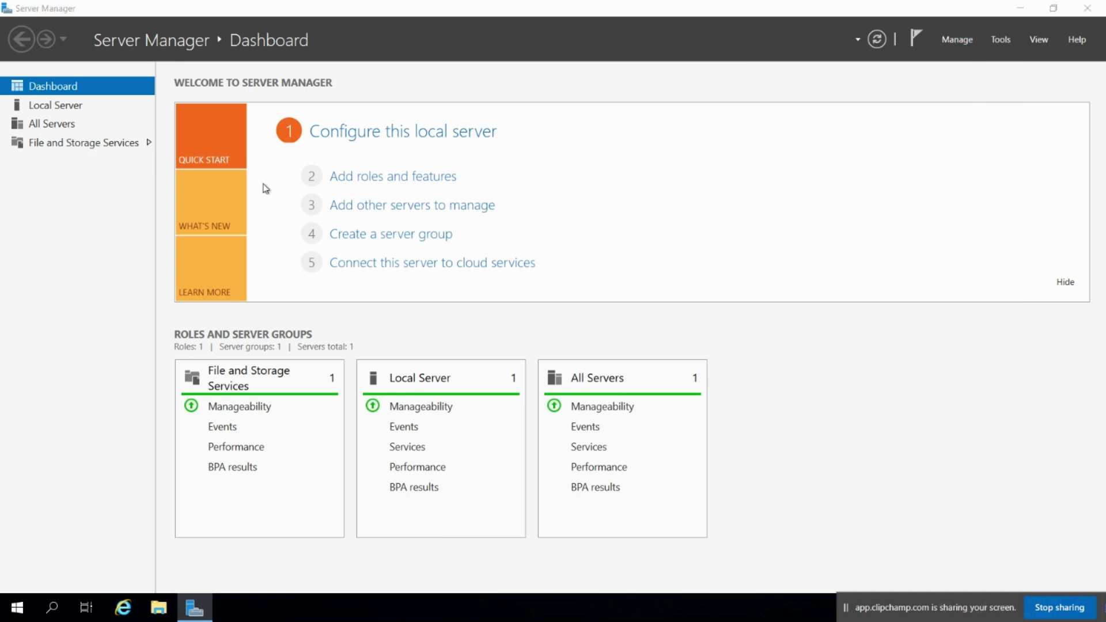
left_click_drag(319, 141, 348, 86)
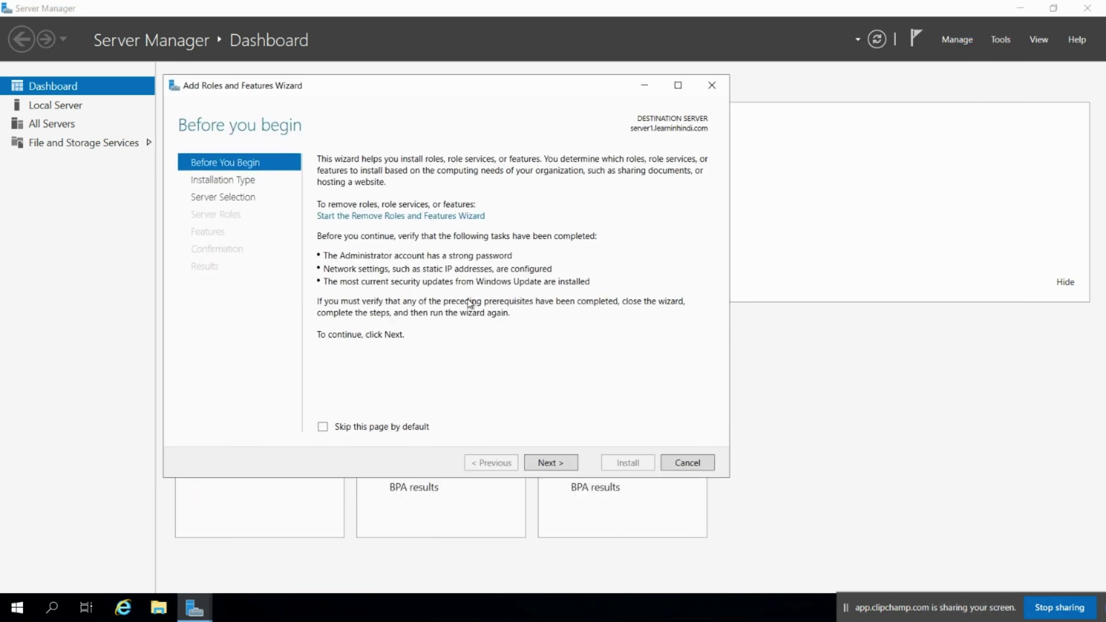
Advance with role-based installation on this server, skipping roles, to the Features page
left_click(550, 462)
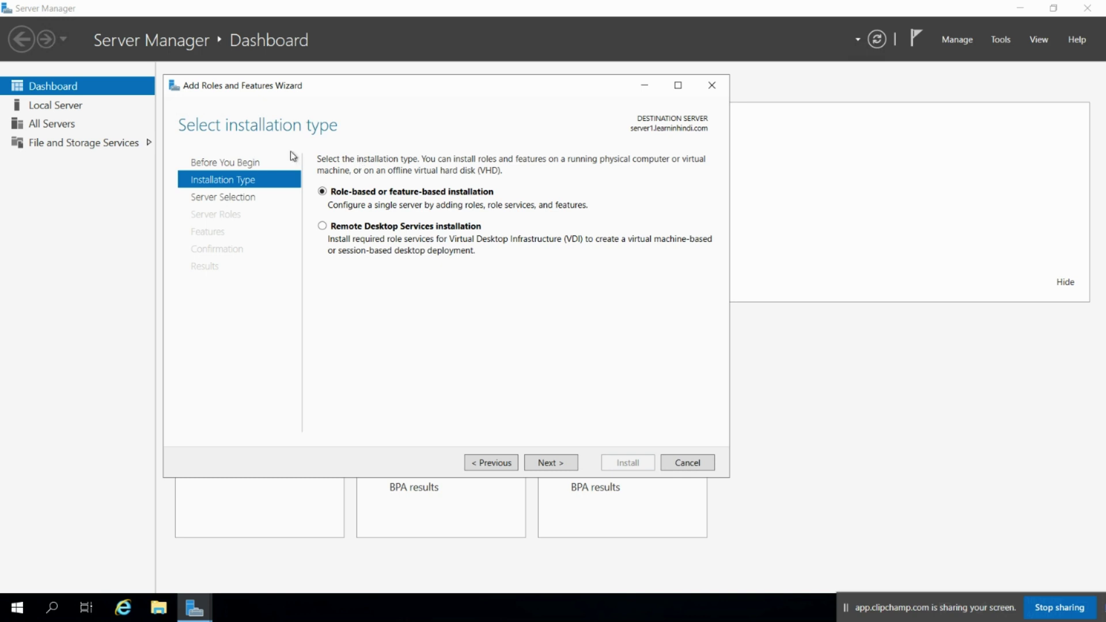
left_click(545, 462)
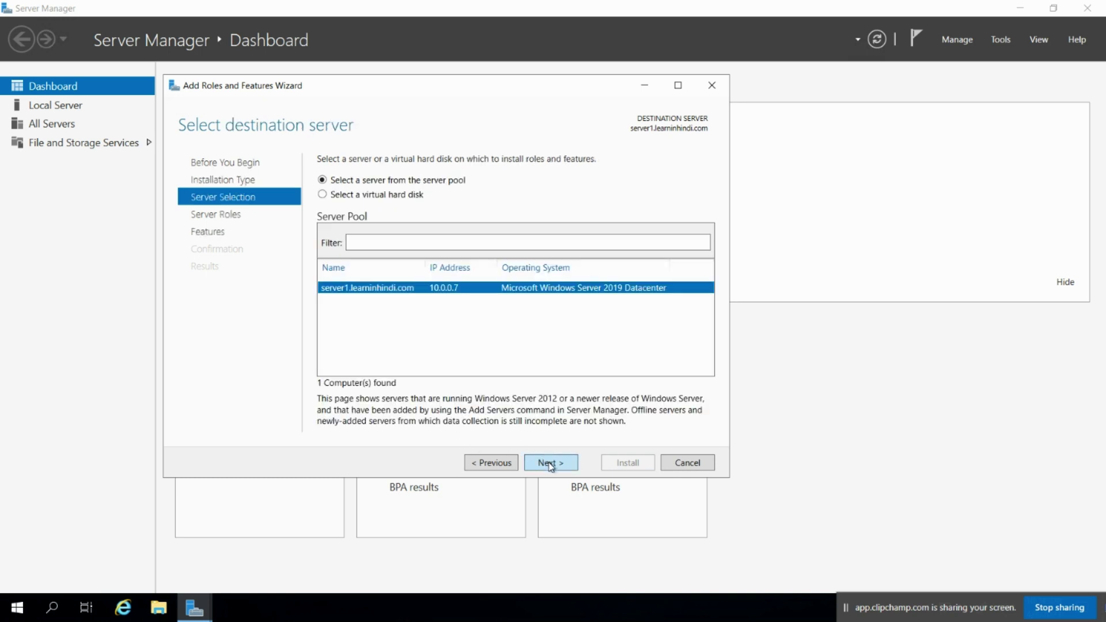
left_click(549, 464)
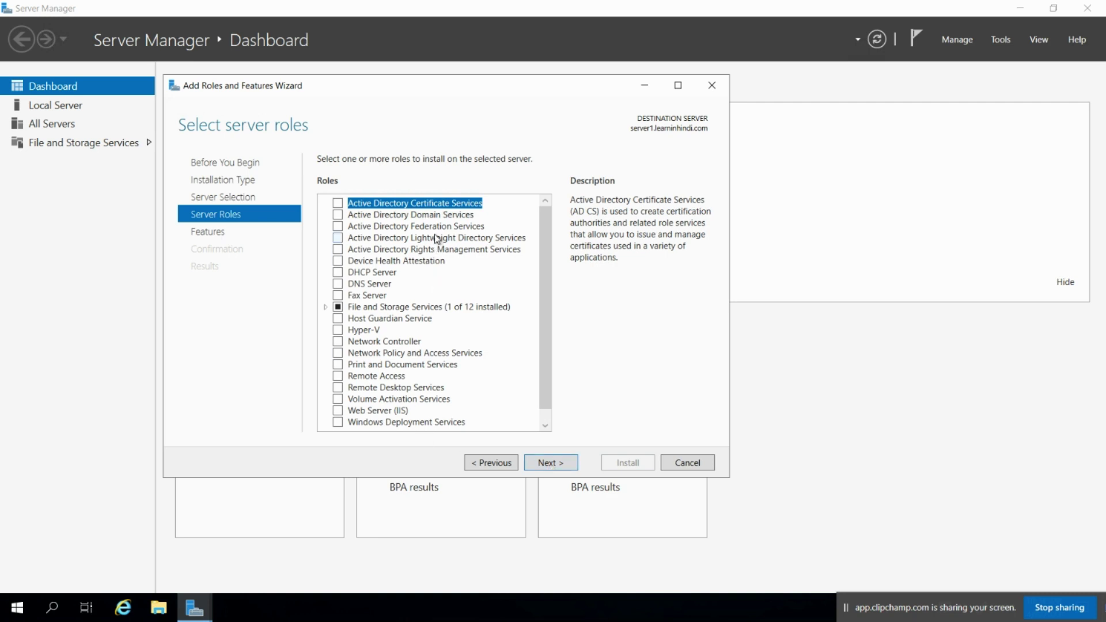
left_click(545, 463)
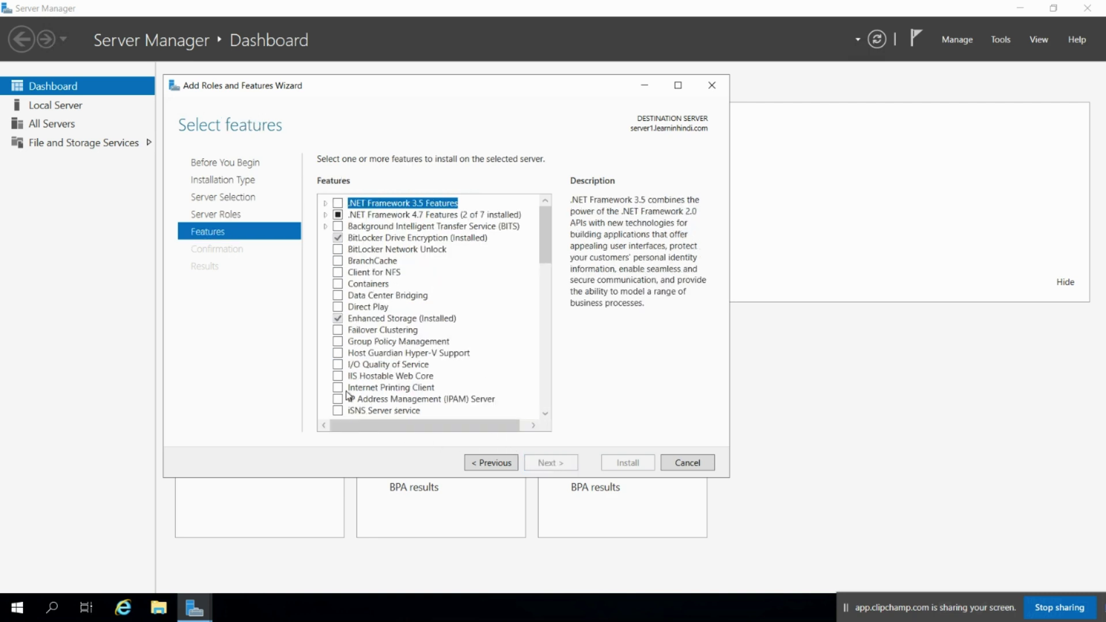
Expand Remote Server Administration Tools > Role Administration Tools > AD DS and AD LDS Tools
scroll(398, 282, "down", 1)
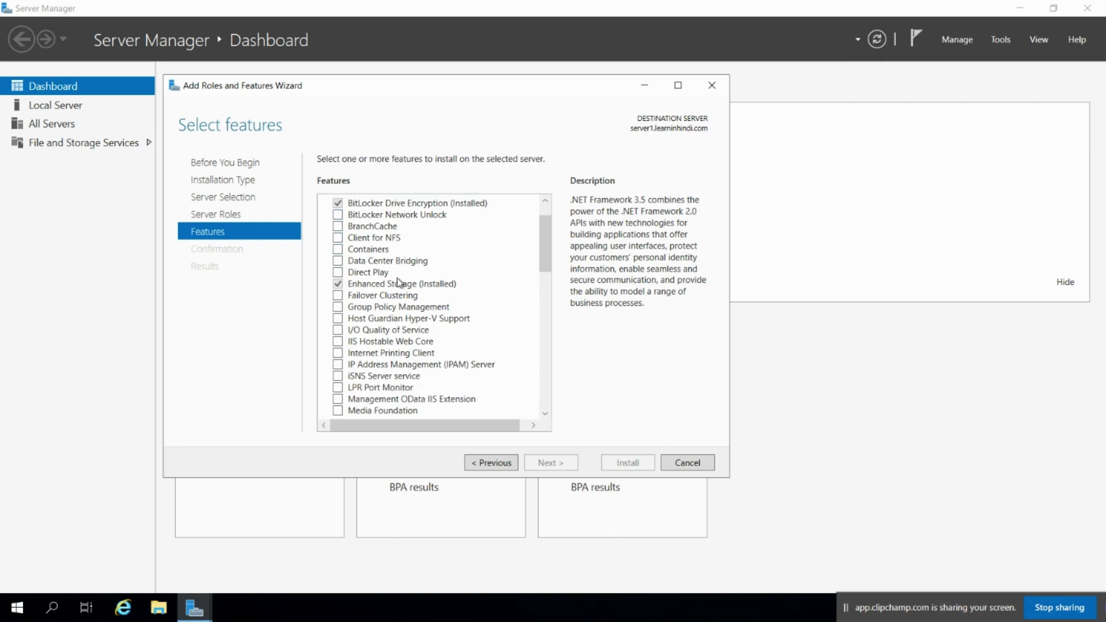
scroll(355, 288, "down", 3)
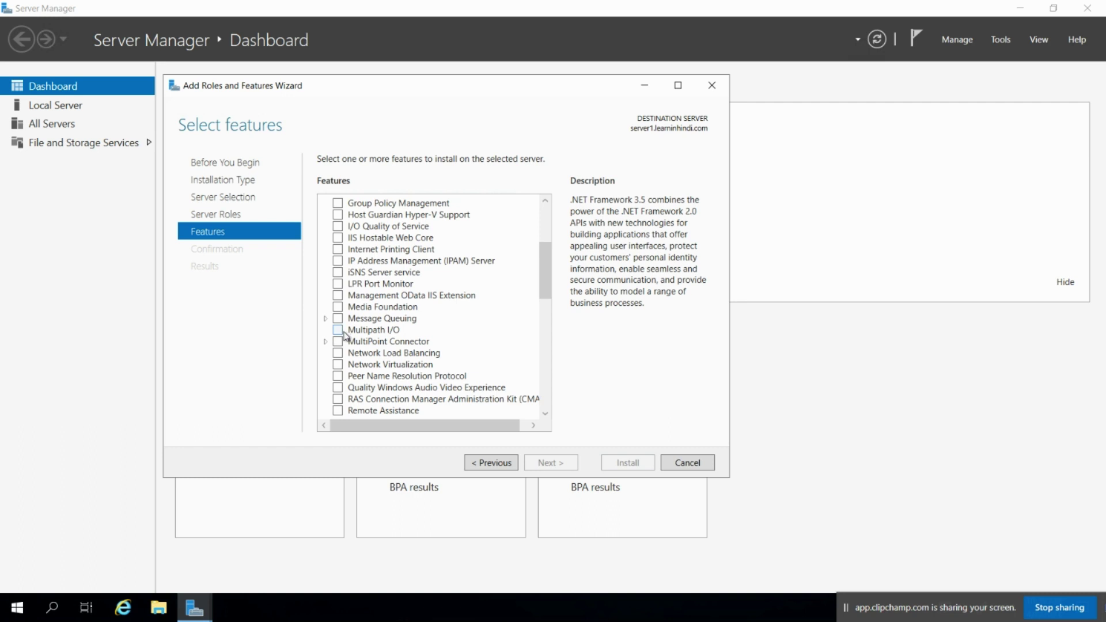
scroll(345, 353, "down", 2)
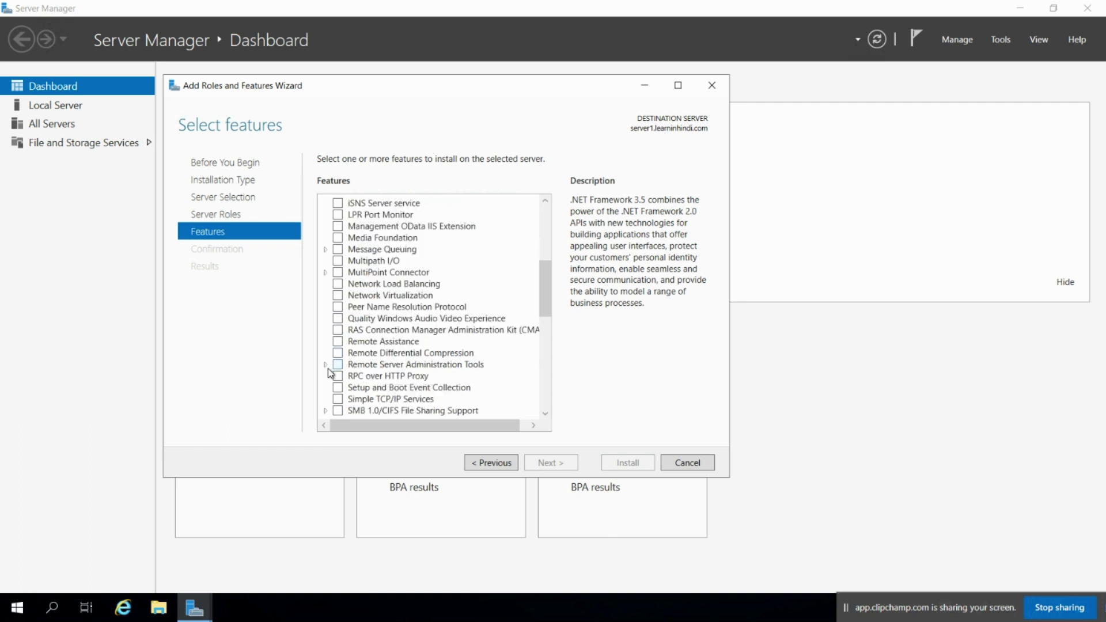
left_click(326, 365)
left_click(340, 377)
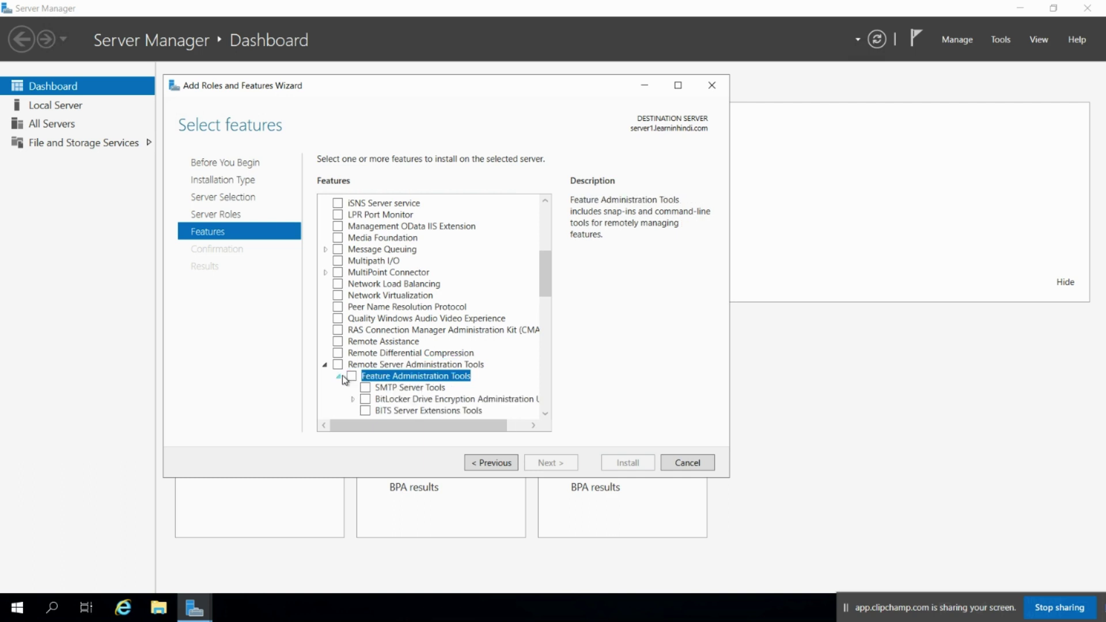
scroll(348, 381, "down", 3)
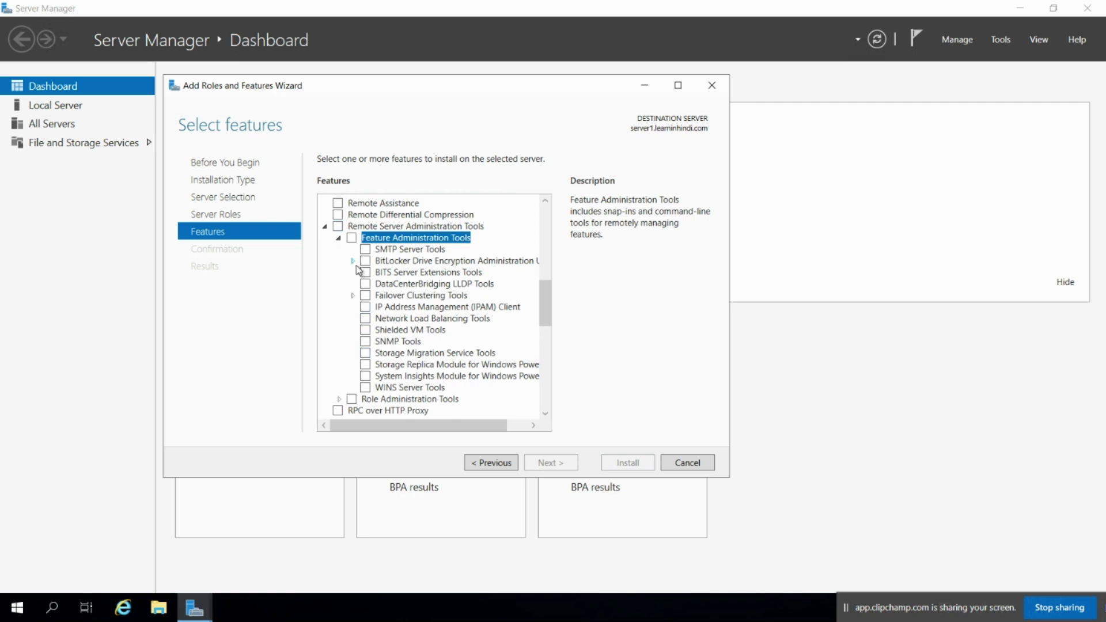
scroll(349, 280, "down", 1)
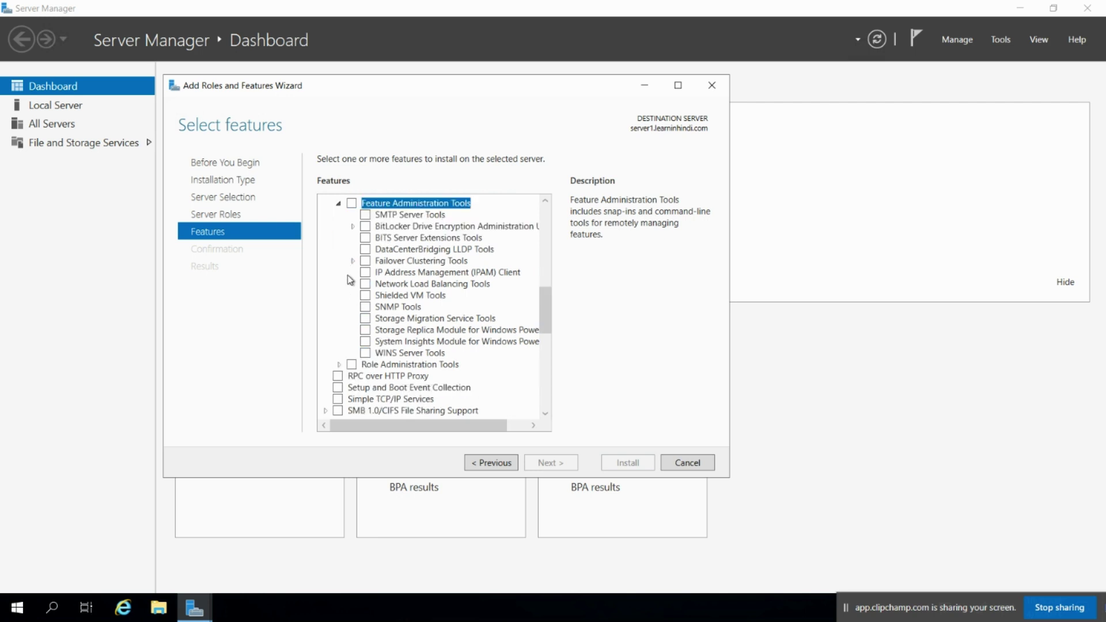
left_click(352, 365)
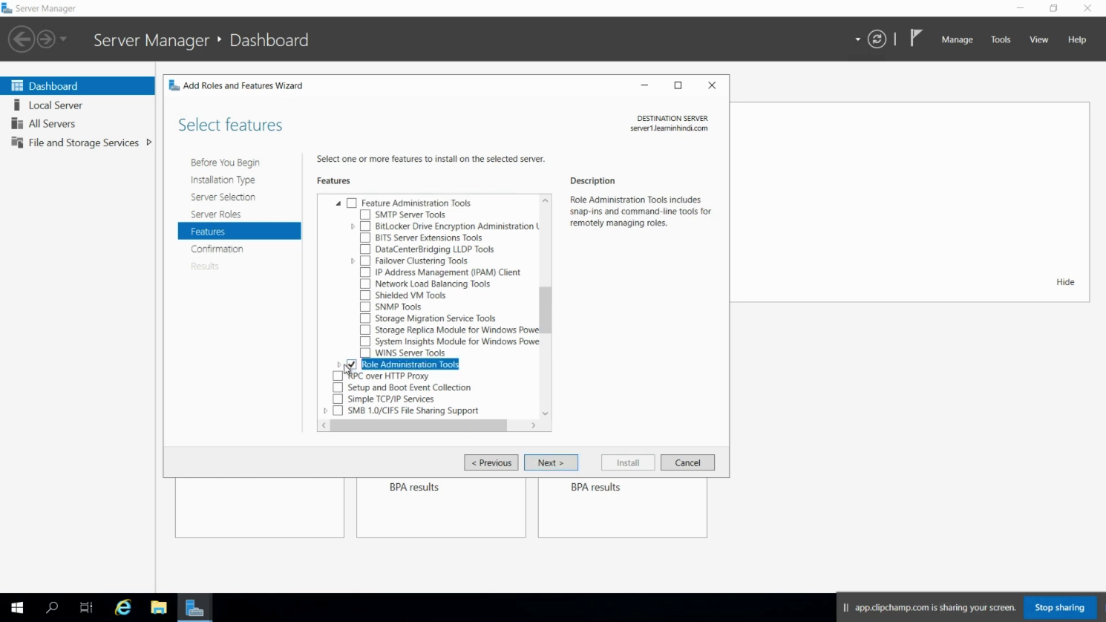
left_click(339, 365)
scroll(340, 266, "up", 1)
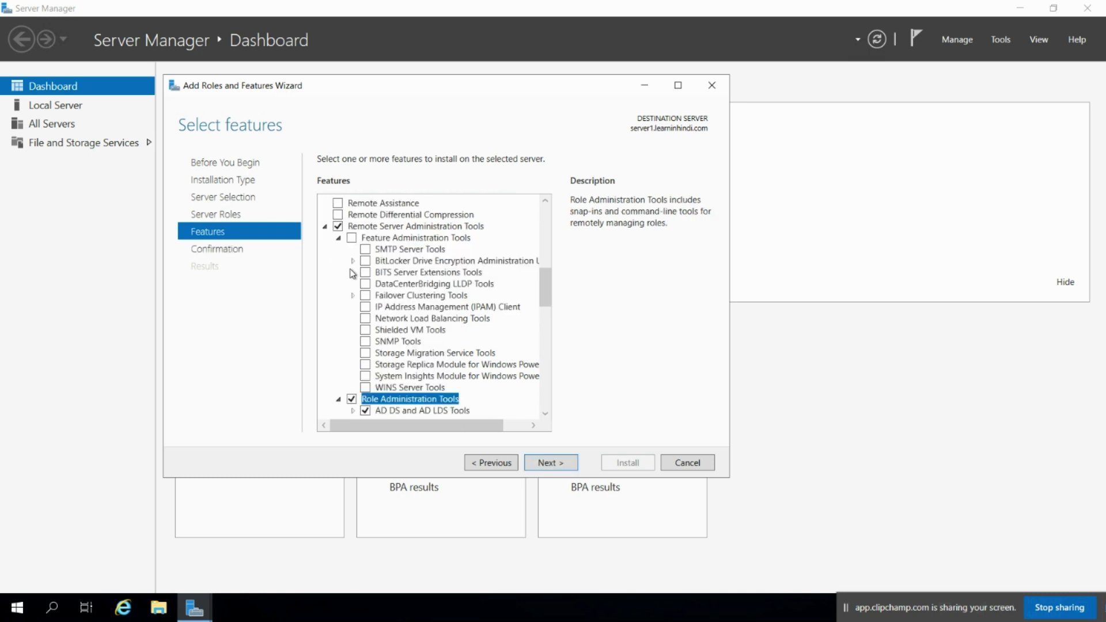
scroll(353, 273, "down", 3)
left_click(352, 295)
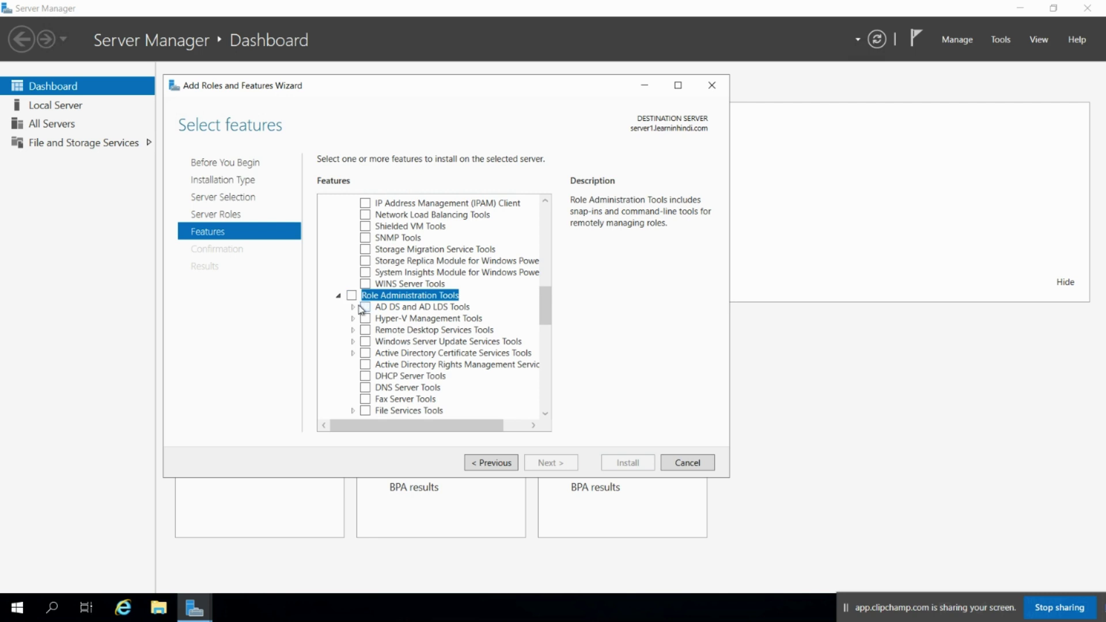
left_click(354, 307)
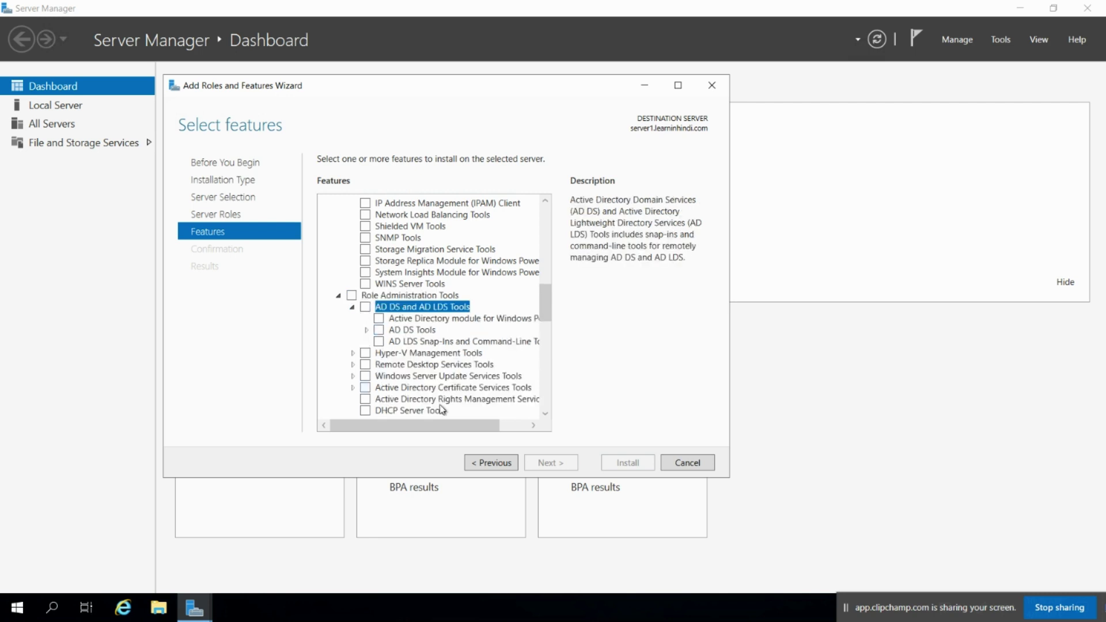
Select Active Directory Administrative Center under AD DS Tools, accepting its required features
left_click_drag(427, 425, 446, 425)
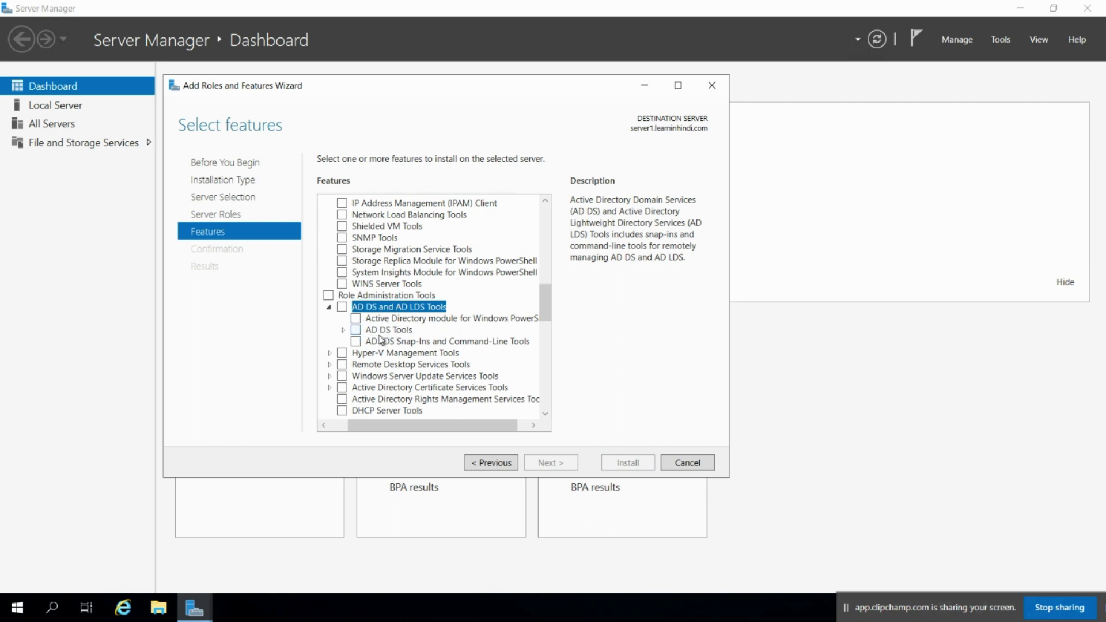
left_click(343, 330)
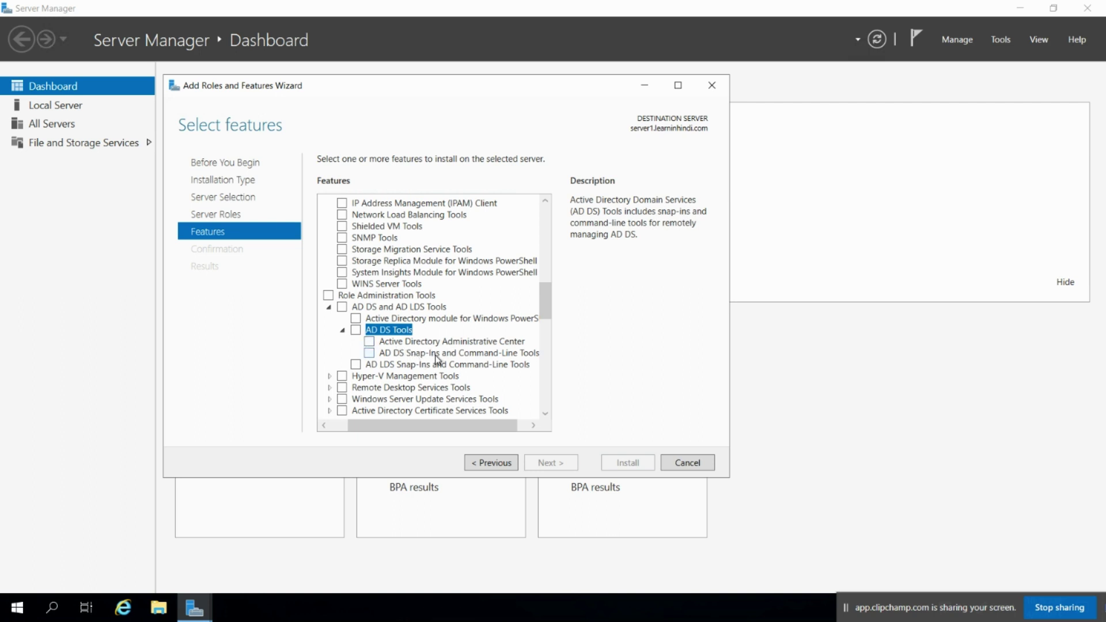
left_click(412, 342)
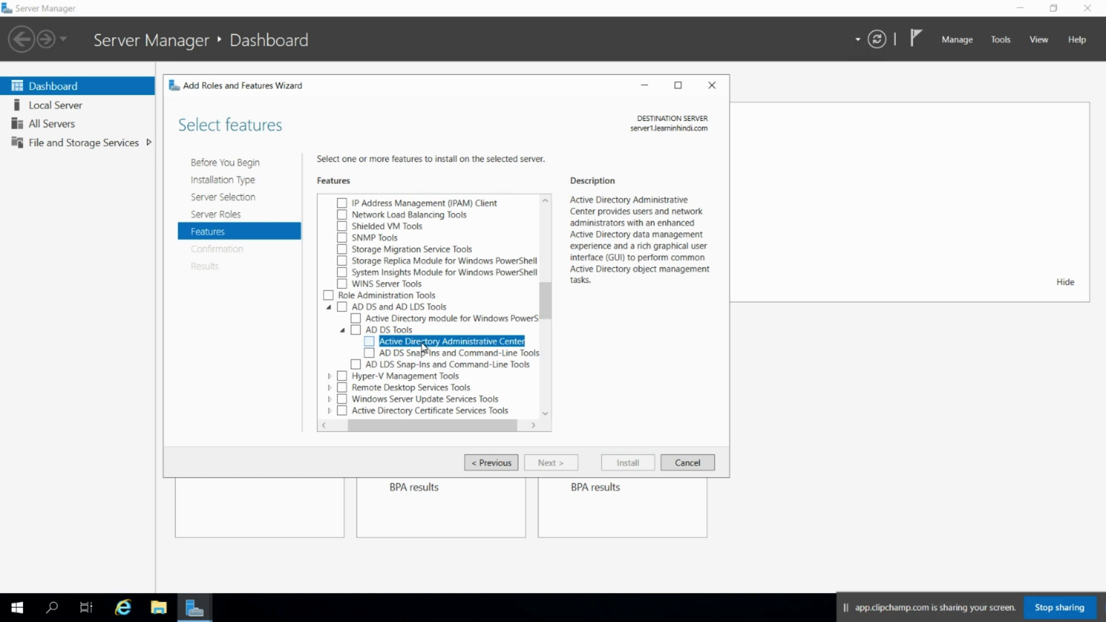
left_click(370, 343)
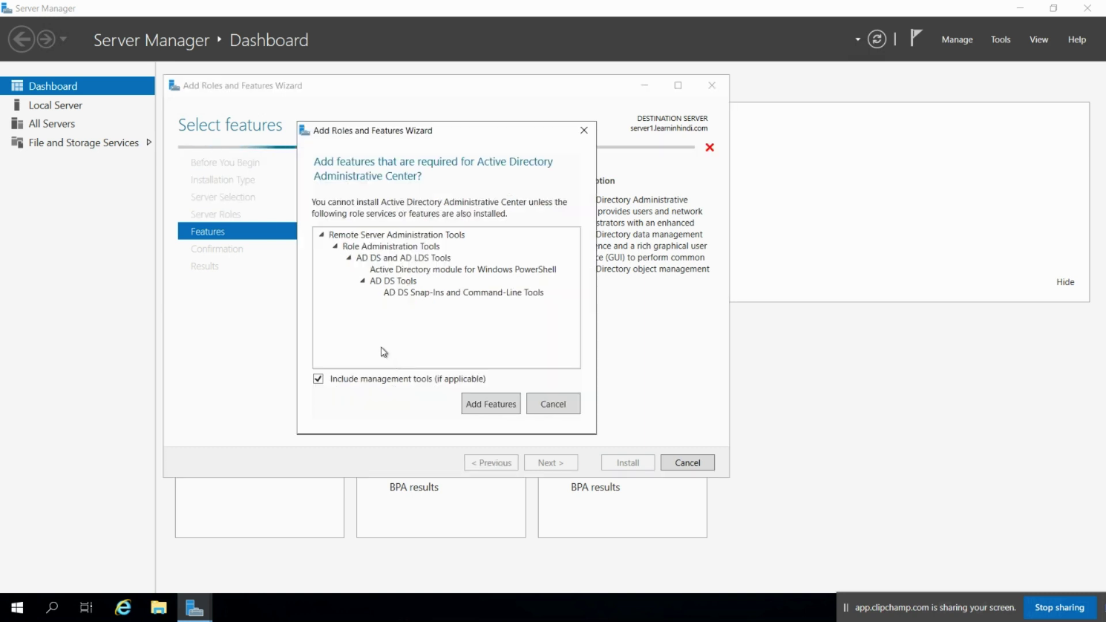
left_click(476, 403)
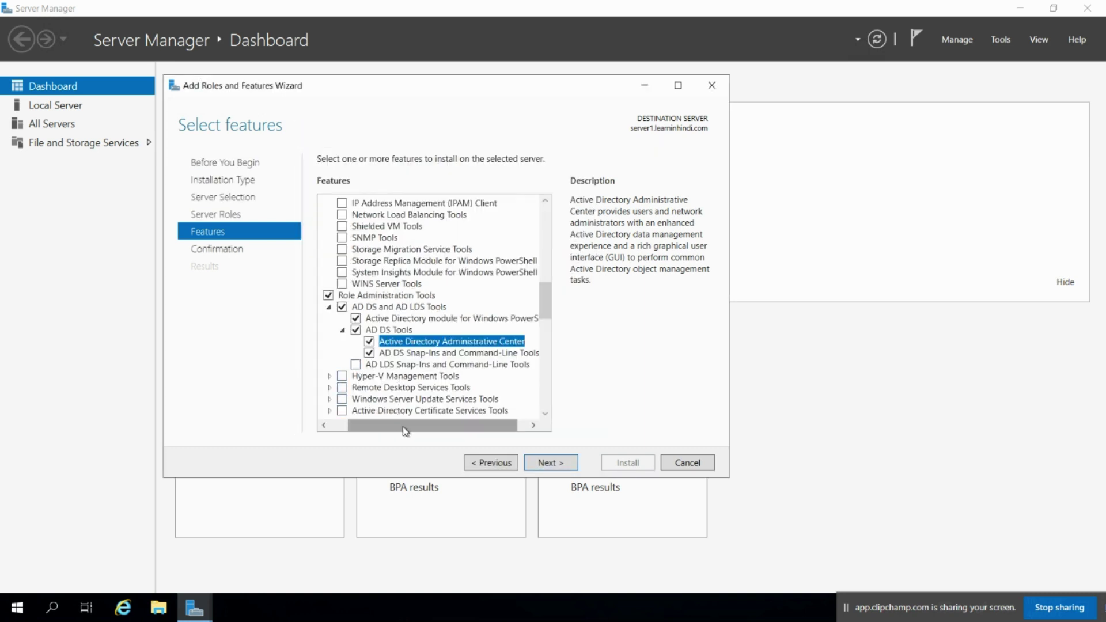
mouse_move(406, 427)
left_mouse_down()
mouse_move(422, 434)
mouse_move(405, 432)
left_mouse_up()
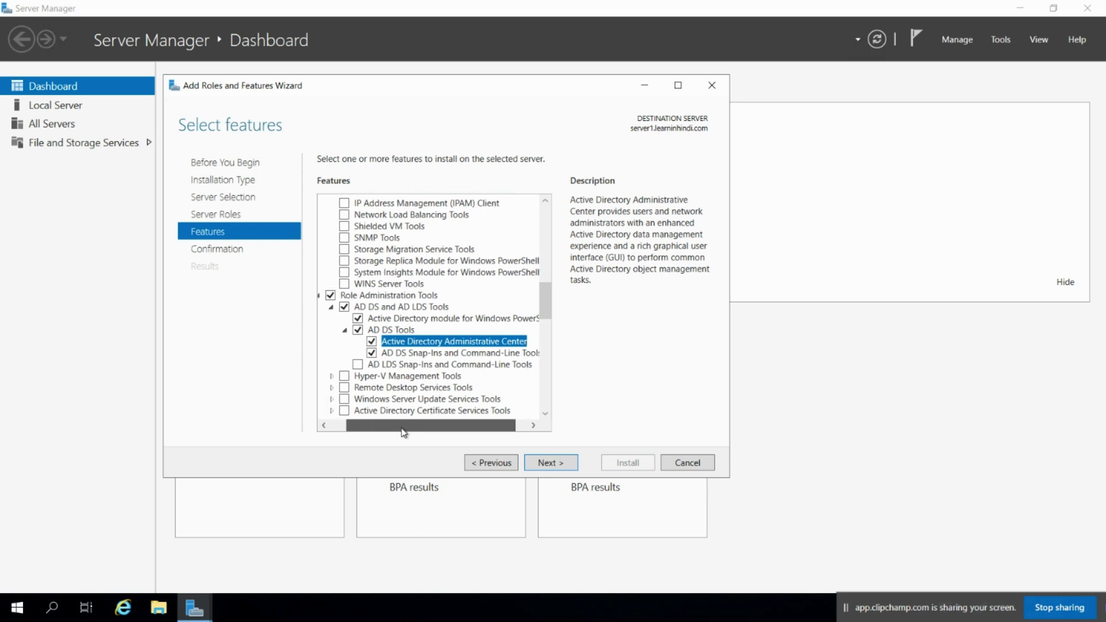
left_click(556, 463)
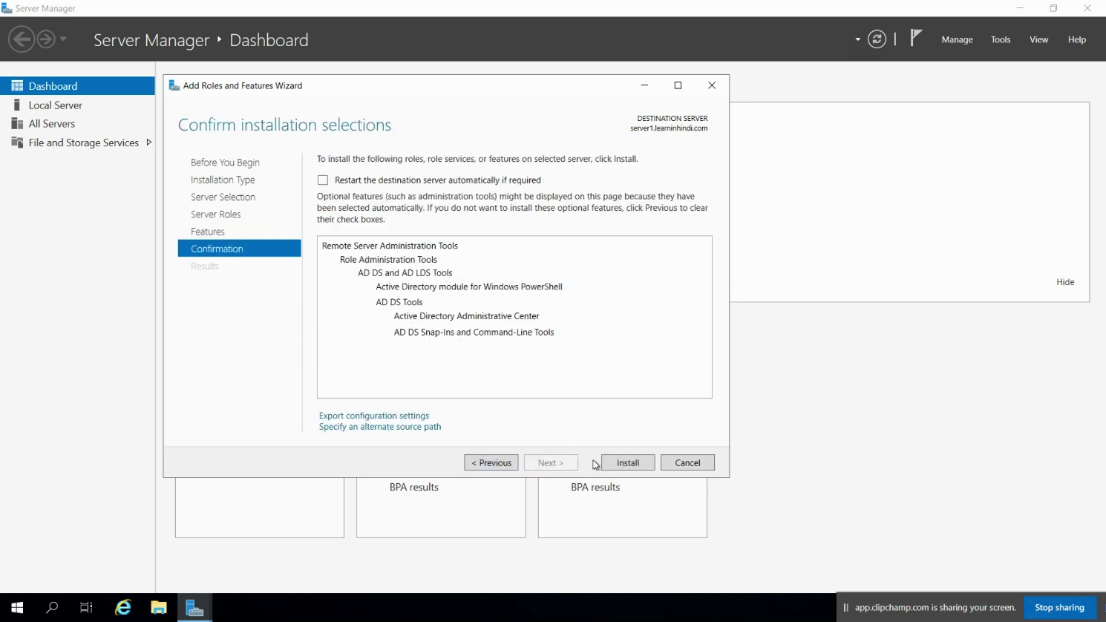
Begin installing the AD DS tools and open a new File Explorer window at This PC
left_click(611, 465)
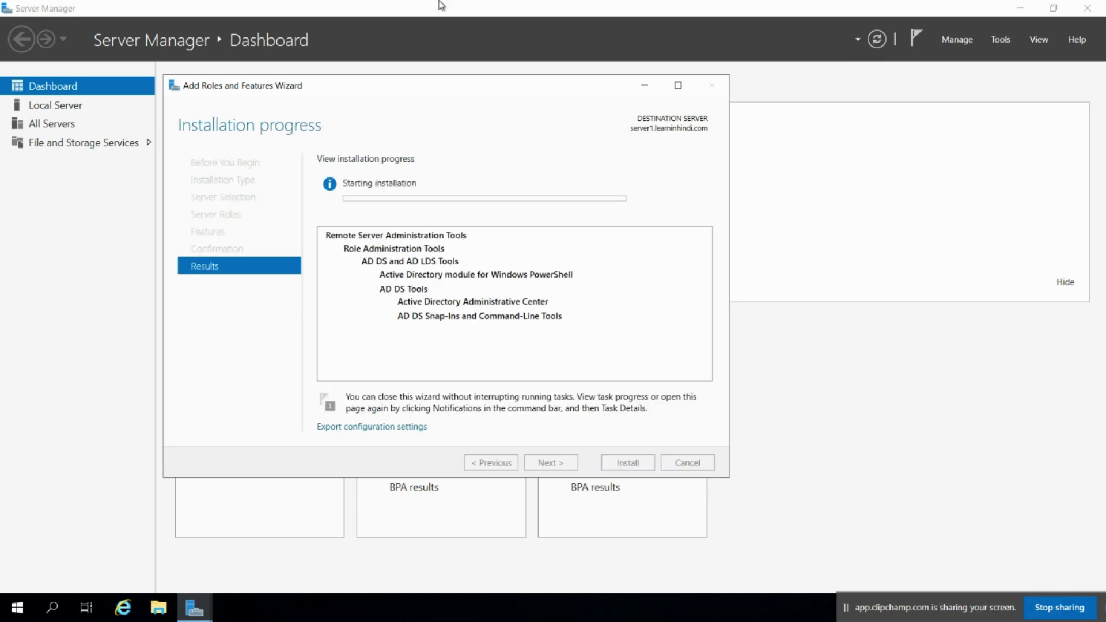
mouse_move(526, 4)
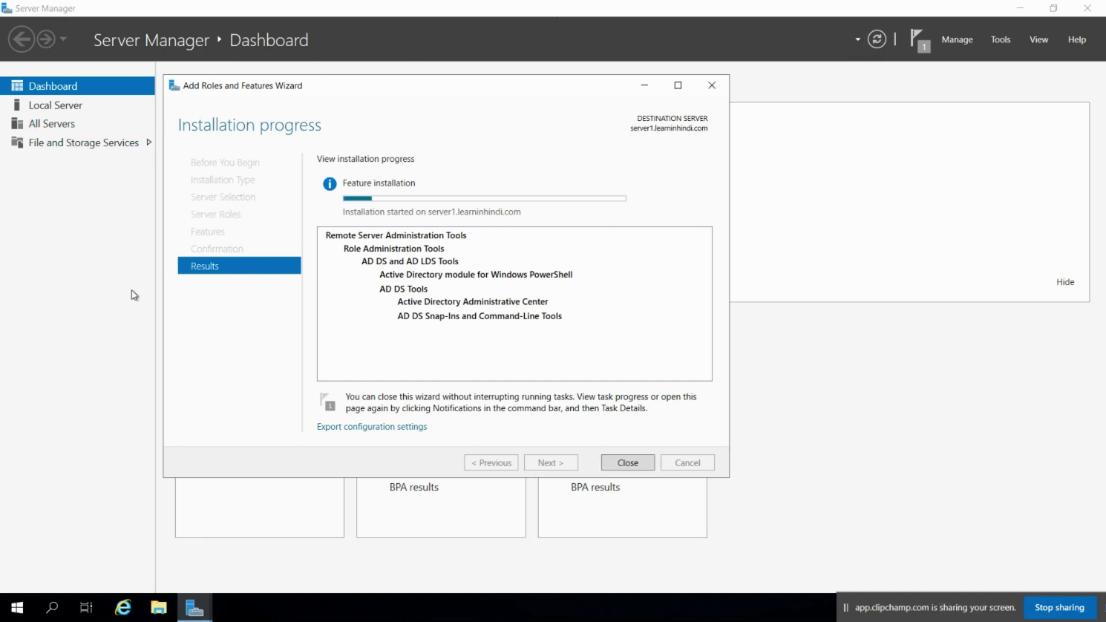
left_click(158, 611)
left_click_drag(158, 615, 184, 508)
left_click(127, 555)
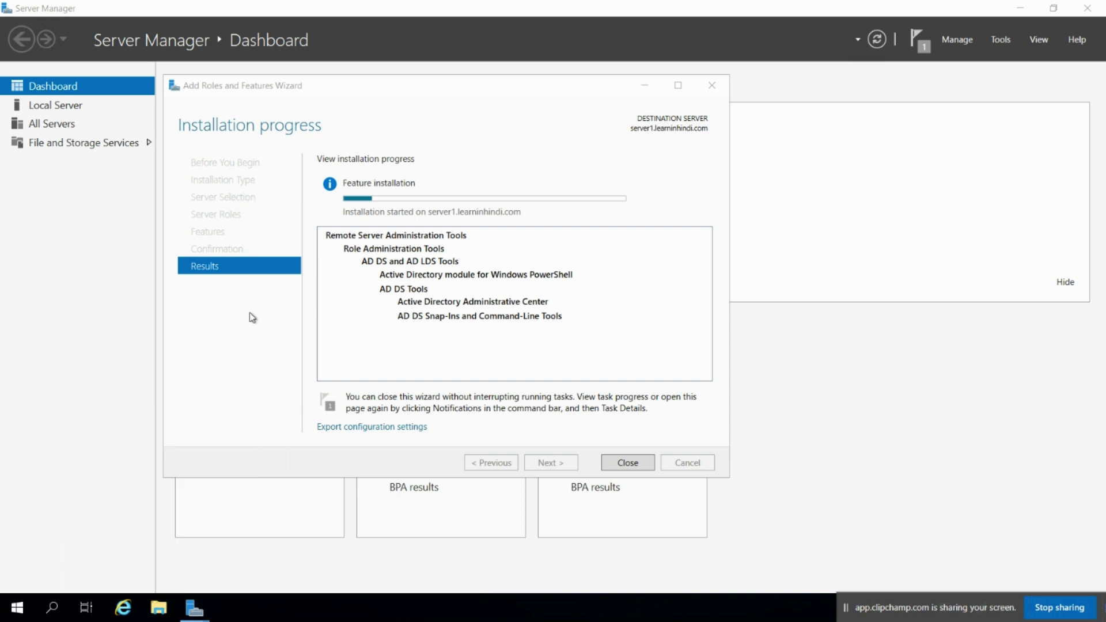
right_click(198, 264)
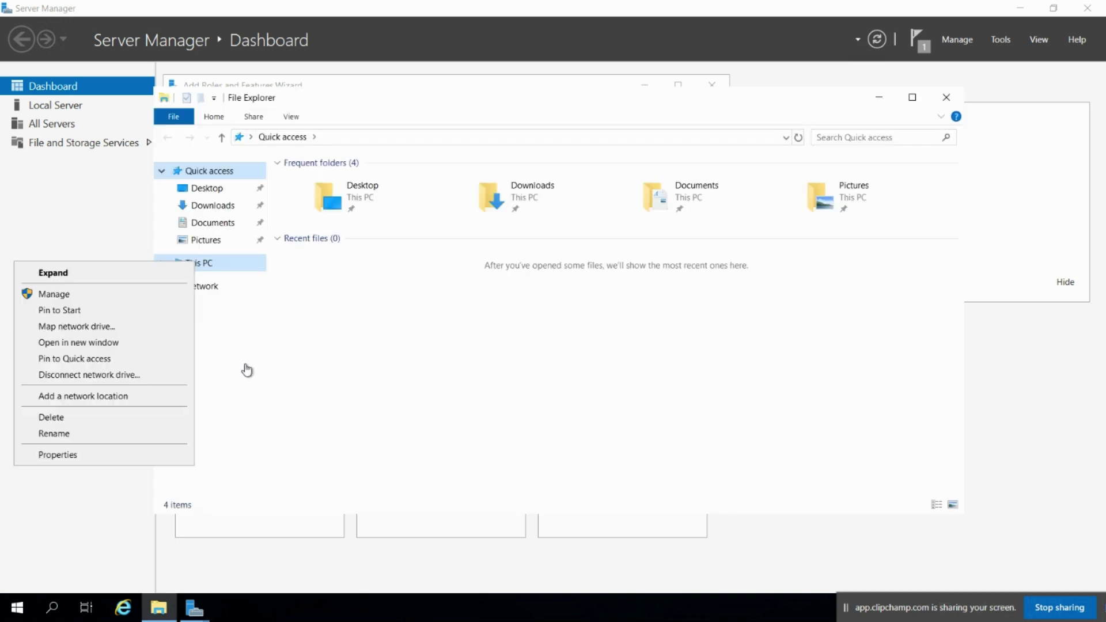
Open this computer's Remote settings and its Remote Desktop Users list
left_click(98, 455)
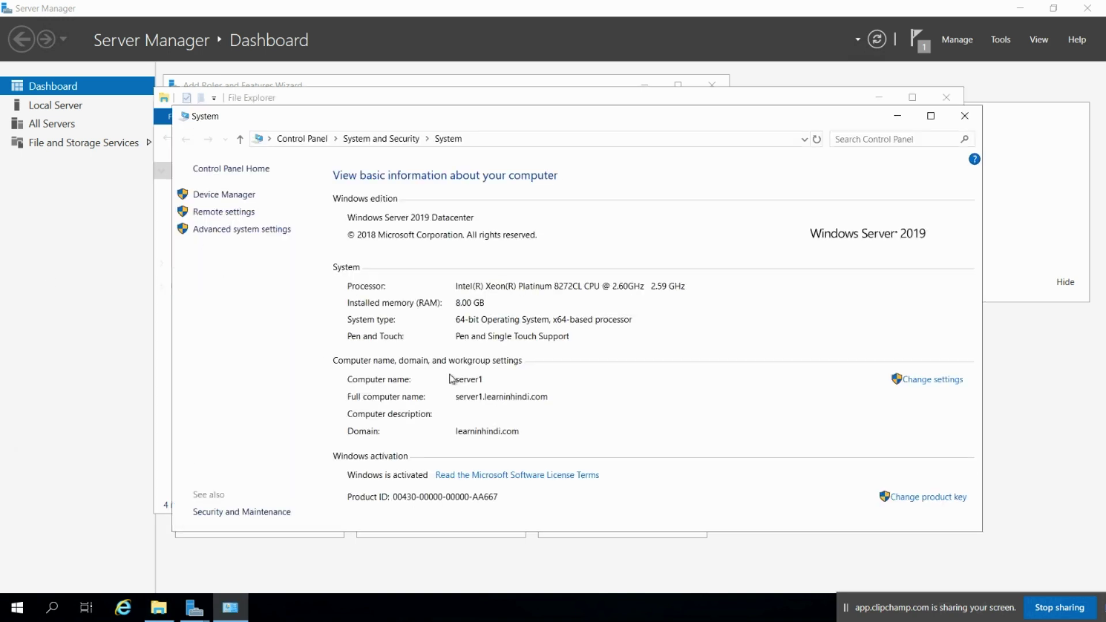
left_click(220, 212)
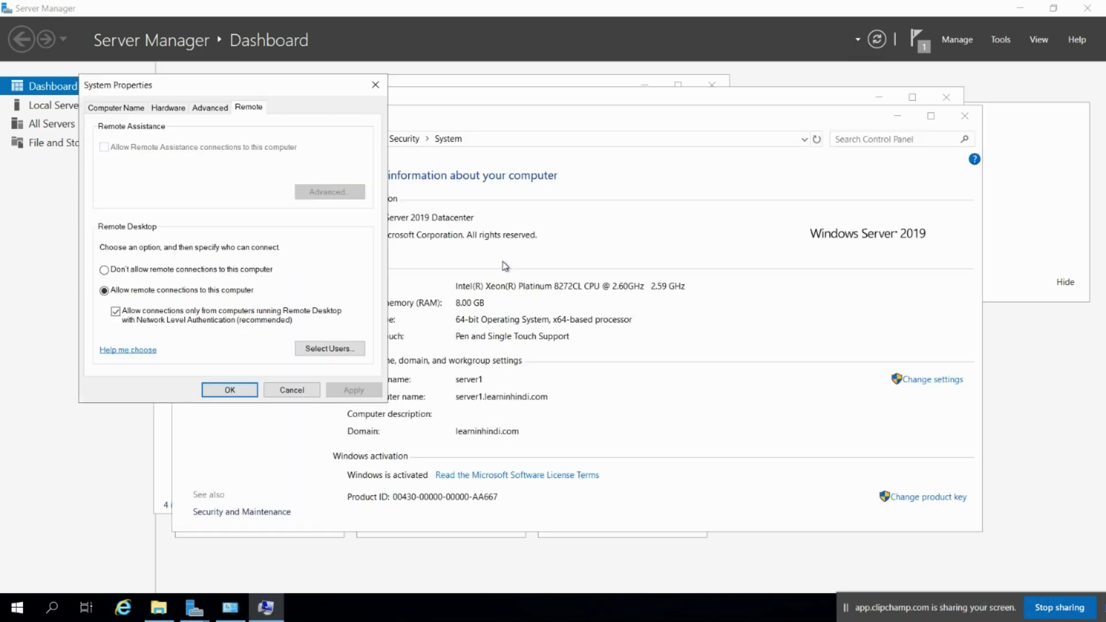
left_click(326, 350)
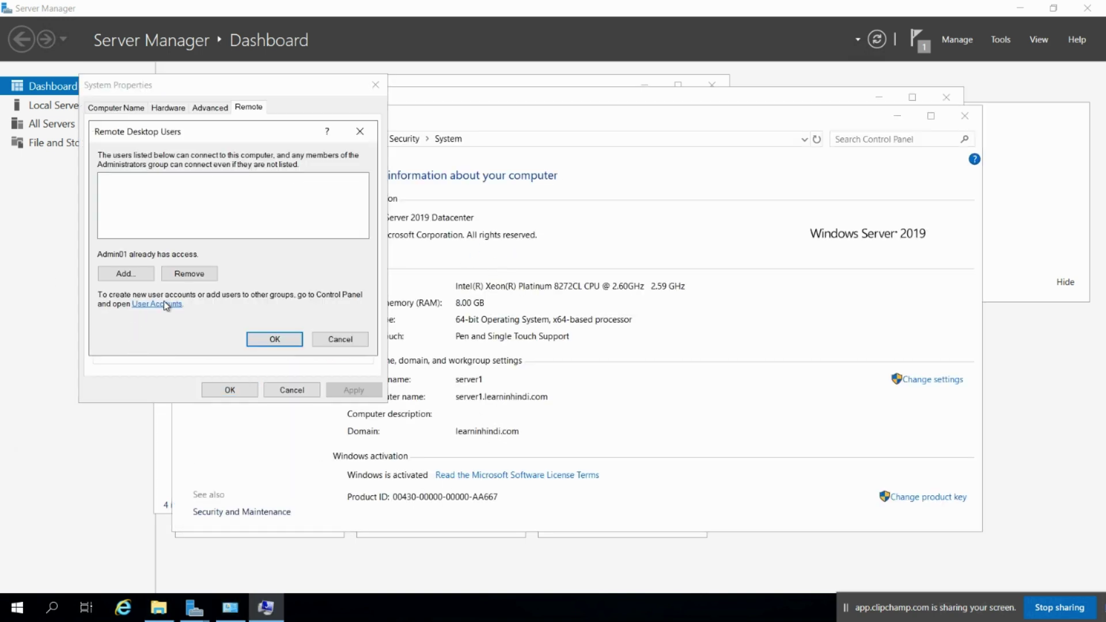
left_click(126, 275)
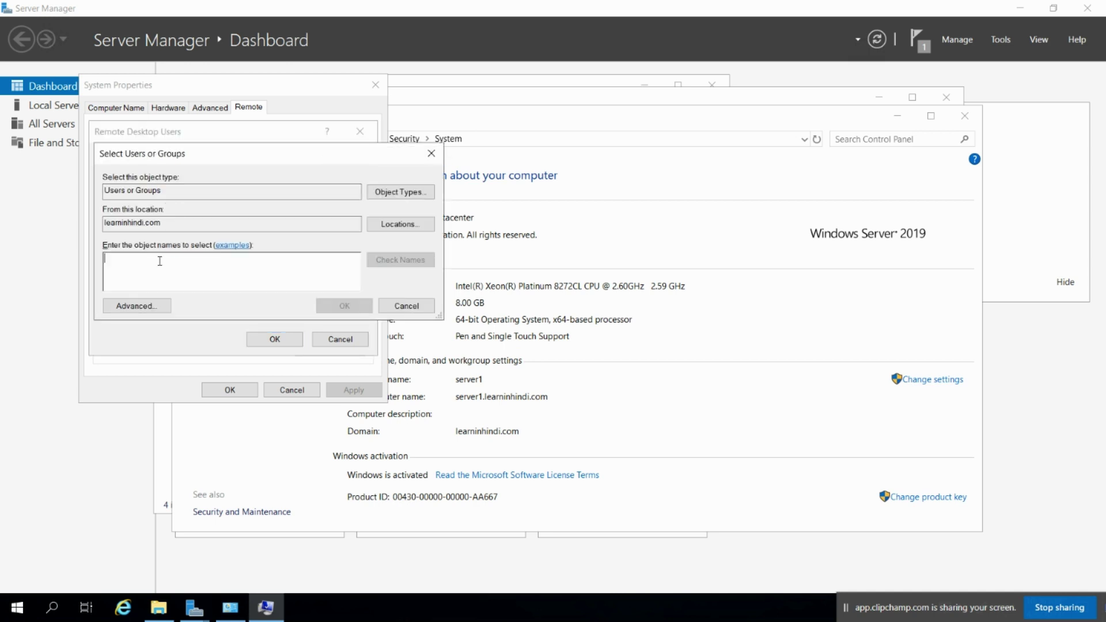
Add the delegated domain user, authenticating as admin01, and confirm every dialog
type("ram")
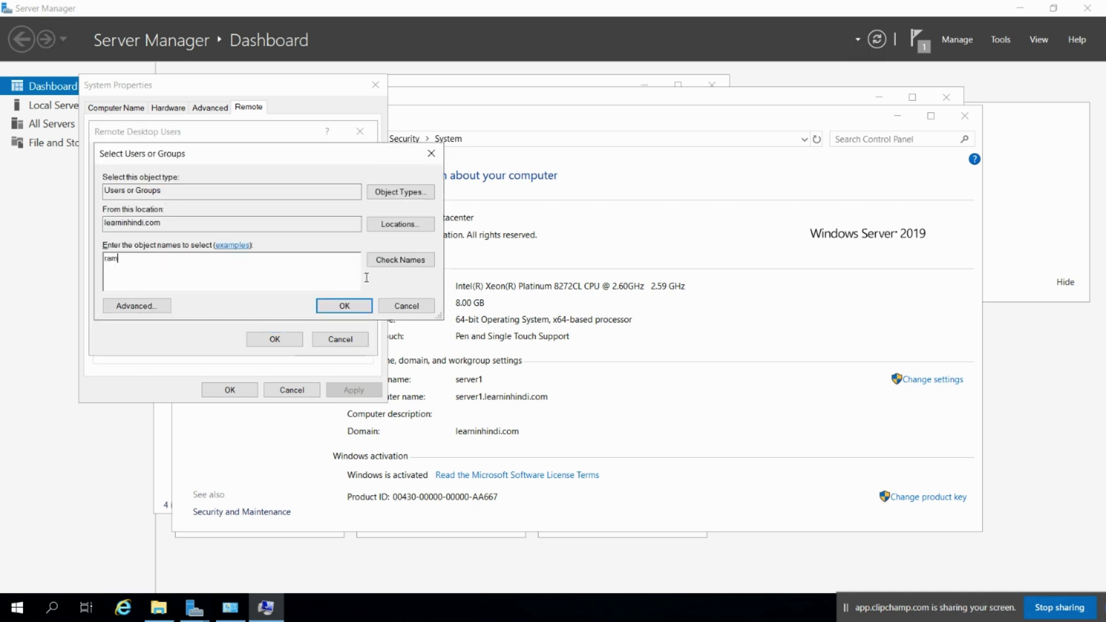
left_click(400, 260)
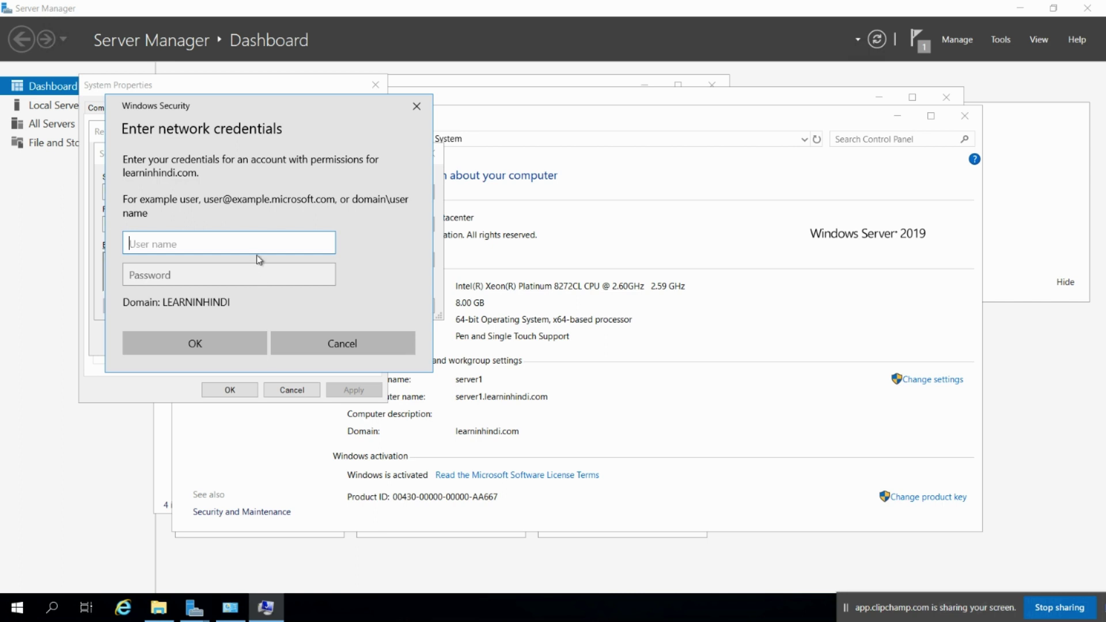
type("admin01")
key("Tab")
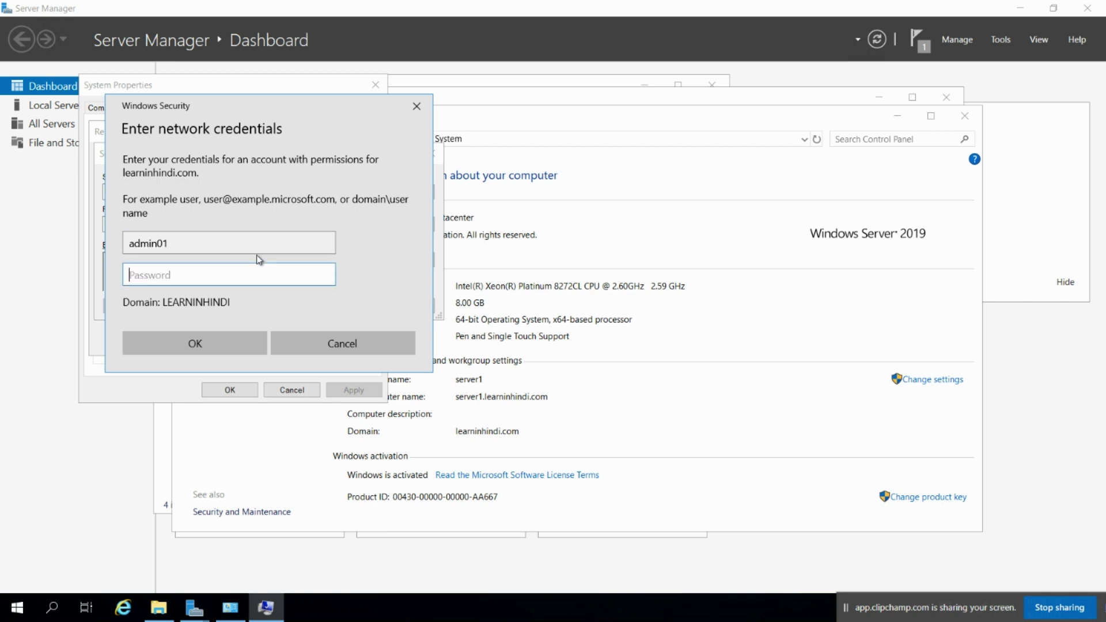
type("•")
key("BackSpace")
key("BackSpace")
key("BackSpace")
key("BackSpace")
key("BackSpace")
key("BackSpace")
key("BackSpace")
type("••••••••")
key("Return")
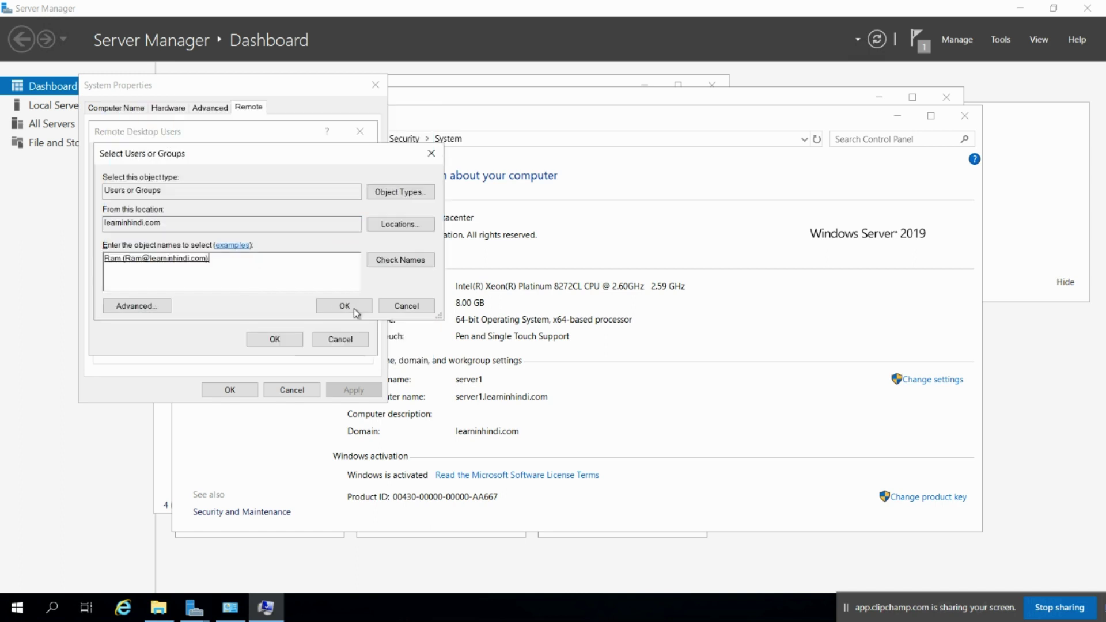
left_click(354, 309)
left_click(279, 339)
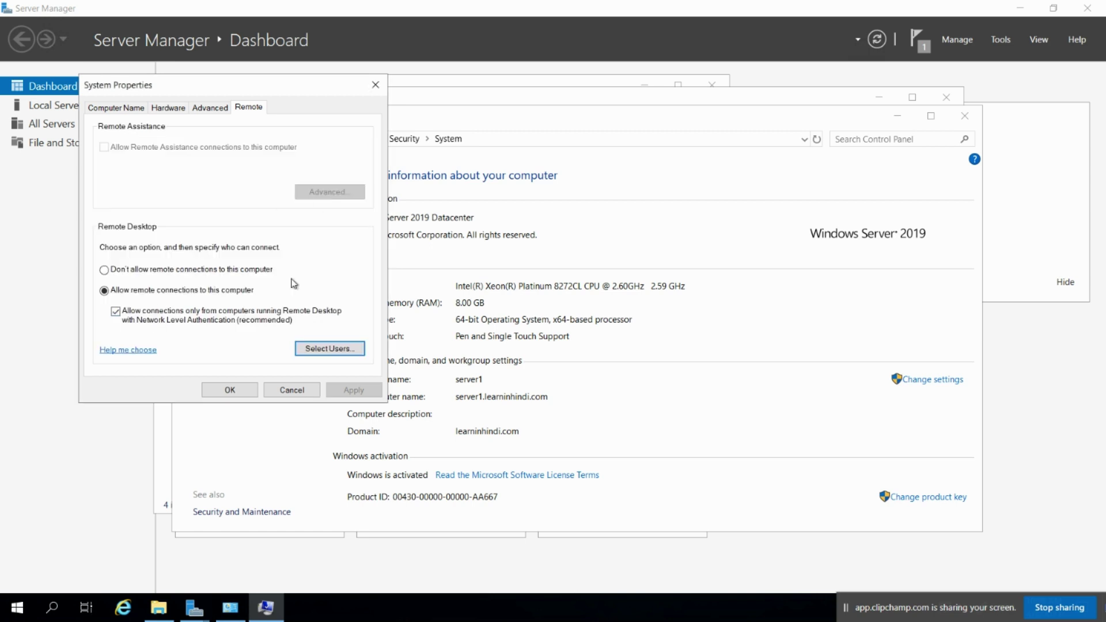
left_click(230, 390)
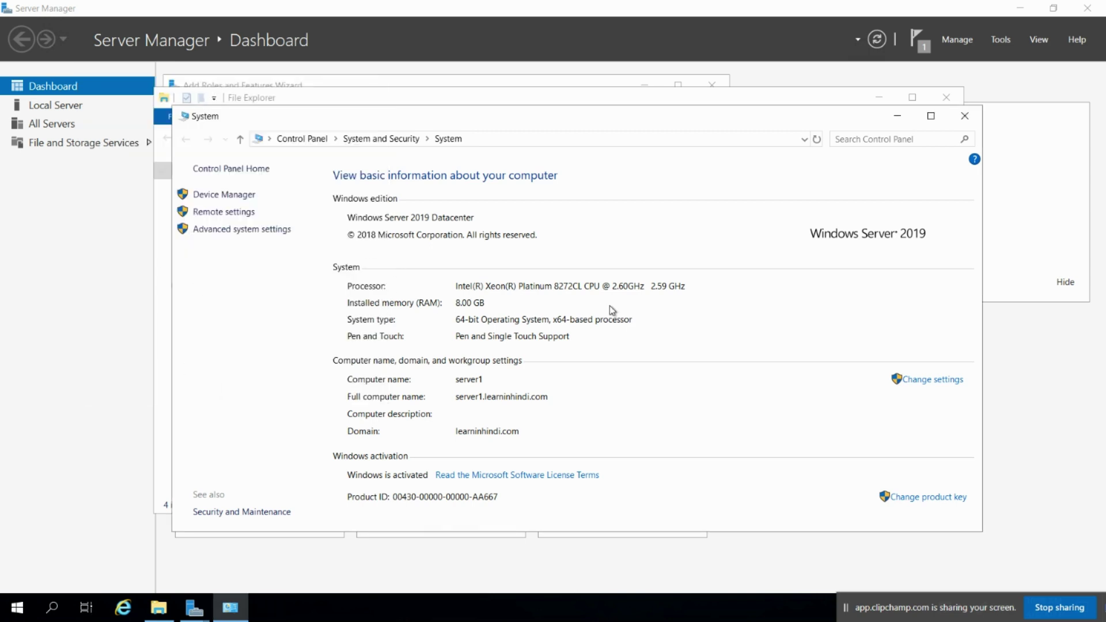
Minimize System, close File Explorer, and restore down the full-screen remote session
left_click(896, 116)
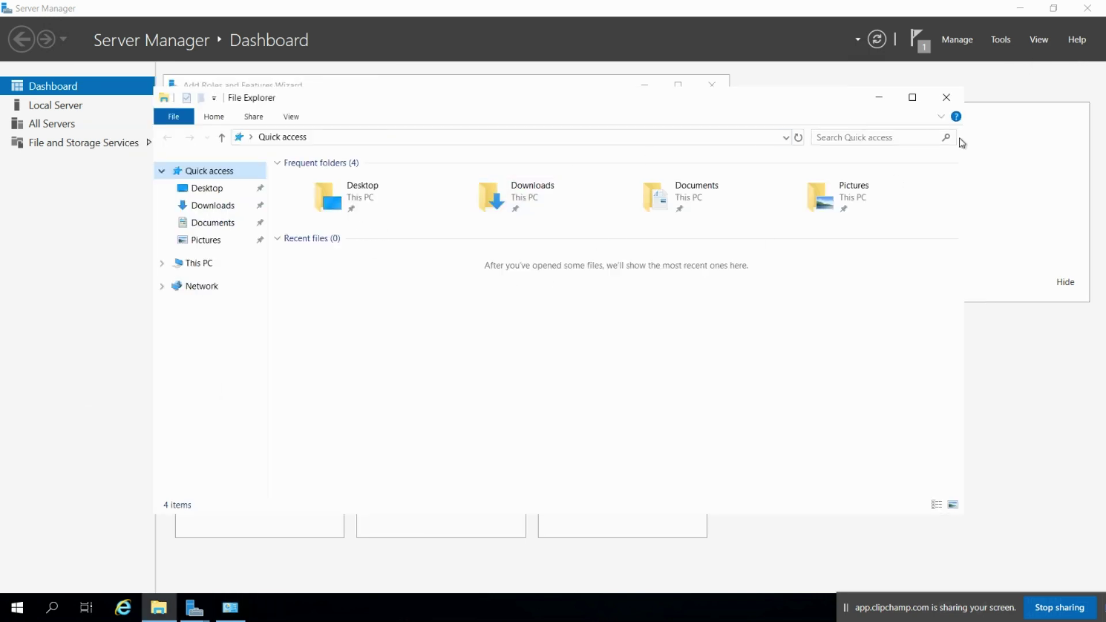
left_click(946, 97)
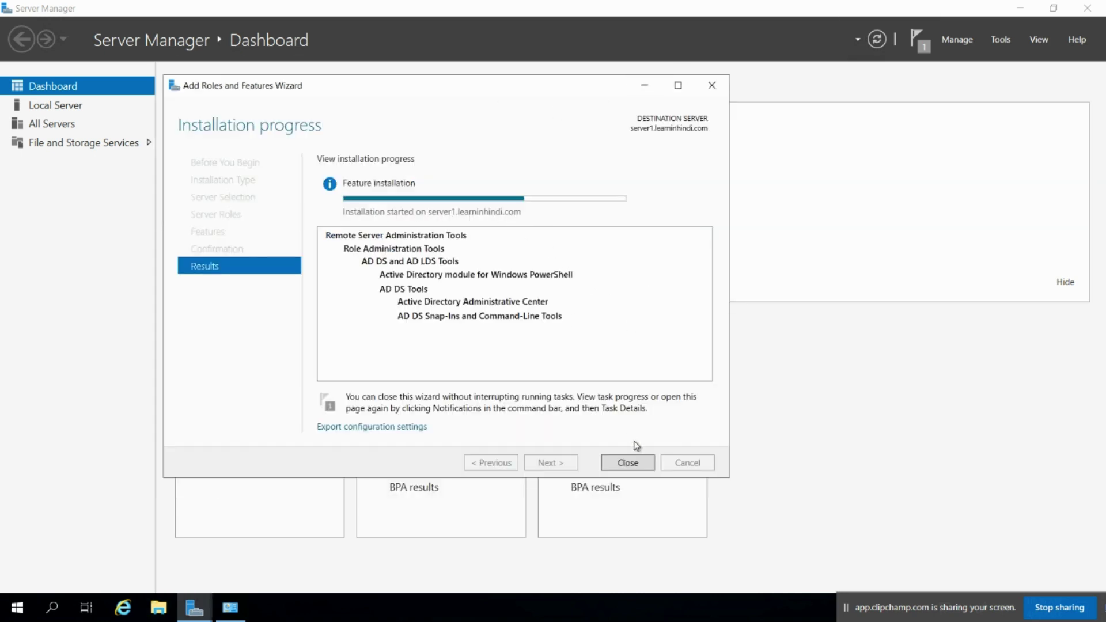
mouse_move(541, 5)
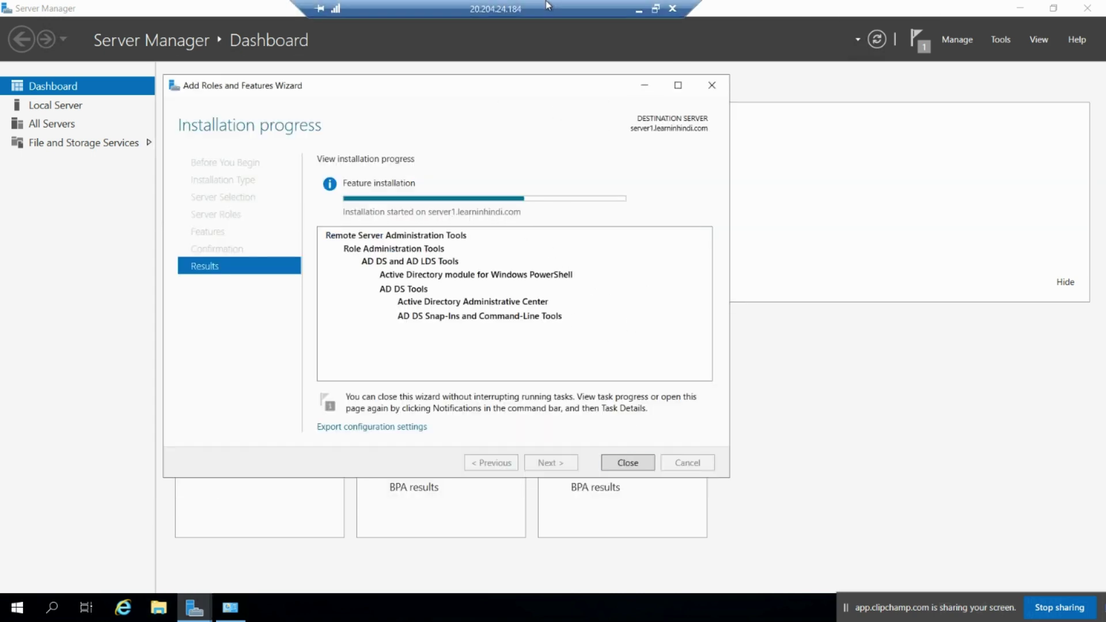
left_click(638, 7)
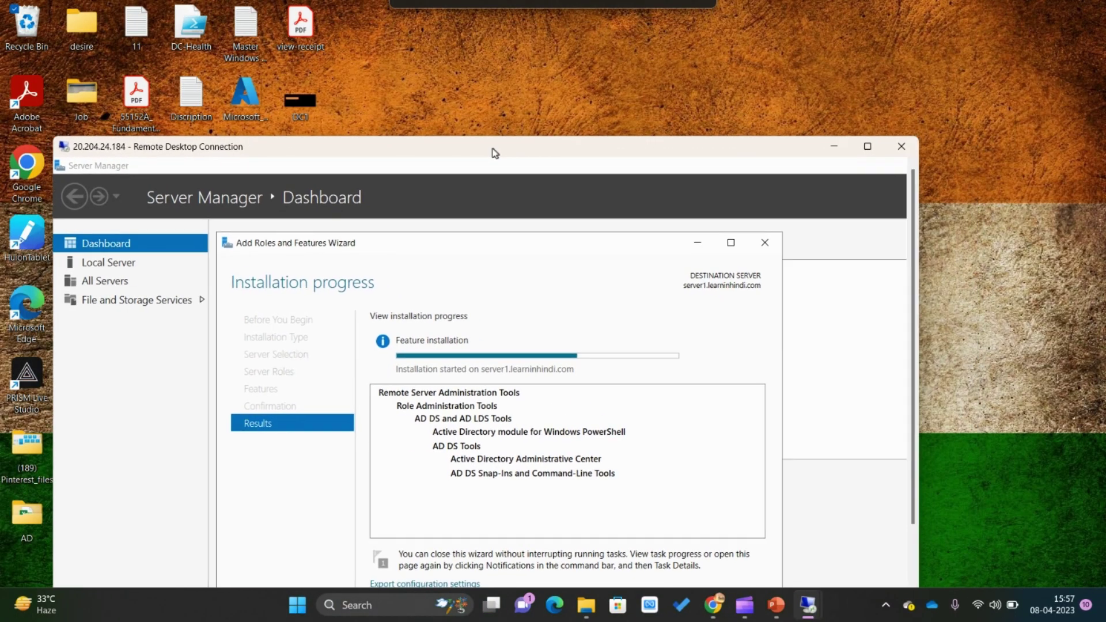
Start Remote Desktop Connection with mstsc and connect to 20.204.24.184 using a different account
key("super+r")
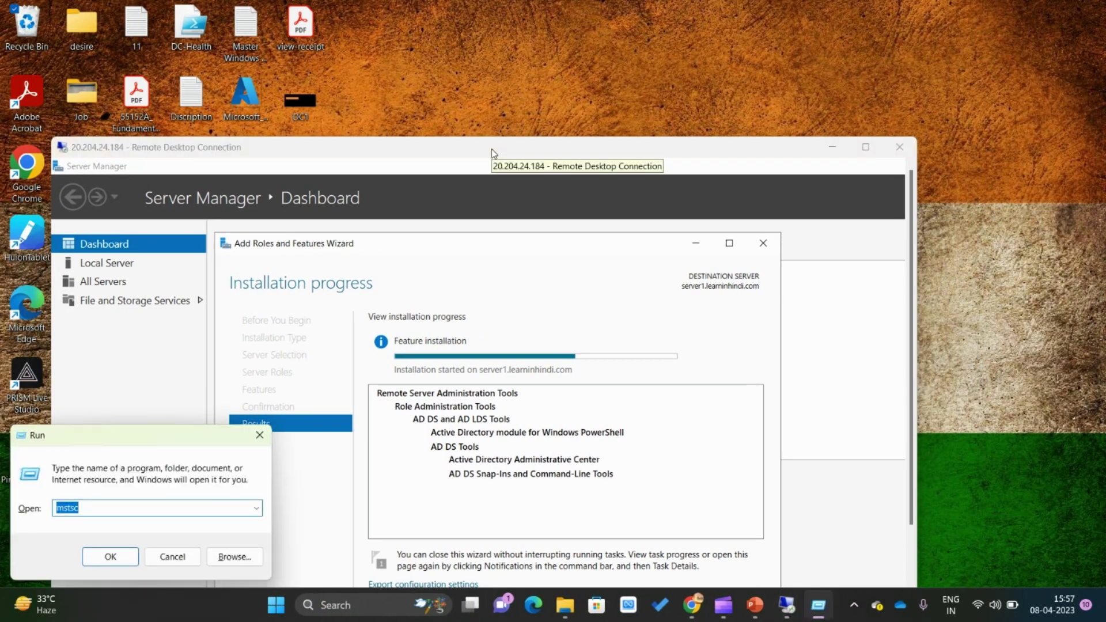
key("Return")
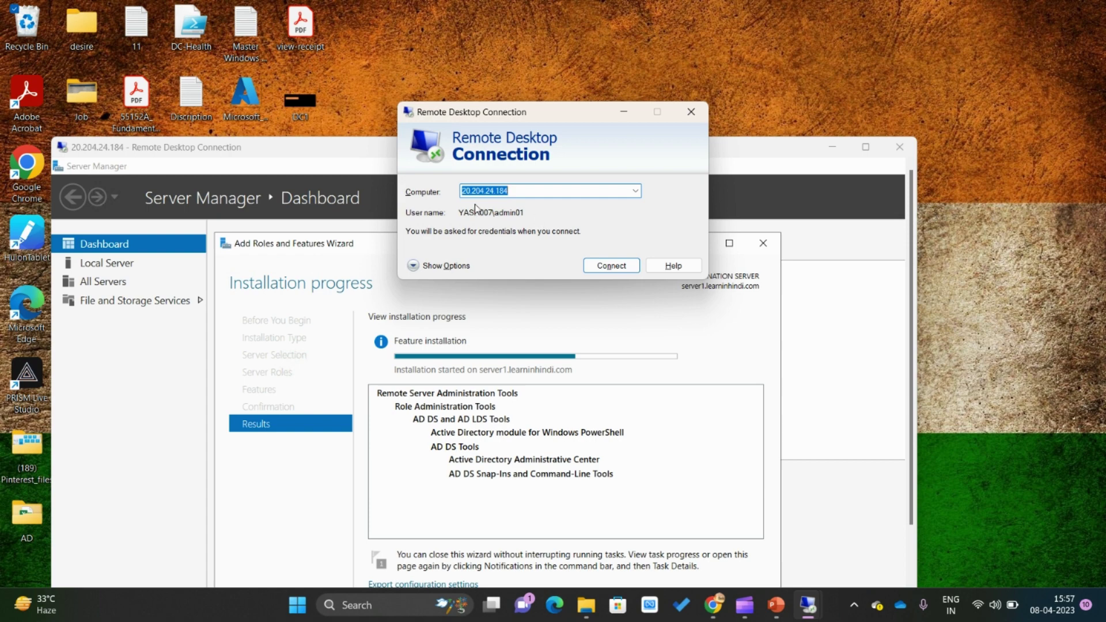
left_click(635, 271)
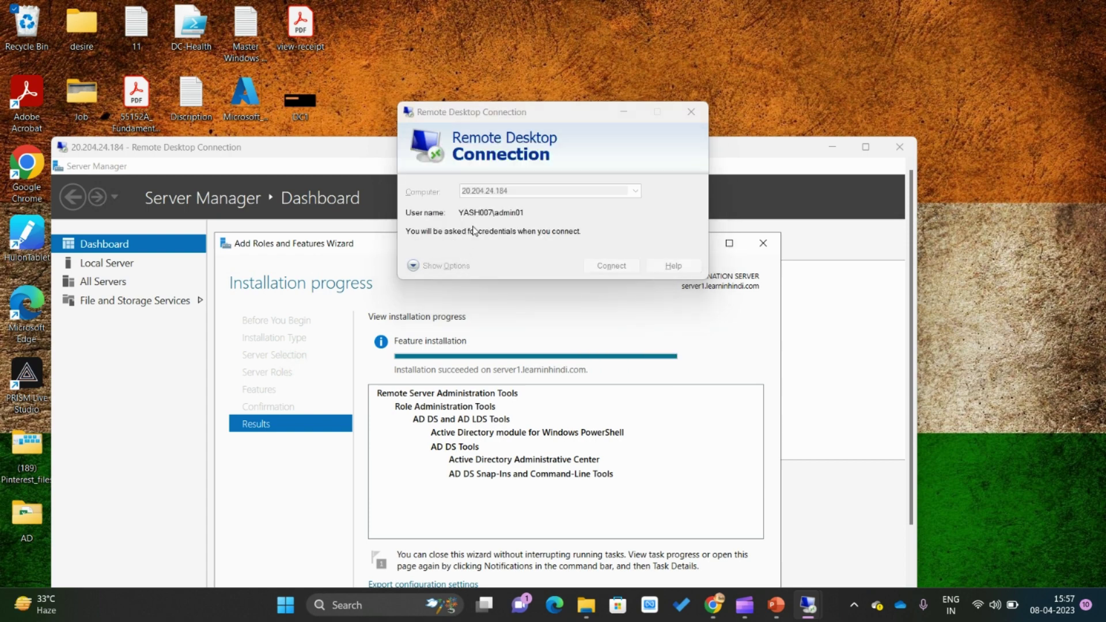
left_click(426, 273)
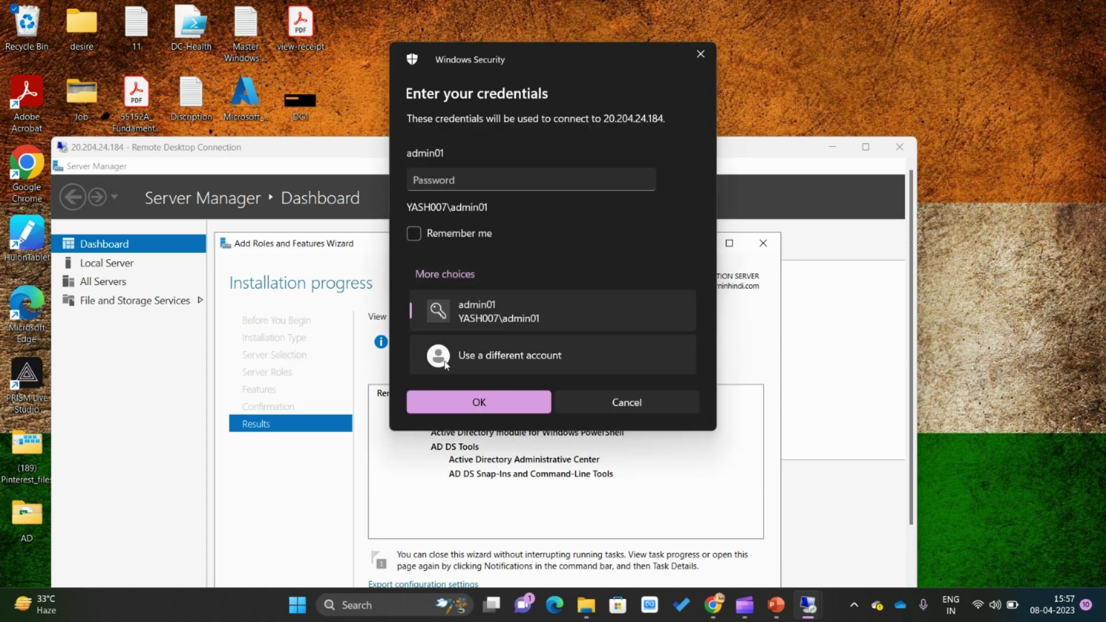
left_click(450, 357)
Sign in with the delegated user's domain username and password, and accept the server certificate
type("Ram")
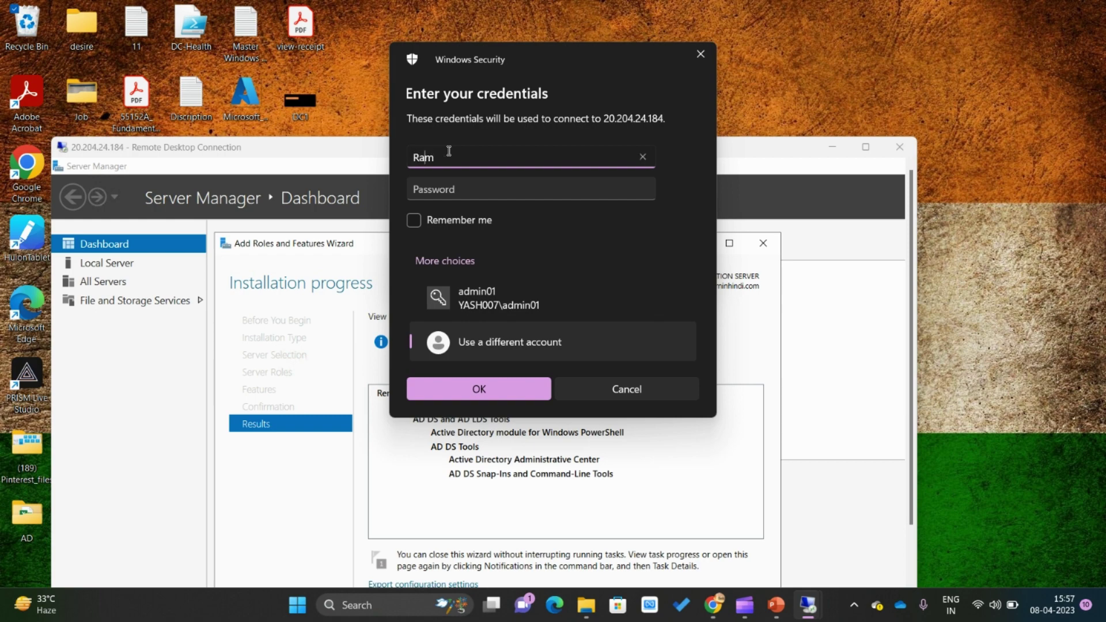
type("\\")
type("Learni")
type("nhindi")
key("Tab")
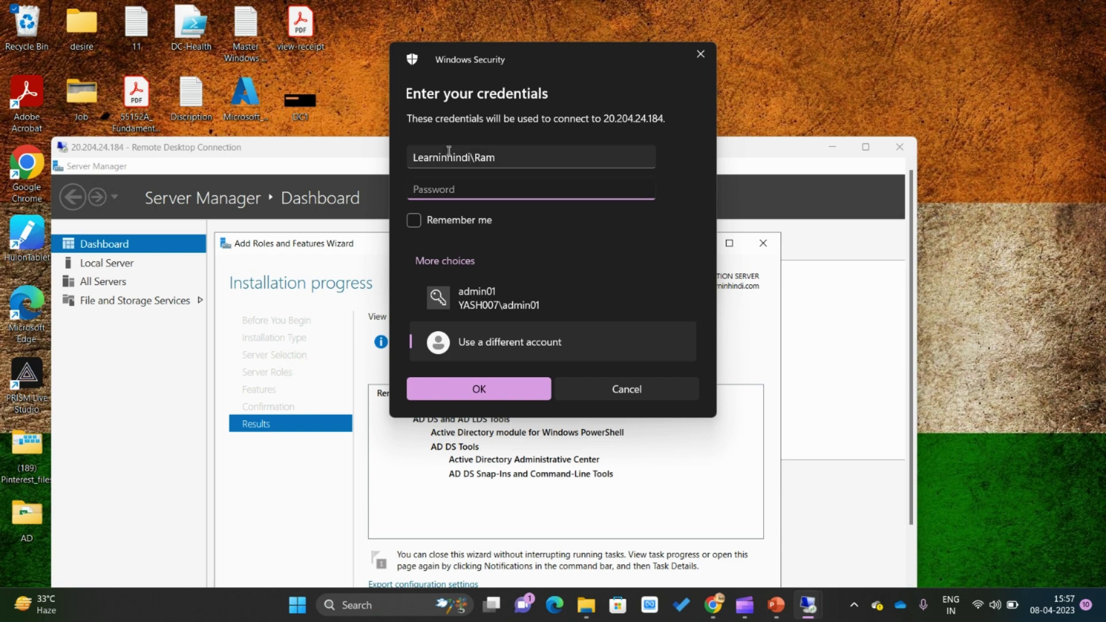
type("•")
key("BackSpace")
type("•")
key("Return")
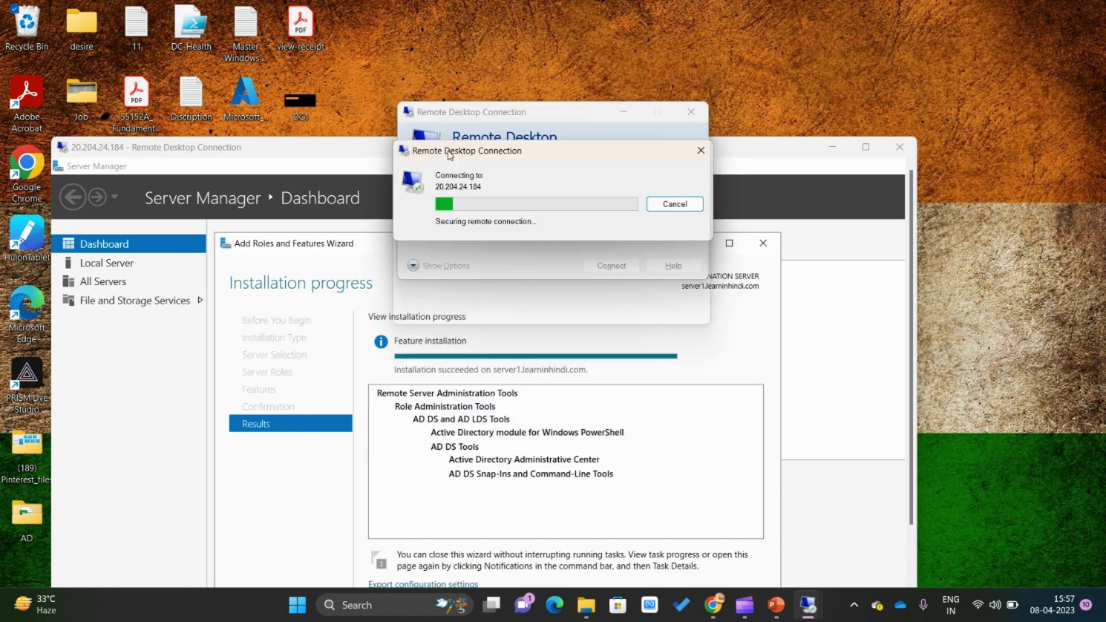
left_click(602, 316)
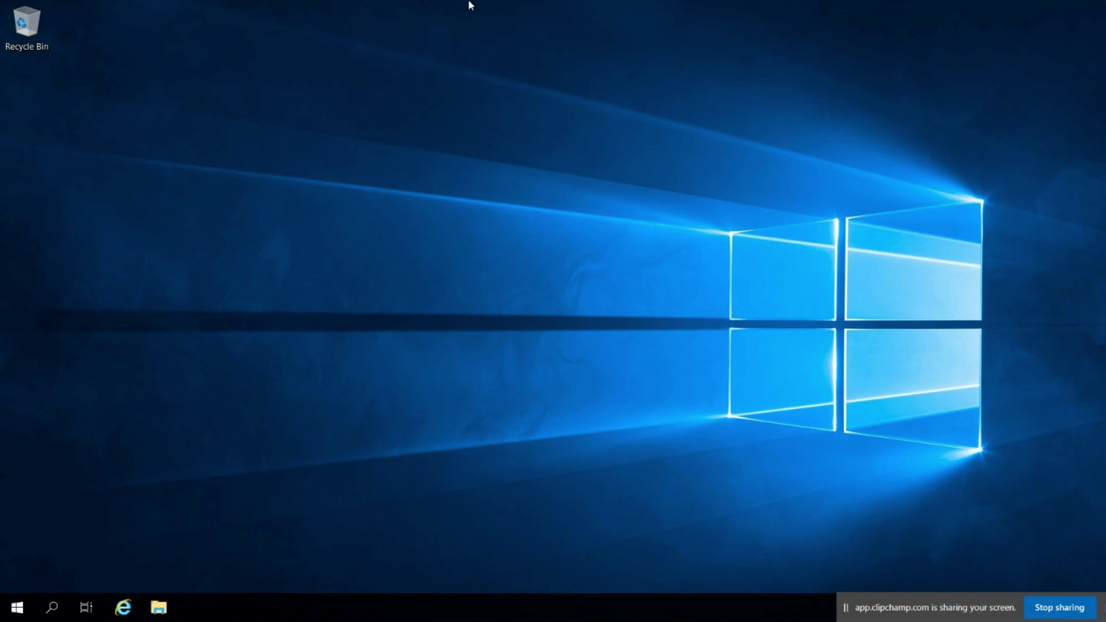
mouse_move(470, 4)
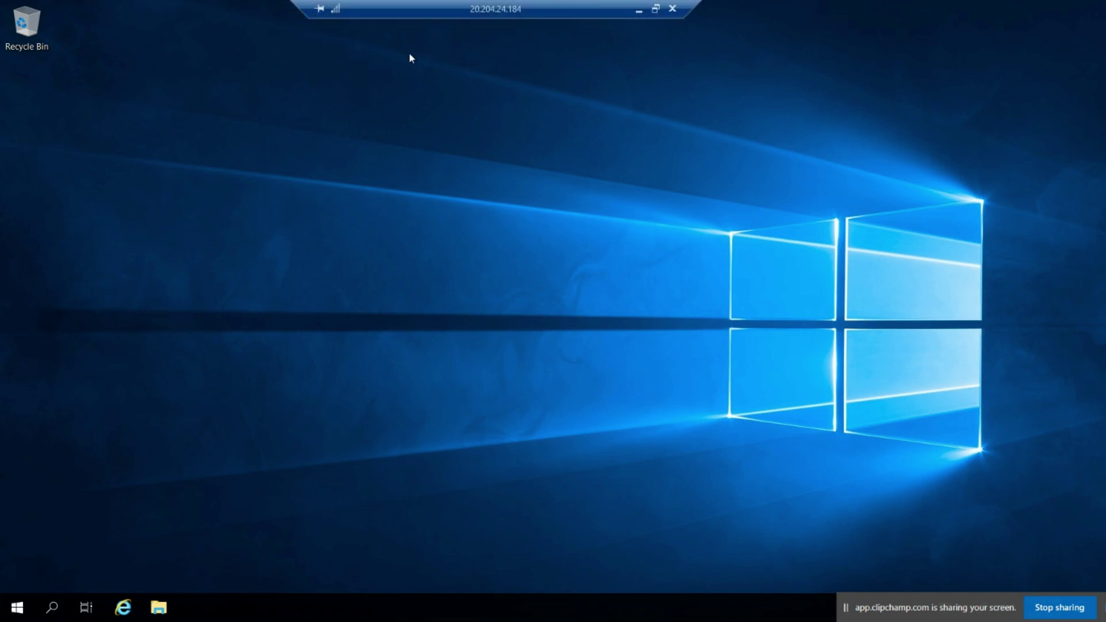
Launch Active Directory Users and Computers from Server Manager's Tools menu
left_click(3, 612)
left_click(283, 209)
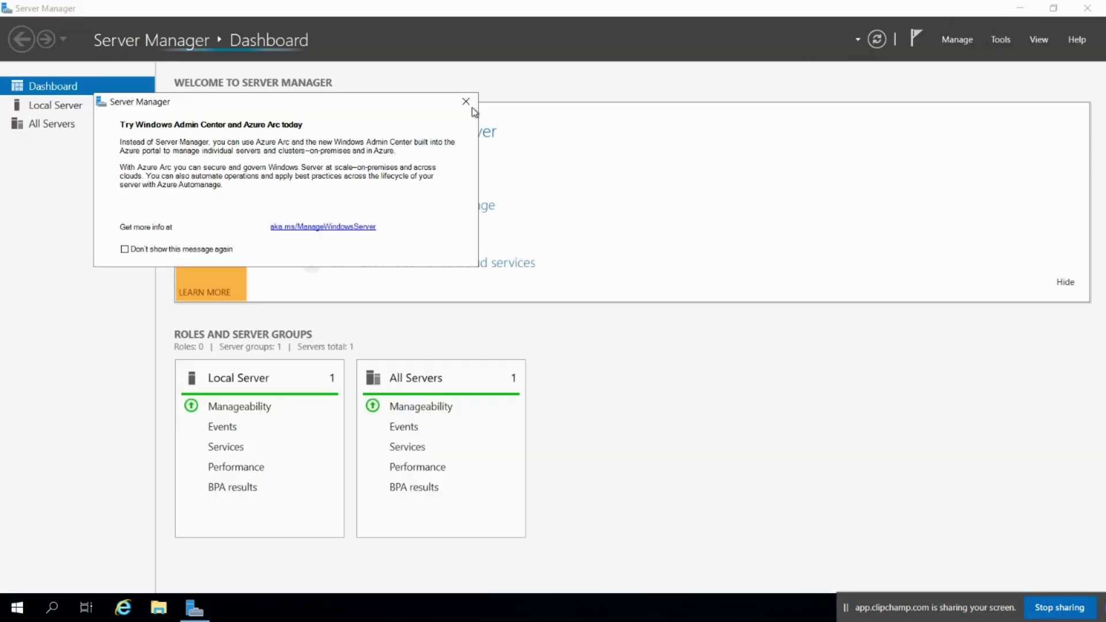
left_click(998, 42)
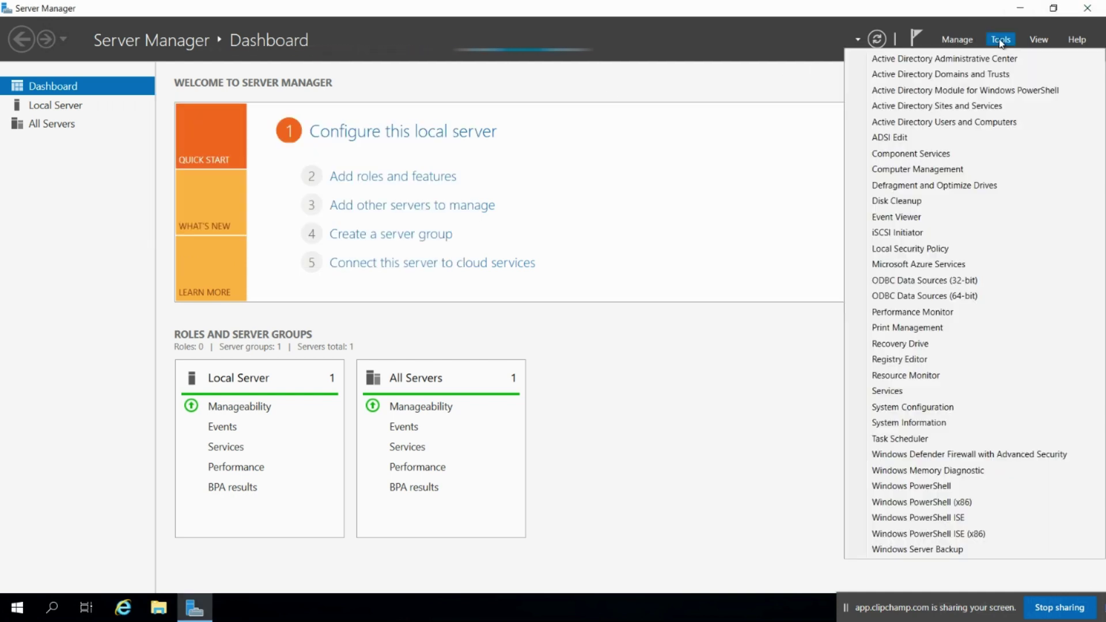
left_click(973, 122)
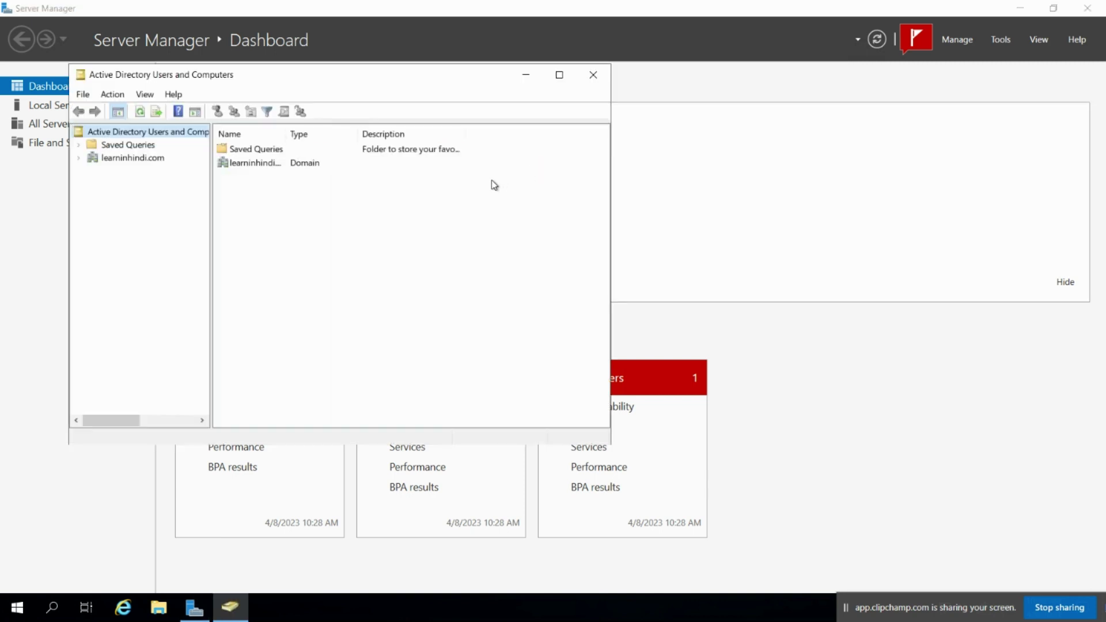
Expand learninhindi.com > India, list its Users container and select User1
left_click(152, 159)
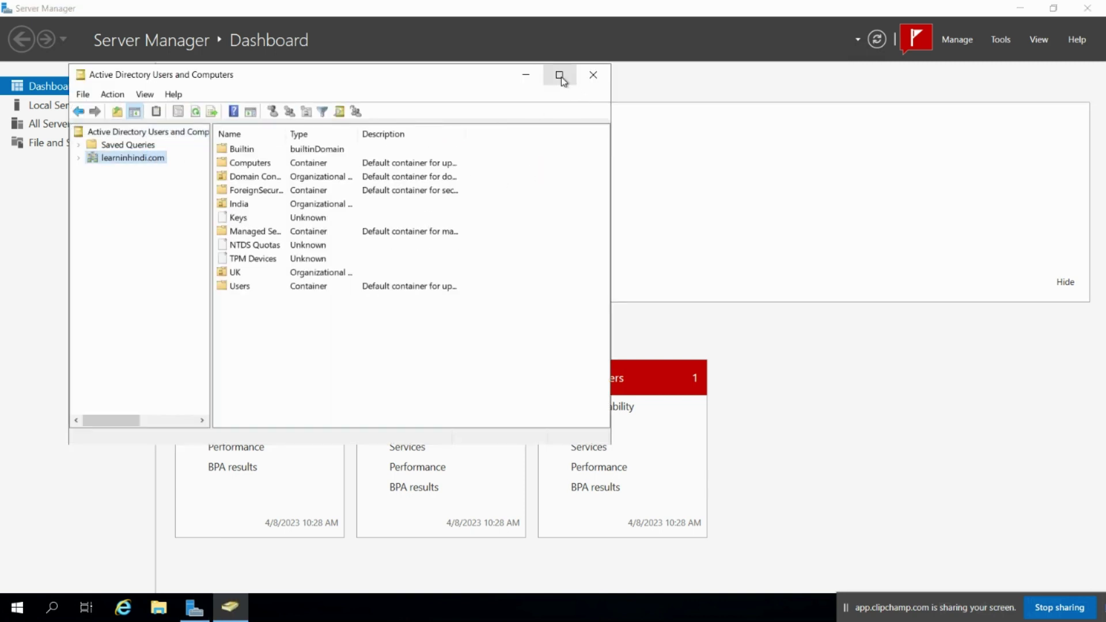
left_click(559, 75)
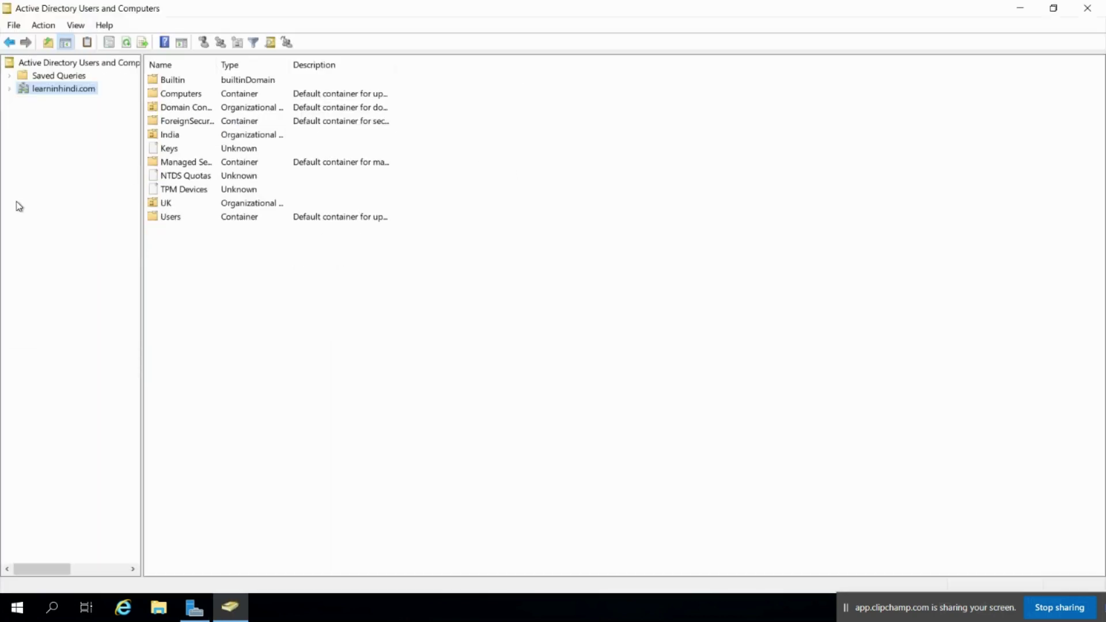
double_click(171, 219)
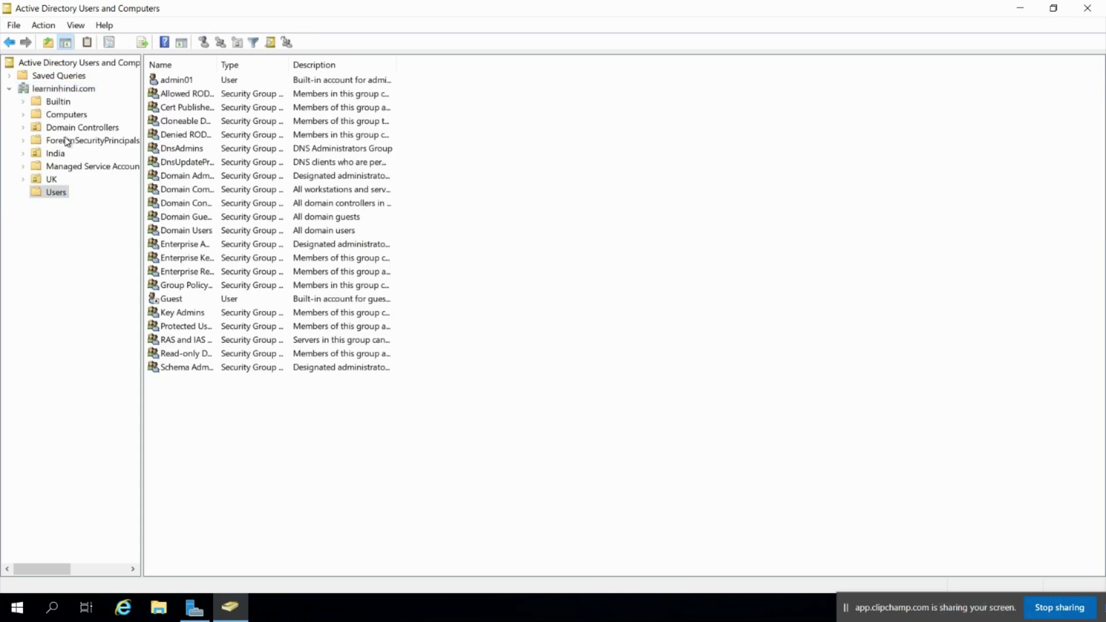
double_click(57, 154)
left_click(69, 205)
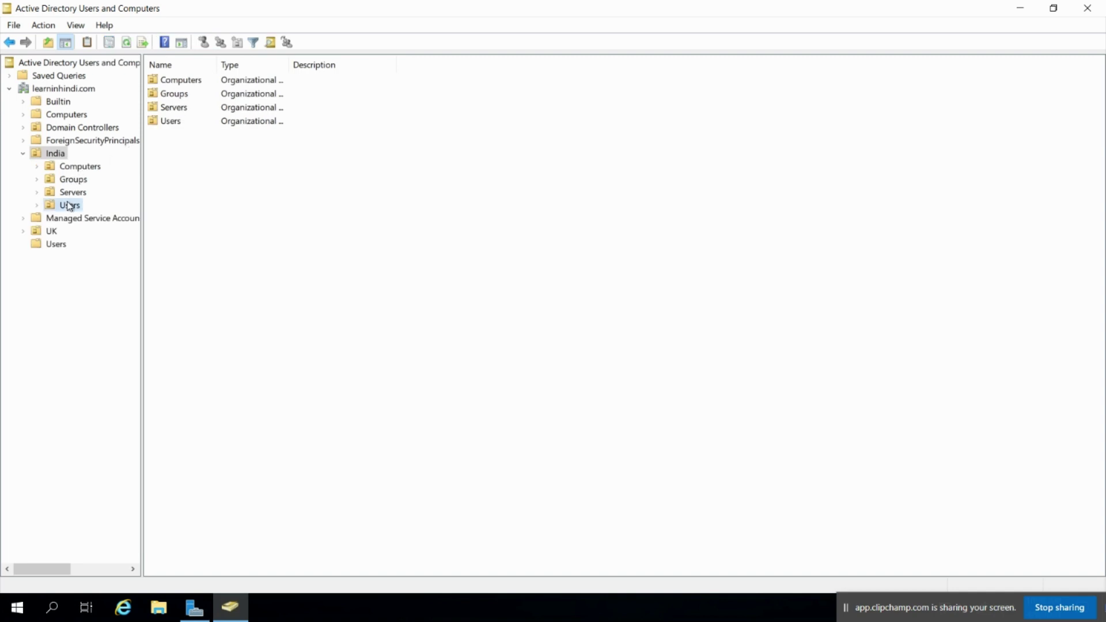
left_click(168, 113)
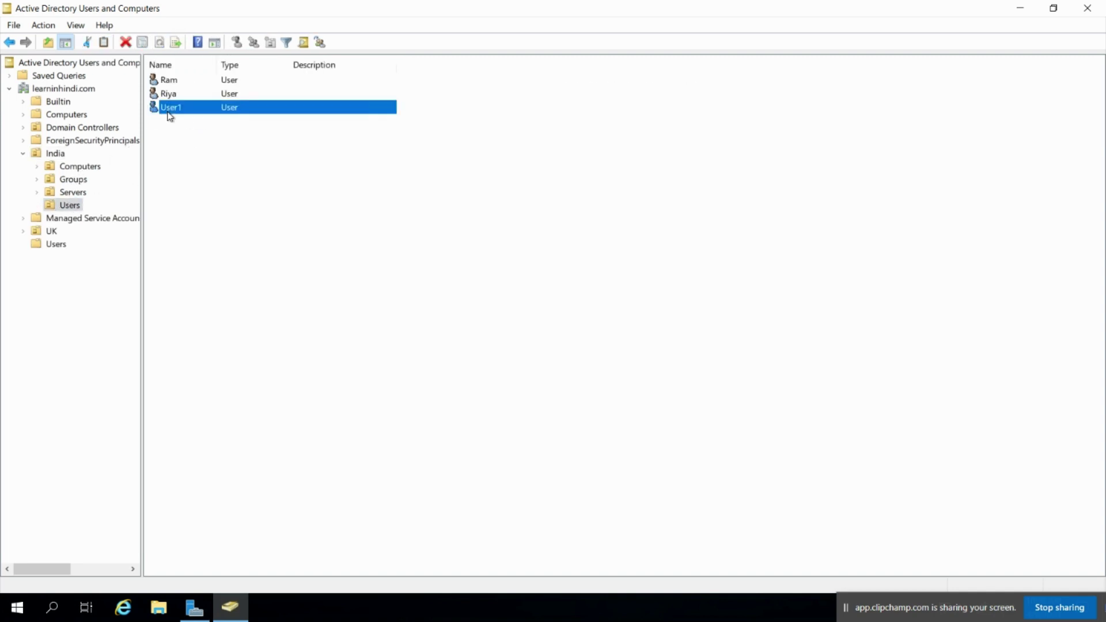
right_click(167, 112)
Reset User1's password with a confirmed new one, then select admin01 in the domain Users container
left_click(218, 154)
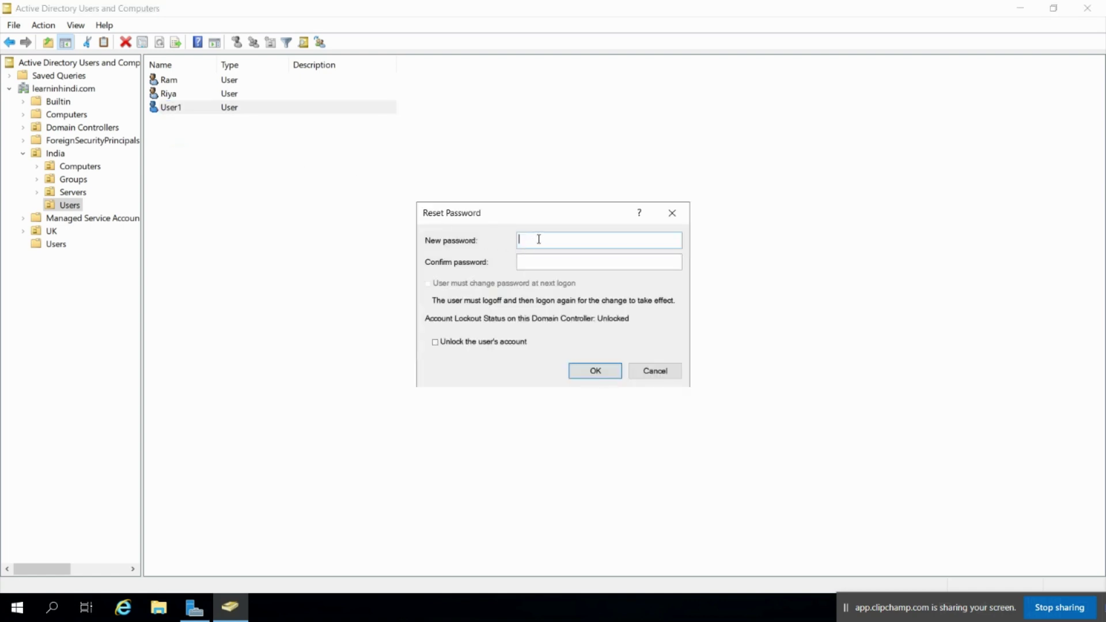
type("P")
key("Tab")
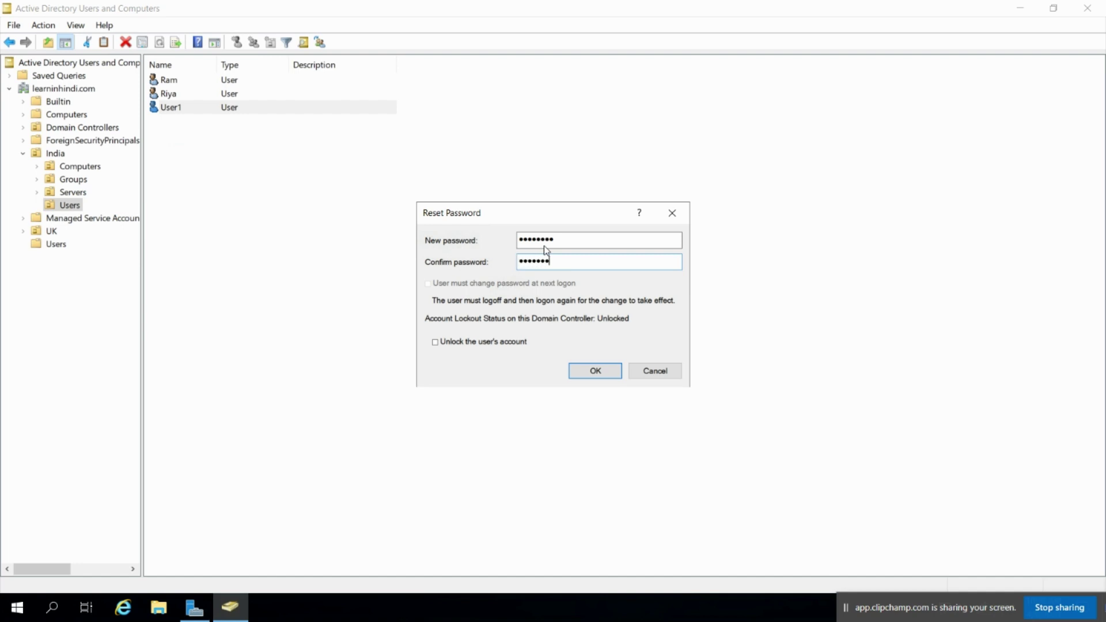
key("Return")
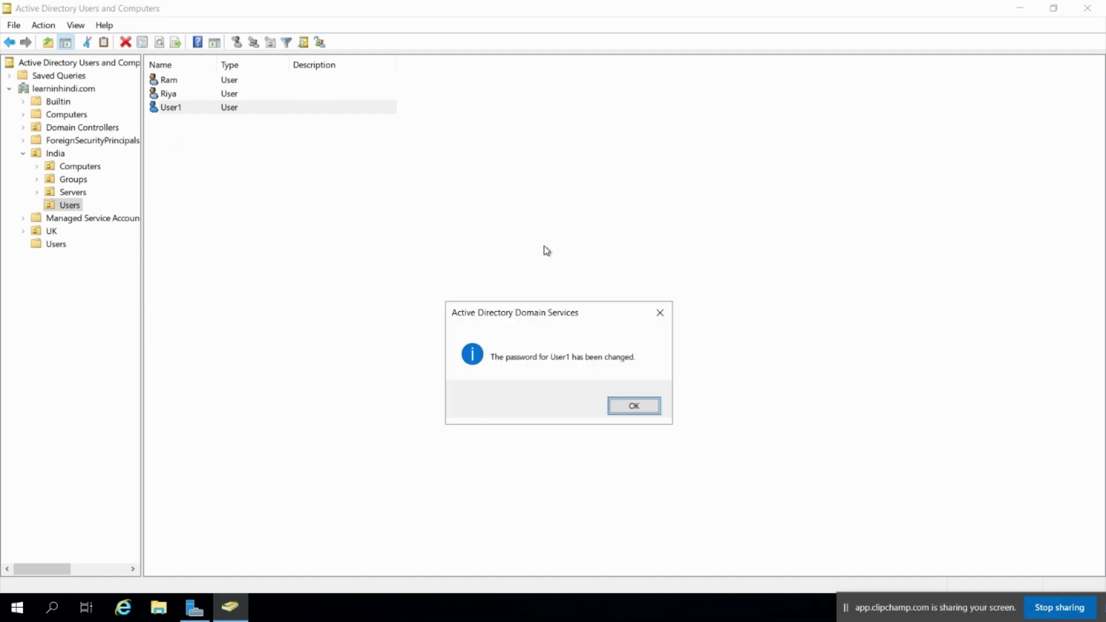
left_click(634, 406)
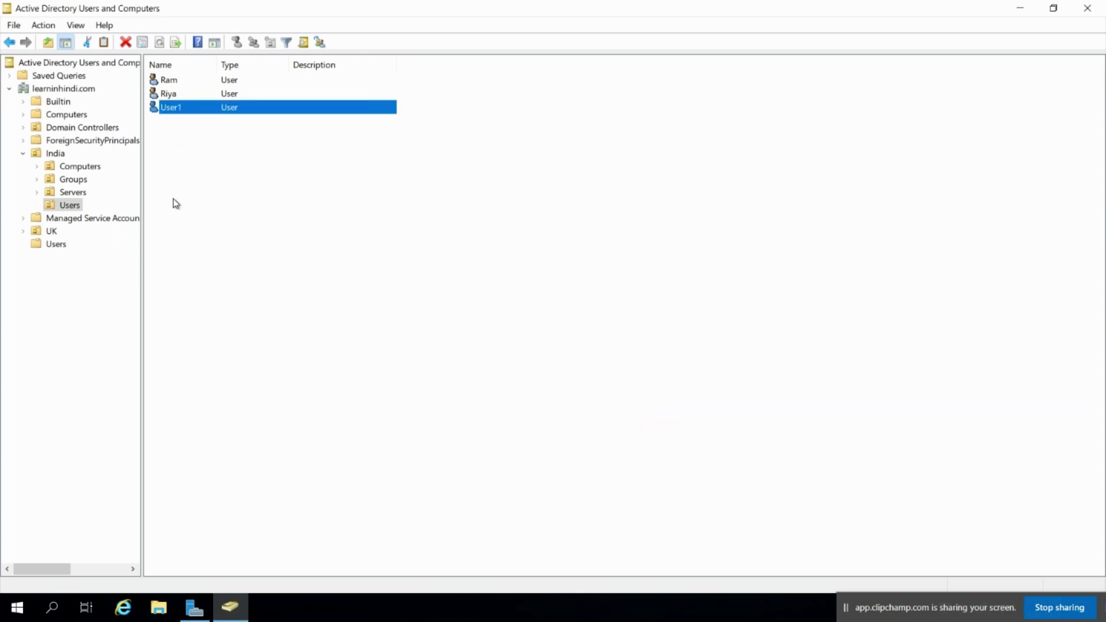
left_click(50, 244)
left_click(186, 81)
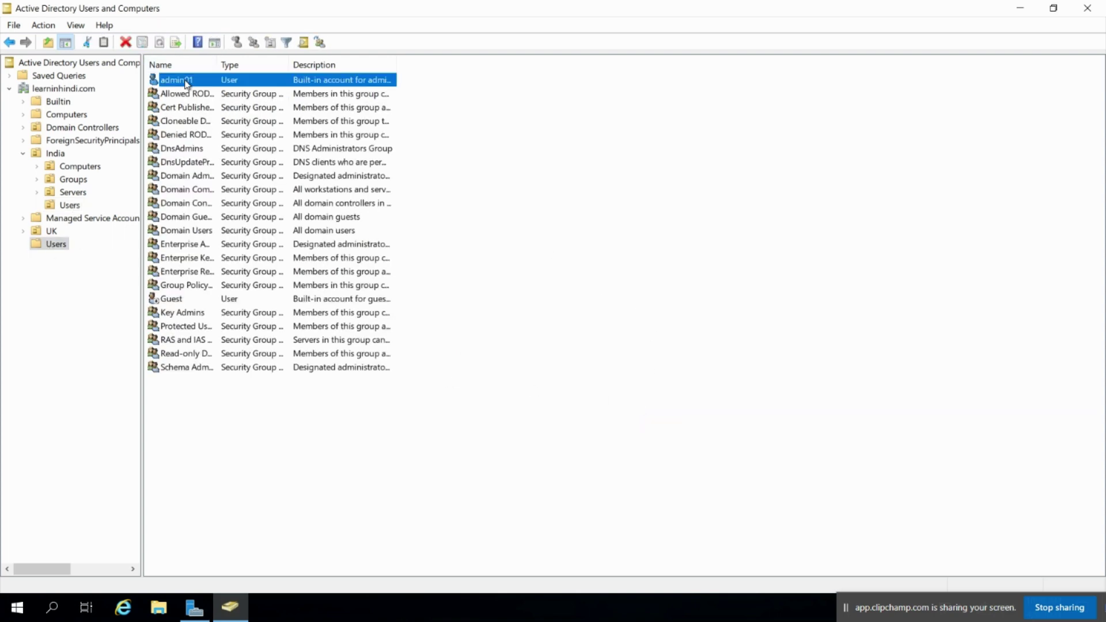
Attempt to reset admin01's password and dismiss the Access is denied error
right_click(186, 83)
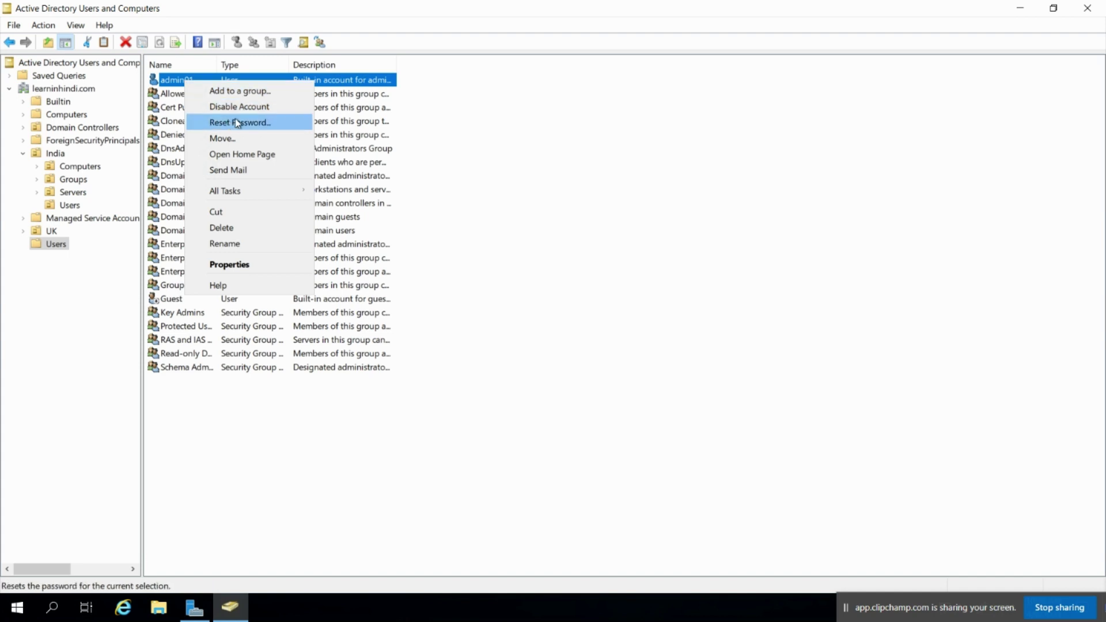
left_click(284, 121)
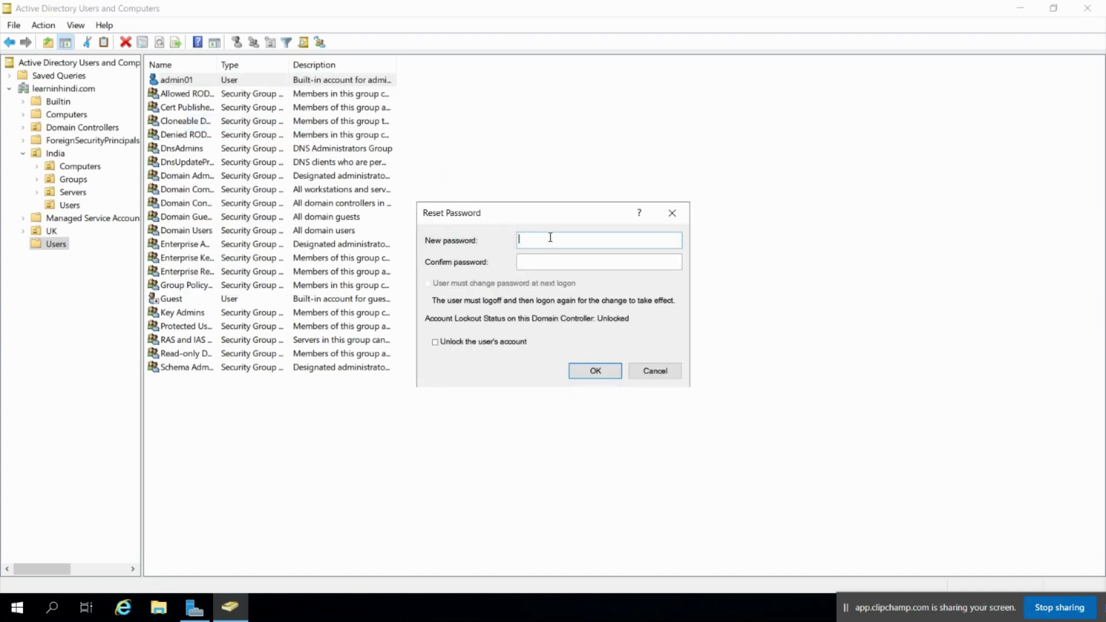
type("P")
key("Tab")
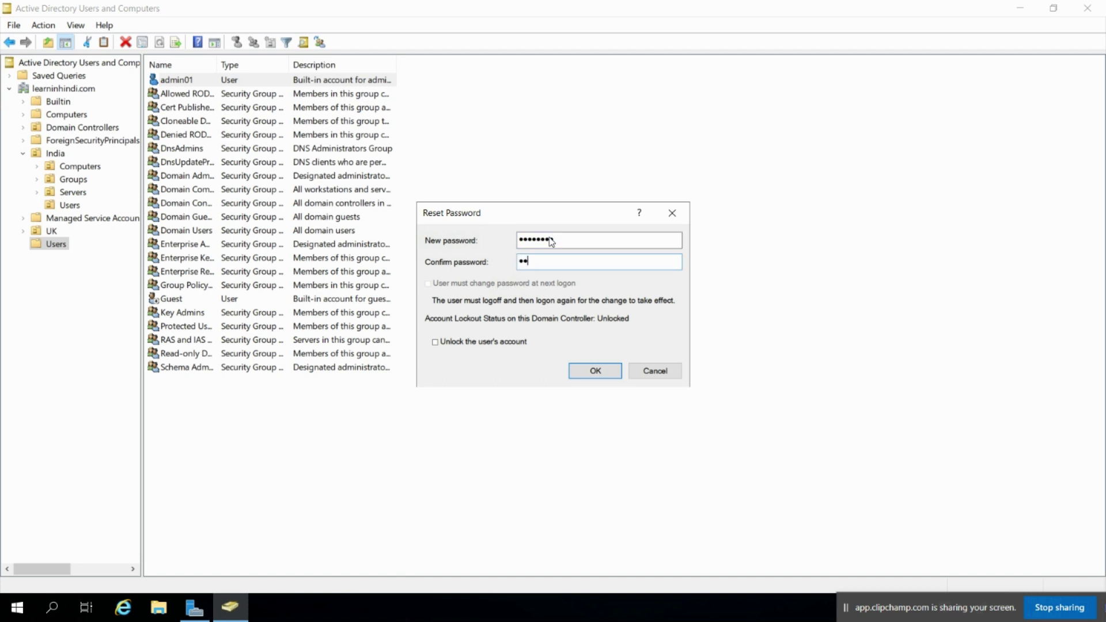
key("Return")
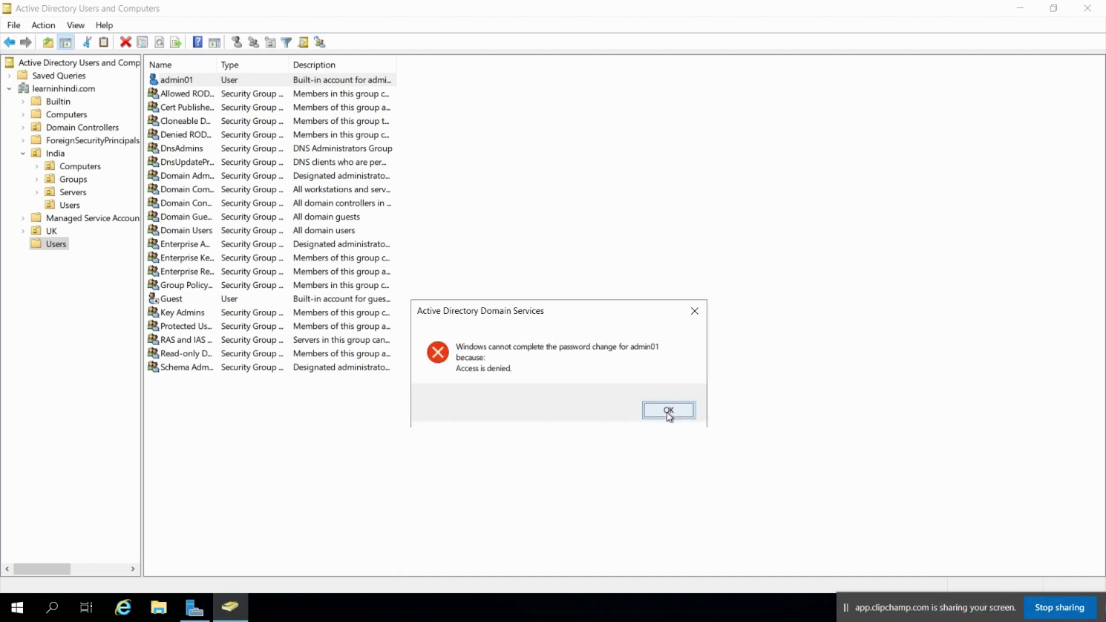
left_click(666, 411)
Return to India's Users container and select the User1 account
right_click(207, 422)
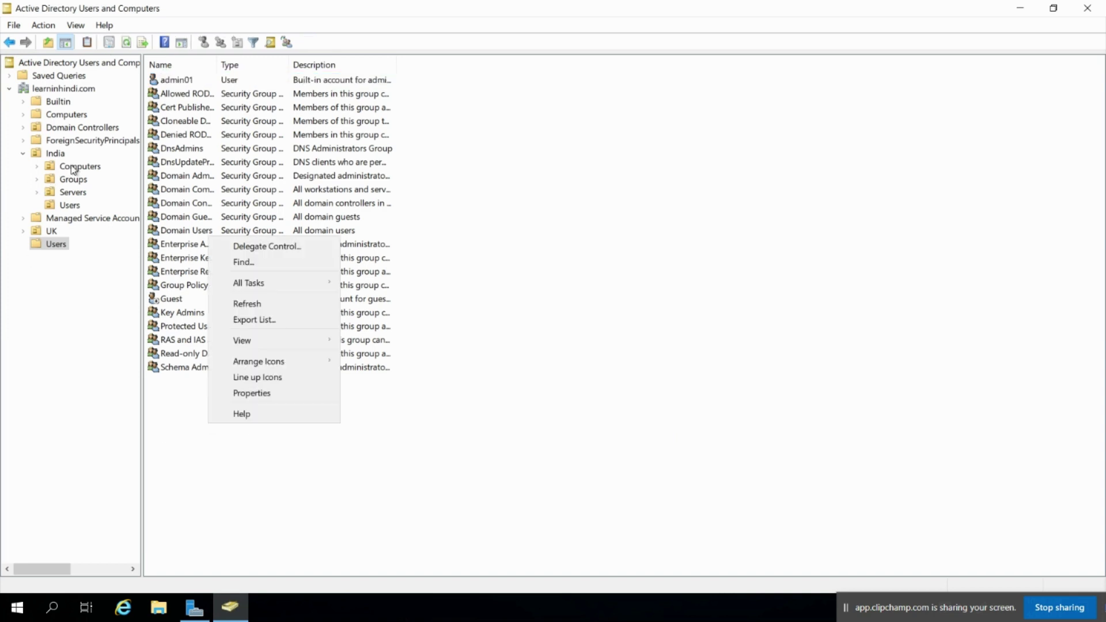
left_click(70, 205)
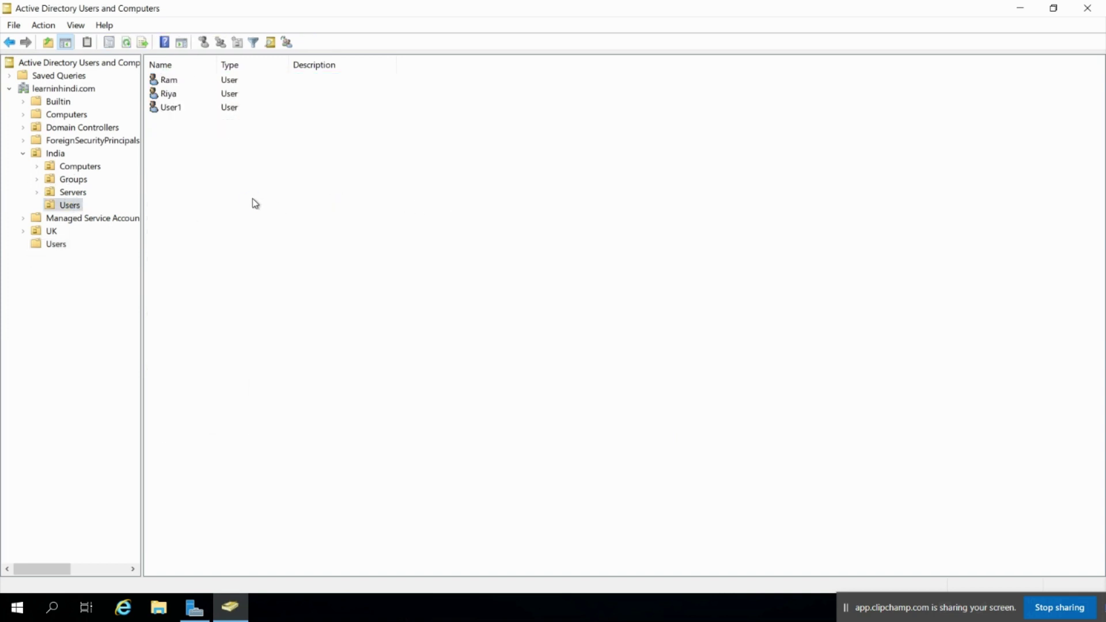
right_click(254, 201)
mouse_move(348, 266)
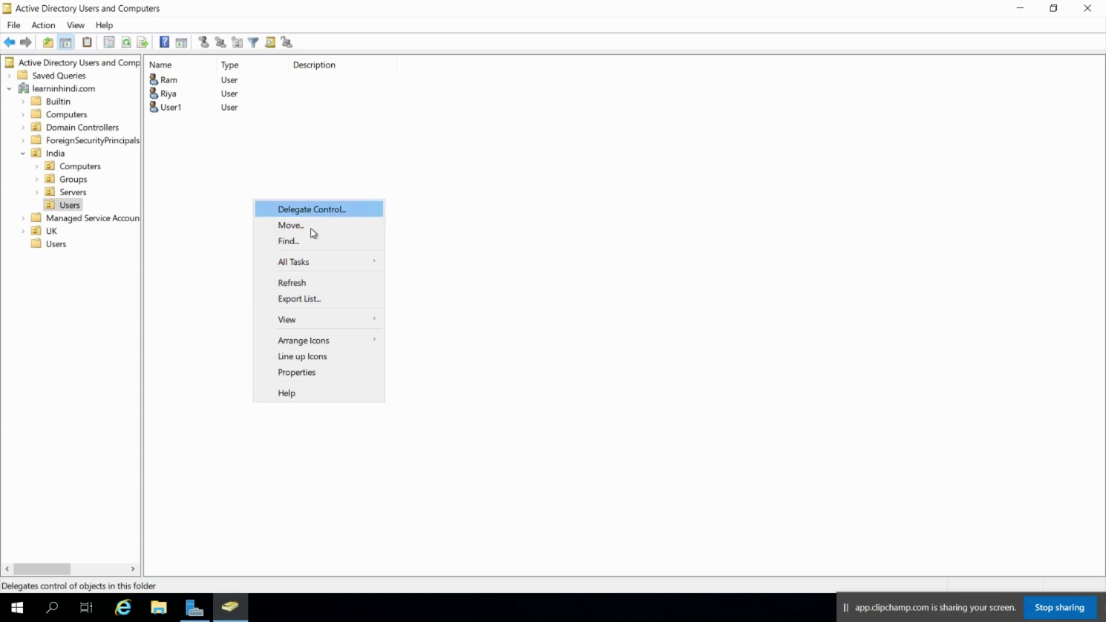
mouse_move(308, 266)
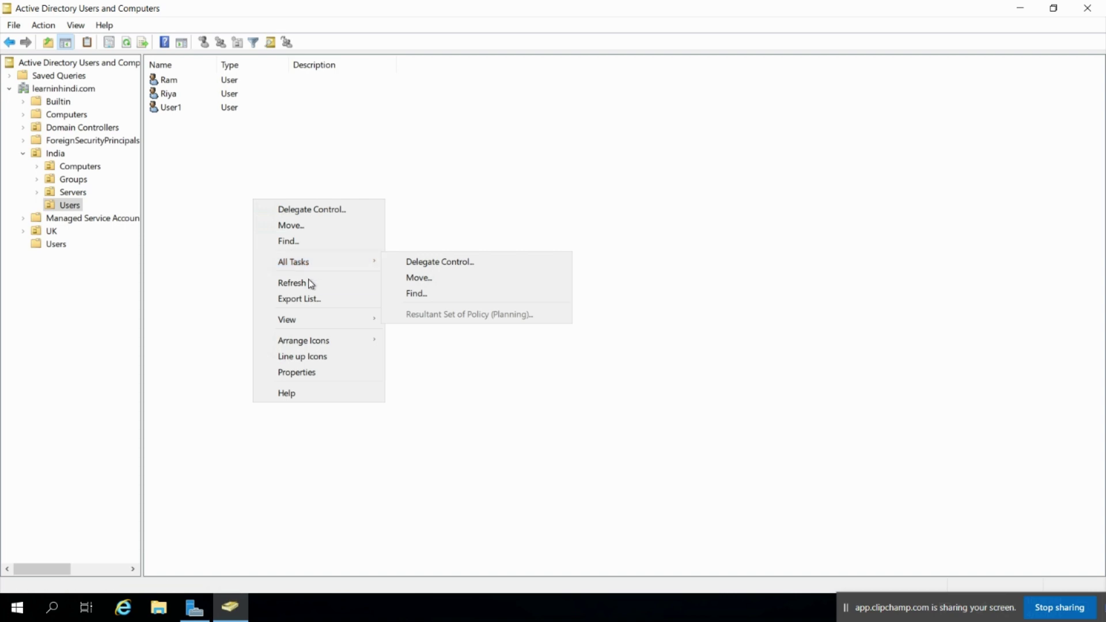
left_click(187, 112)
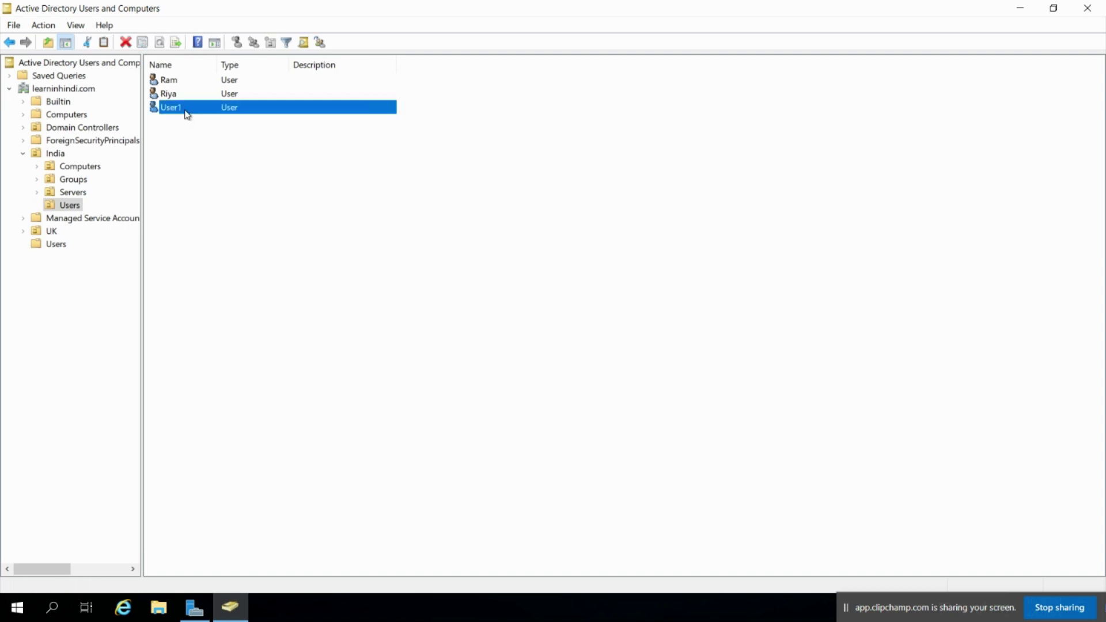
Open User1's Properties and review its Address, Account options, Profile and Telephones tabs
double_click(187, 113)
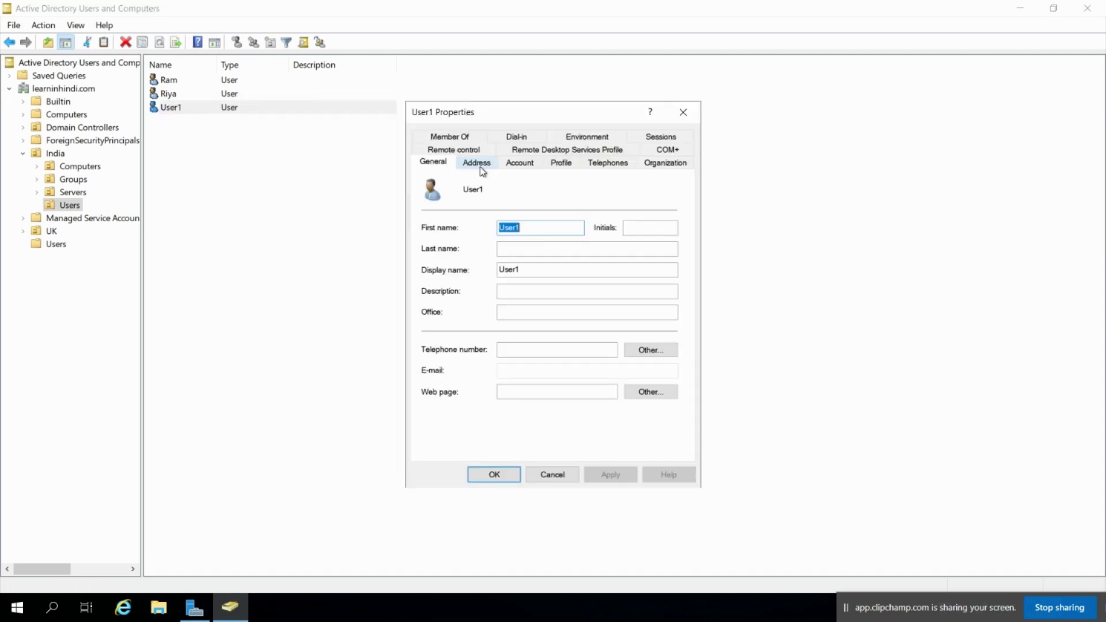
left_click(479, 165)
left_click(529, 163)
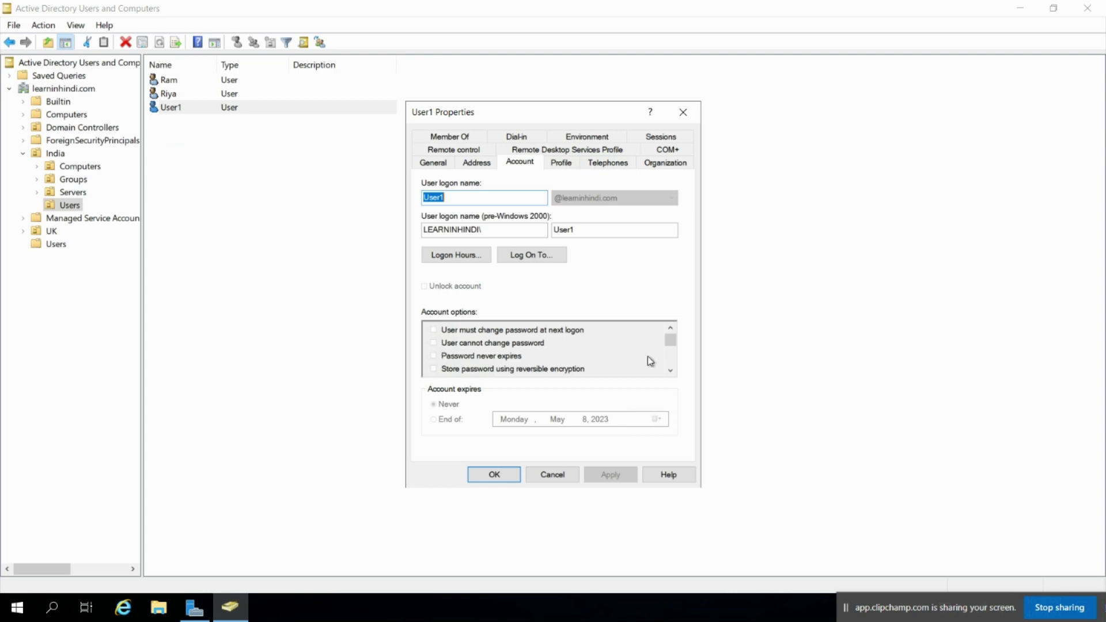
left_click(670, 370)
left_click(670, 371)
left_click(670, 371)
left_click(671, 371)
left_click(670, 371)
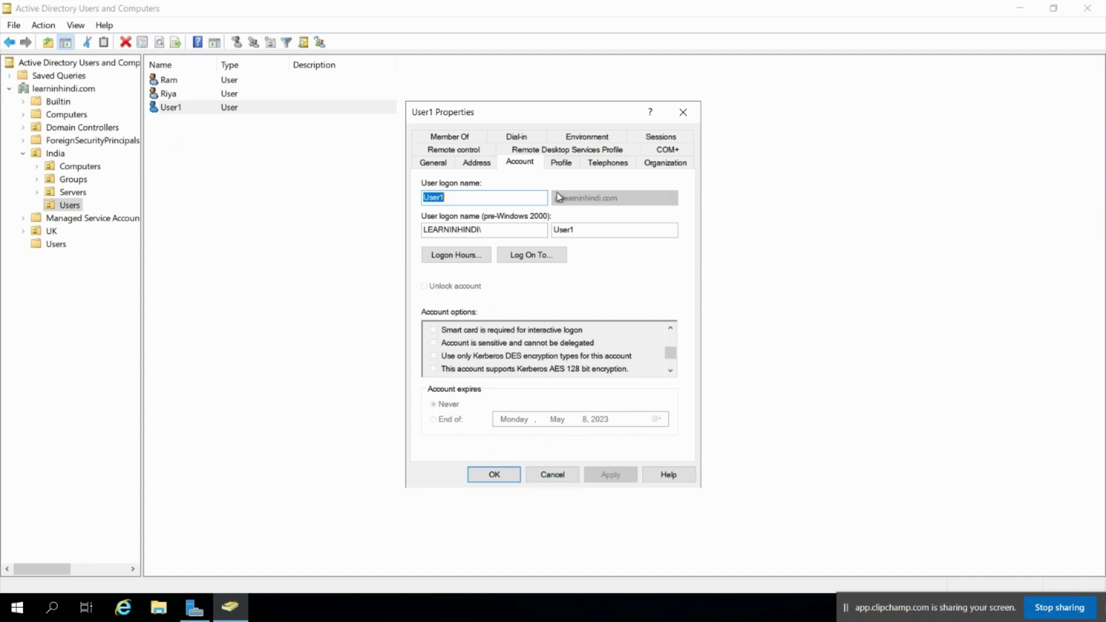
left_click(562, 164)
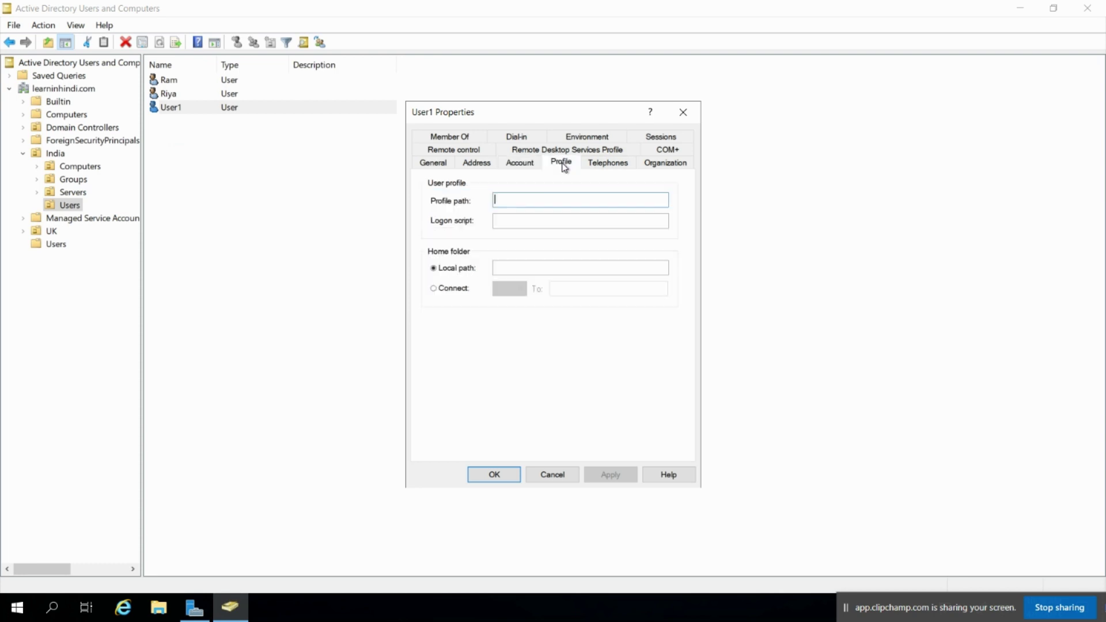
left_click(606, 166)
left_click(660, 166)
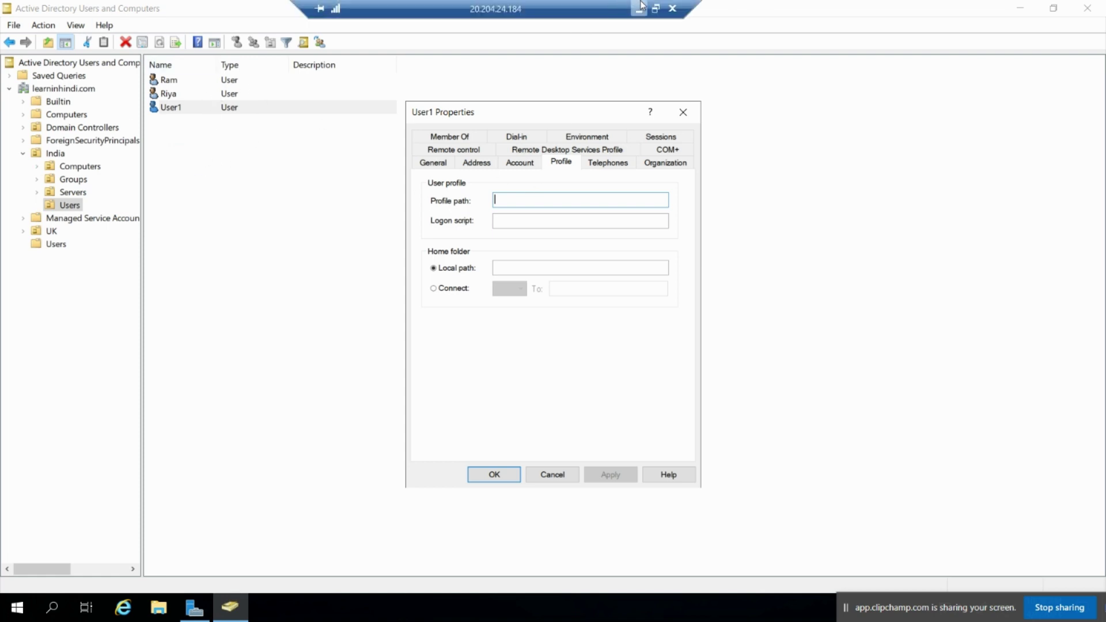
Minimise the remote session and bring up the AD Delegation deck at slide 4
left_click(639, 7)
mouse_move(697, 611)
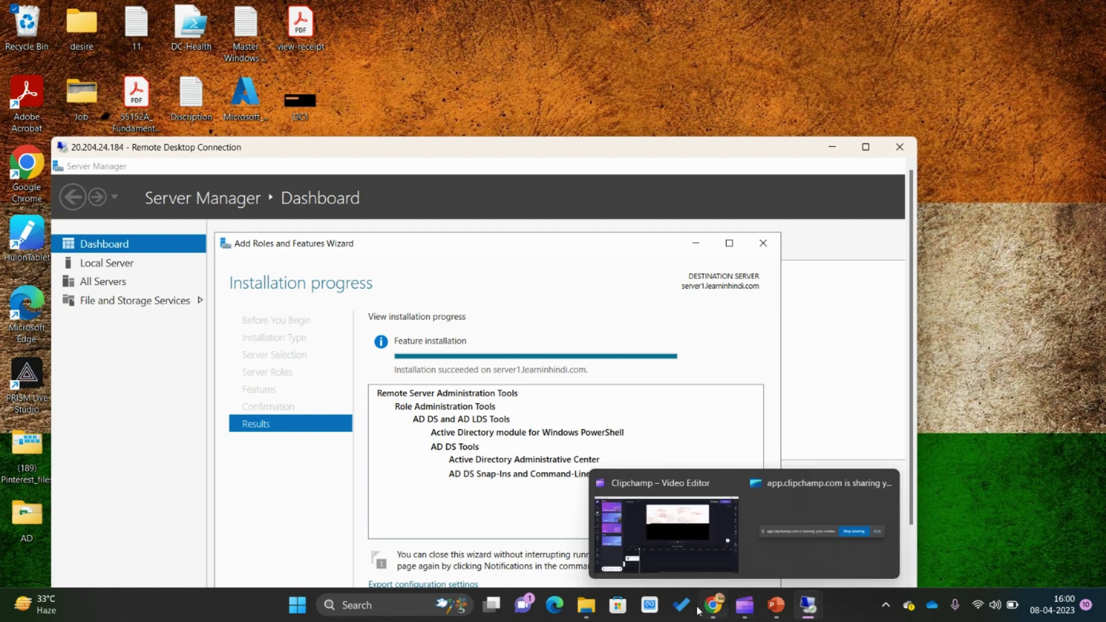
mouse_move(775, 610)
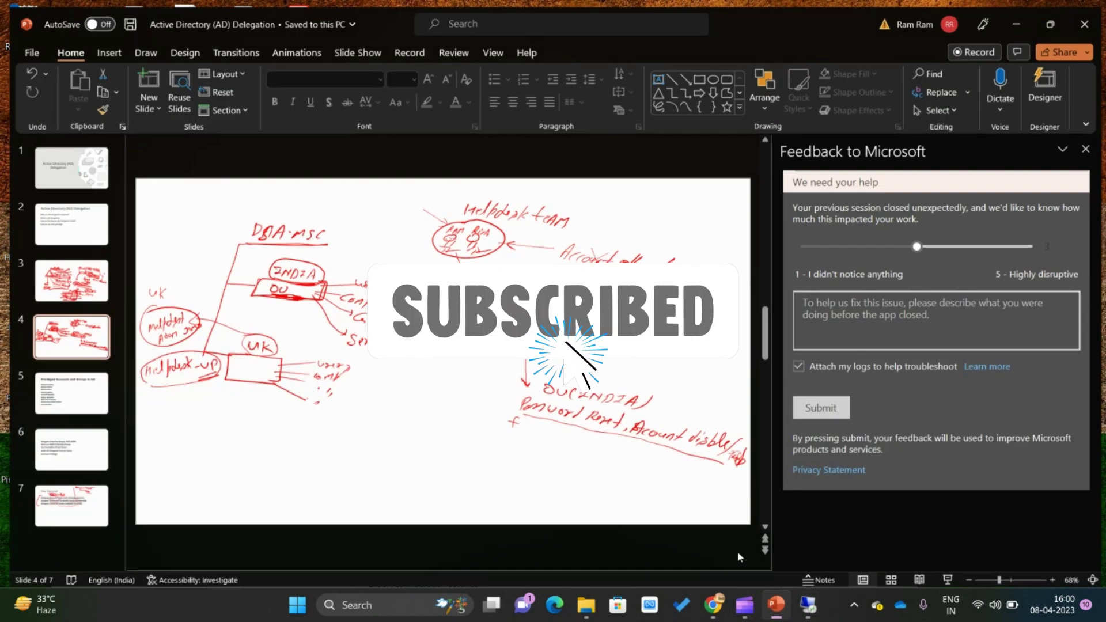
left_click(776, 605)
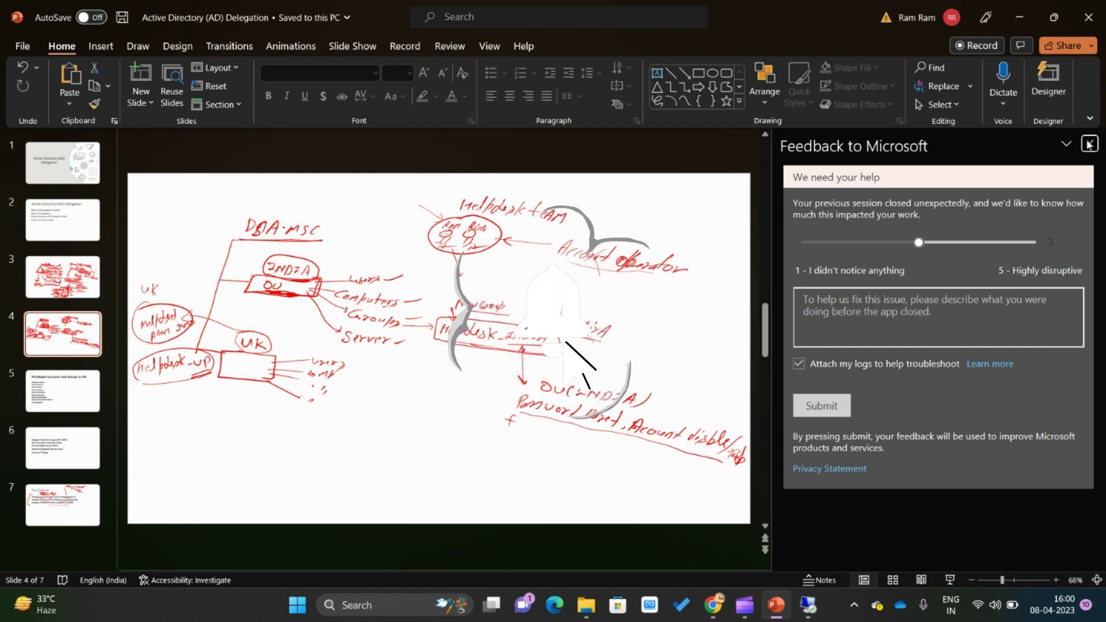